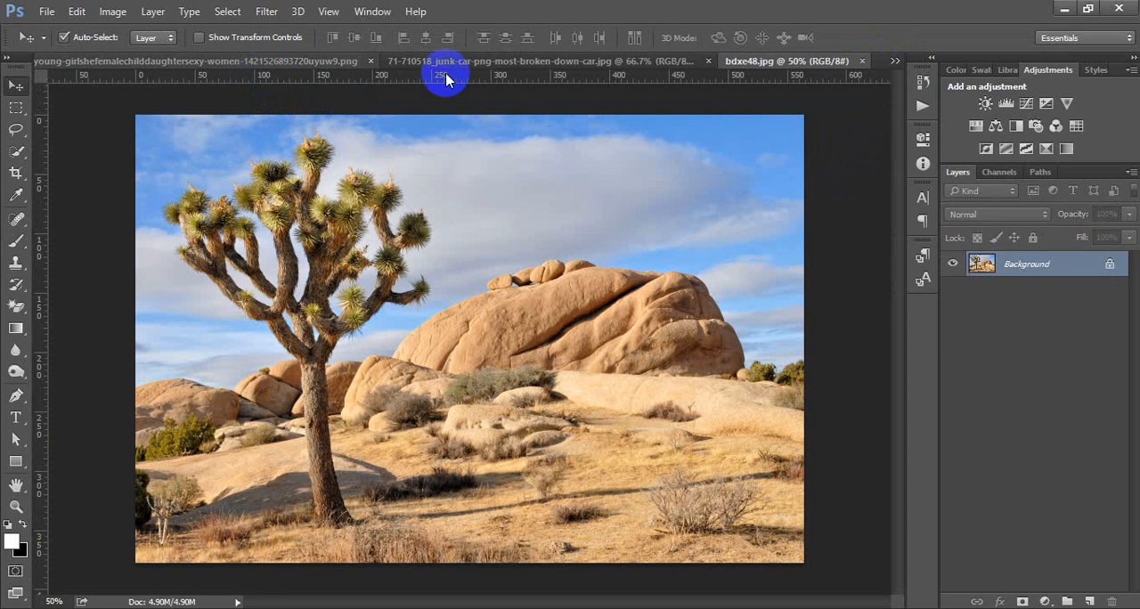
Step: Close the junk car image without saving its changes
{"action": "left_click", "coordinate": [485, 60]}
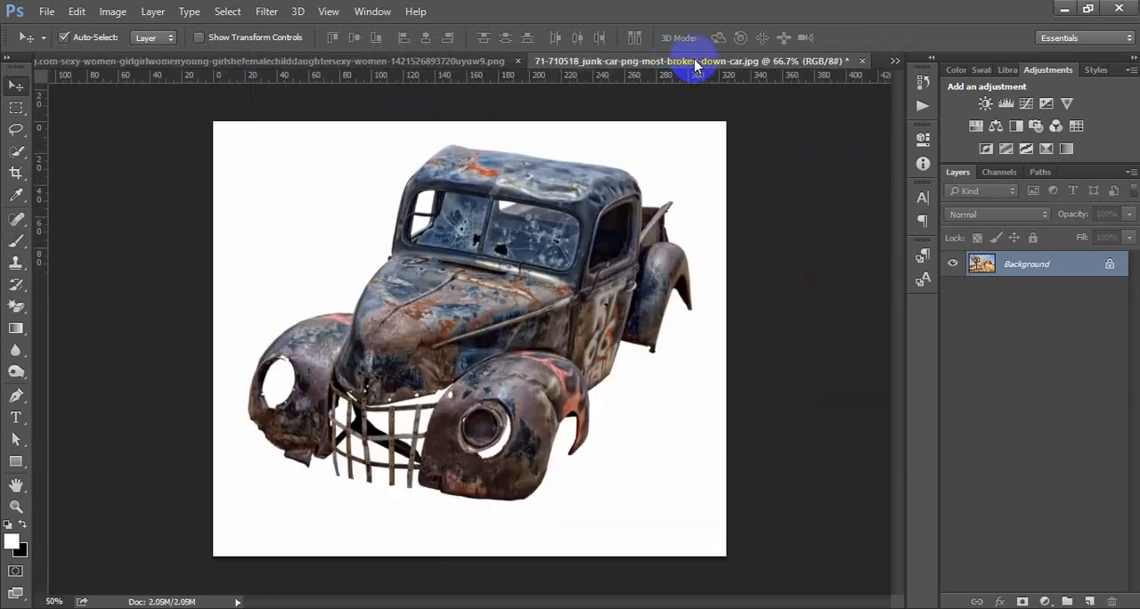
{"action": "left_click", "coordinate": [862, 60]}
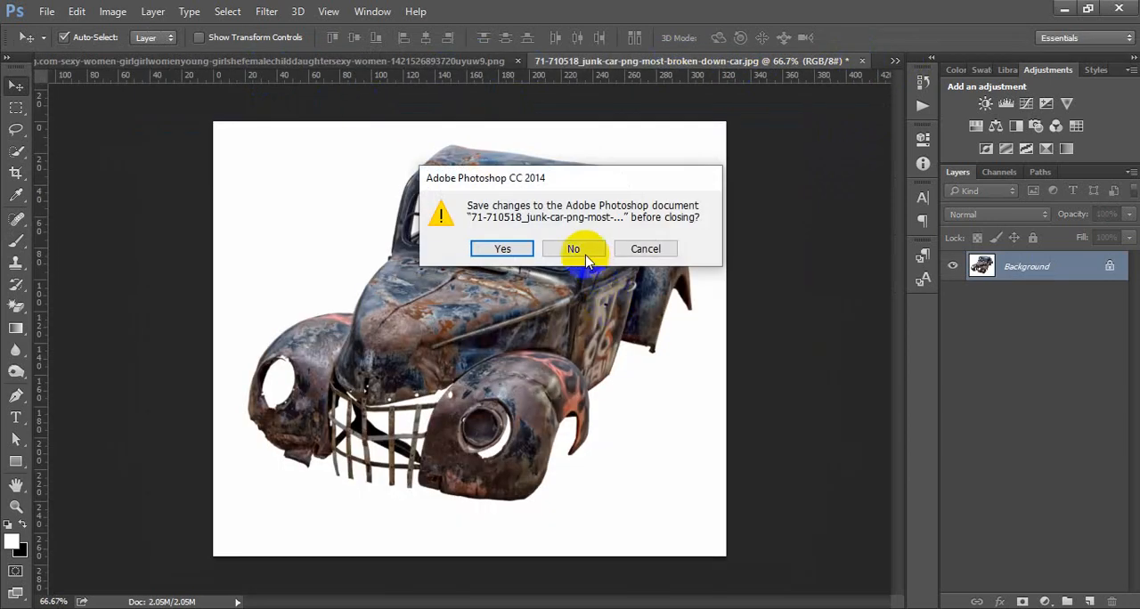
{"action": "left_click", "coordinate": [575, 250]}
Step: Bring the woman cutout into the bdxe48.jpg desert image and scale it down to about 39%
{"action": "left_click", "coordinate": [293, 60]}
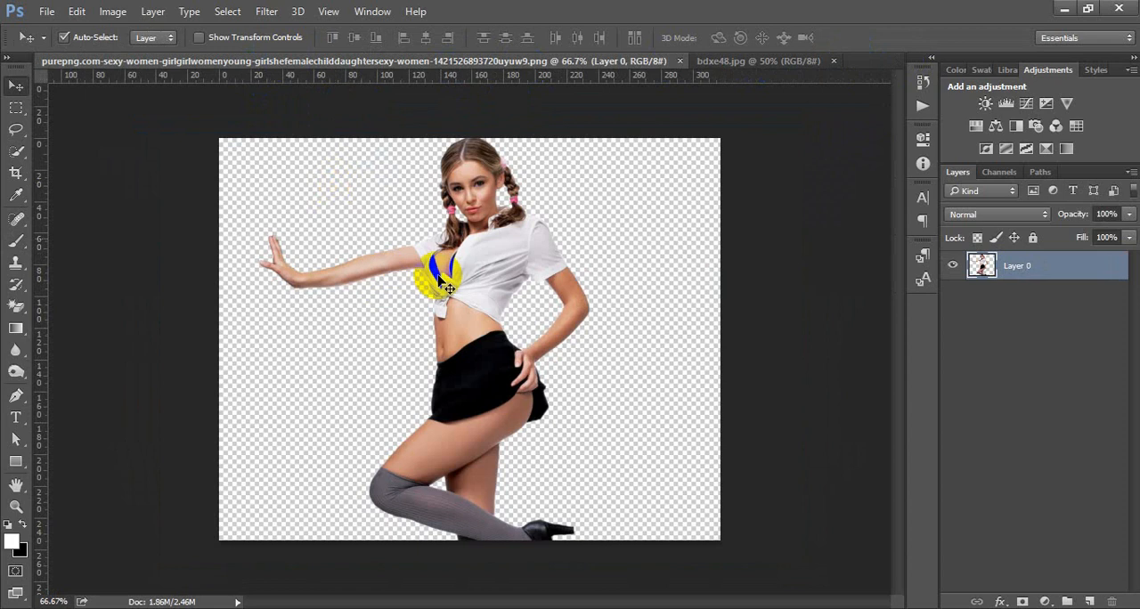
{"action": "left_click_drag", "start_coordinate": [446, 287], "coordinate": [456, 407]}
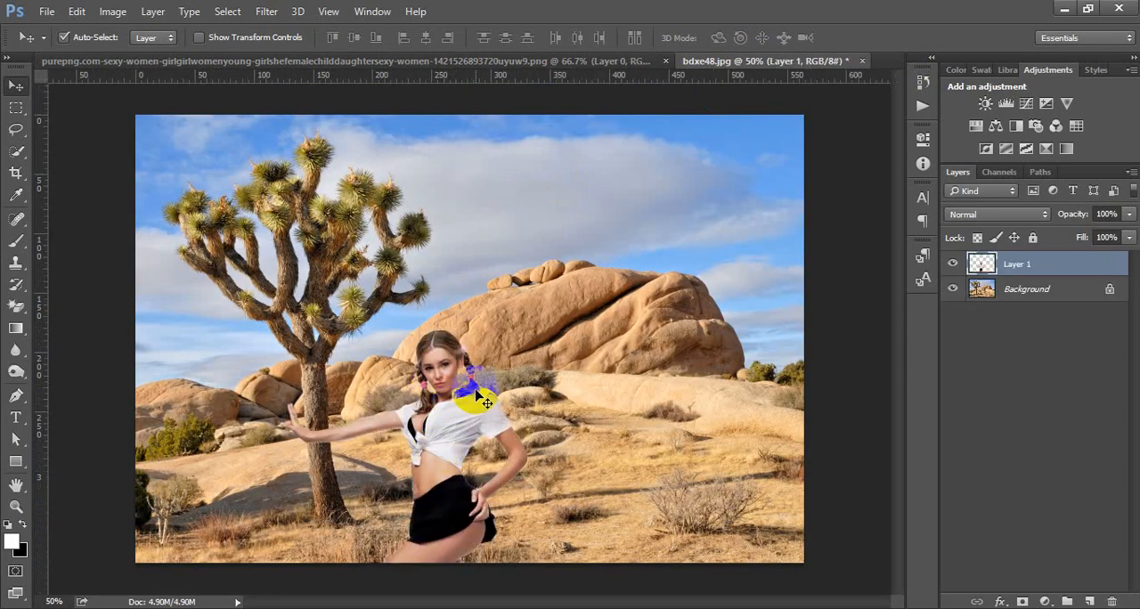
{"action": "key", "text": "ctrl+t"}
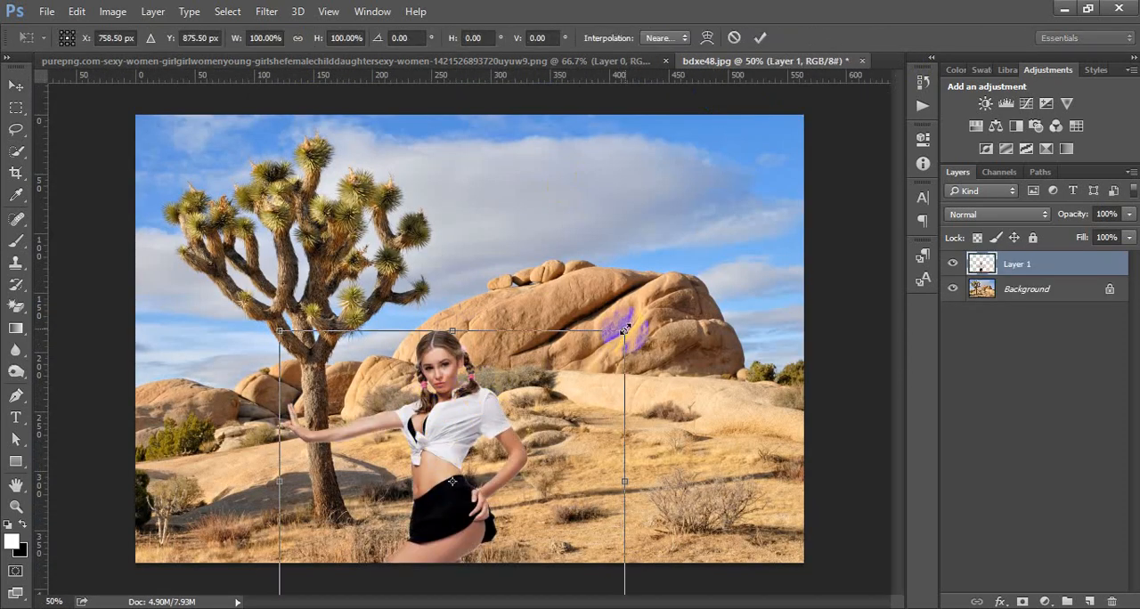
{"action": "left_click_drag", "start_coordinate": [624, 330], "coordinate": [549, 454]}
{"action": "scroll", "coordinate": [453, 469], "scroll_direction": "up", "scroll_amount": 1}
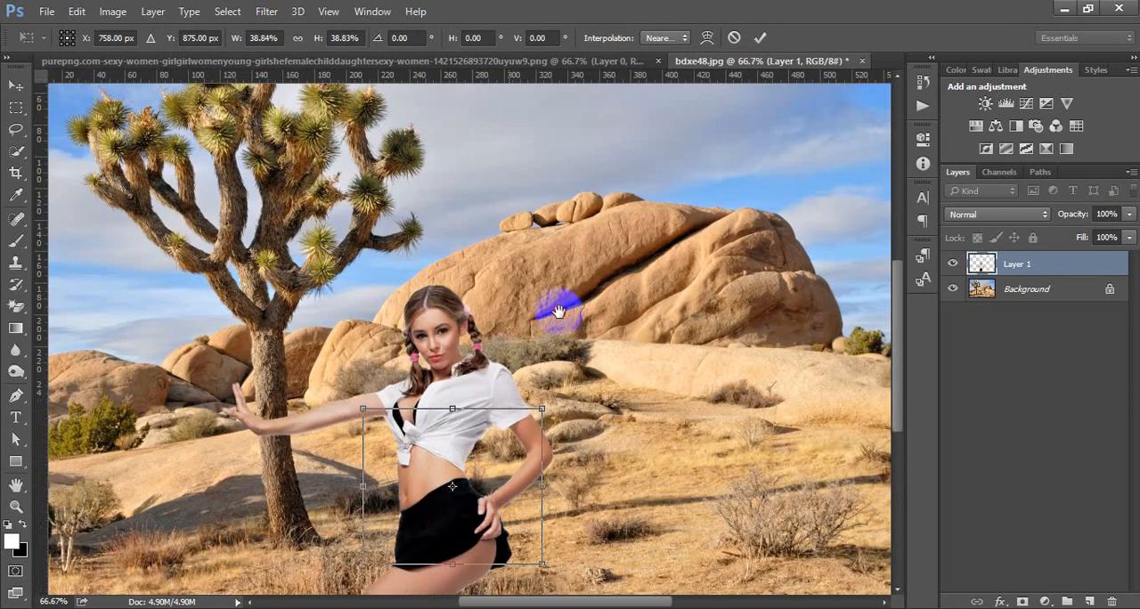
{"action": "left_click_drag", "start_coordinate": [558, 312], "coordinate": [581, 373]}
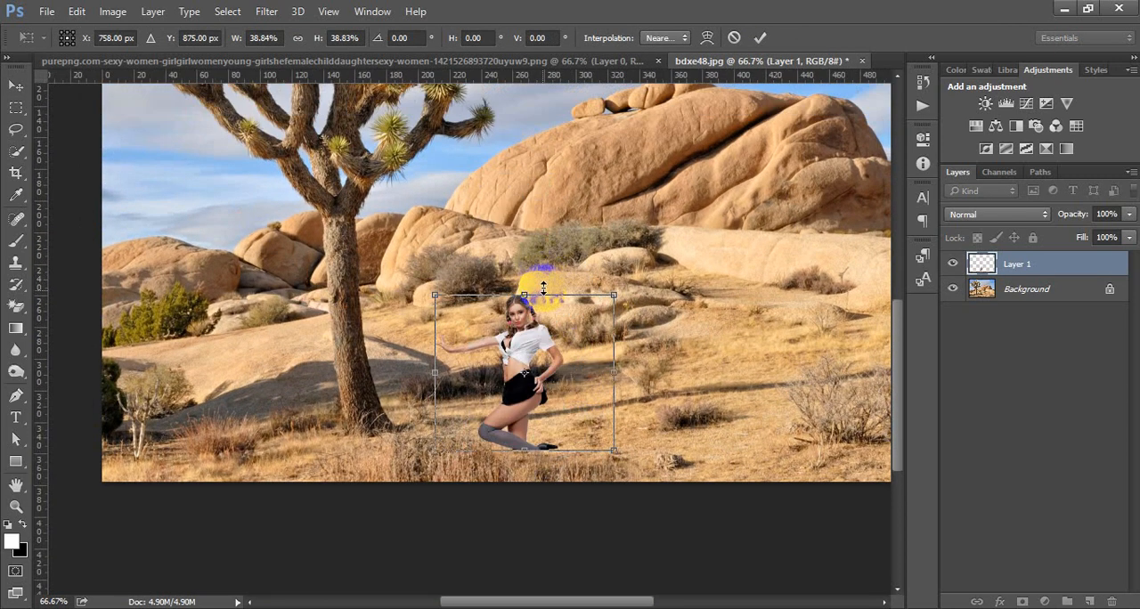
Step: Place the woman beside the tree with her hand against the trunk and reduce her scale to about 36%
{"action": "left_click_drag", "start_coordinate": [544, 287], "coordinate": [445, 285]}
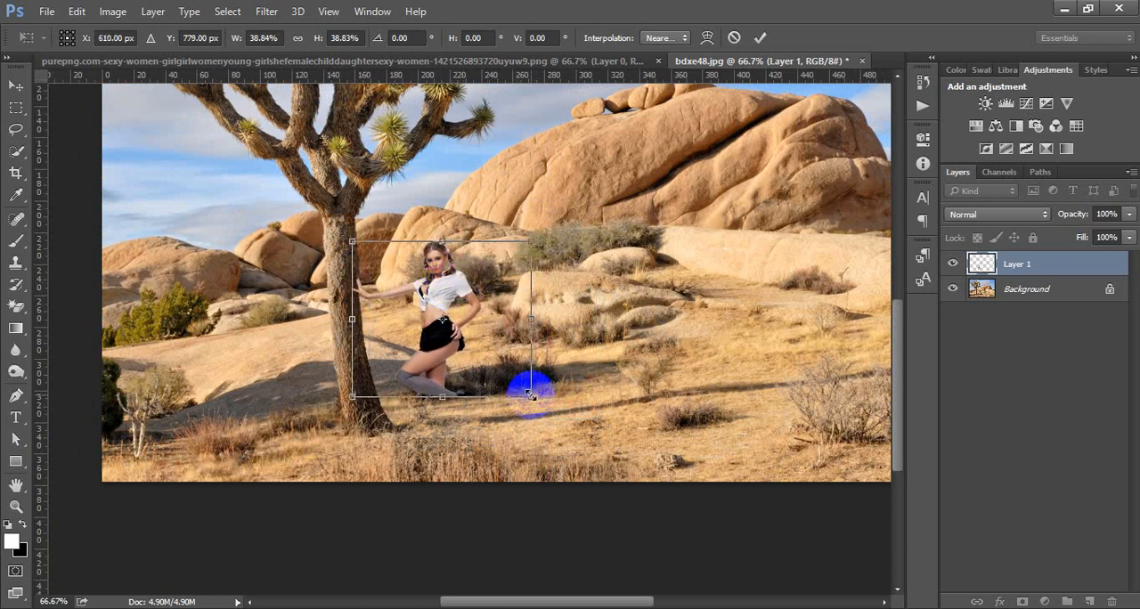
{"action": "left_click_drag", "start_coordinate": [530, 395], "coordinate": [540, 357]}
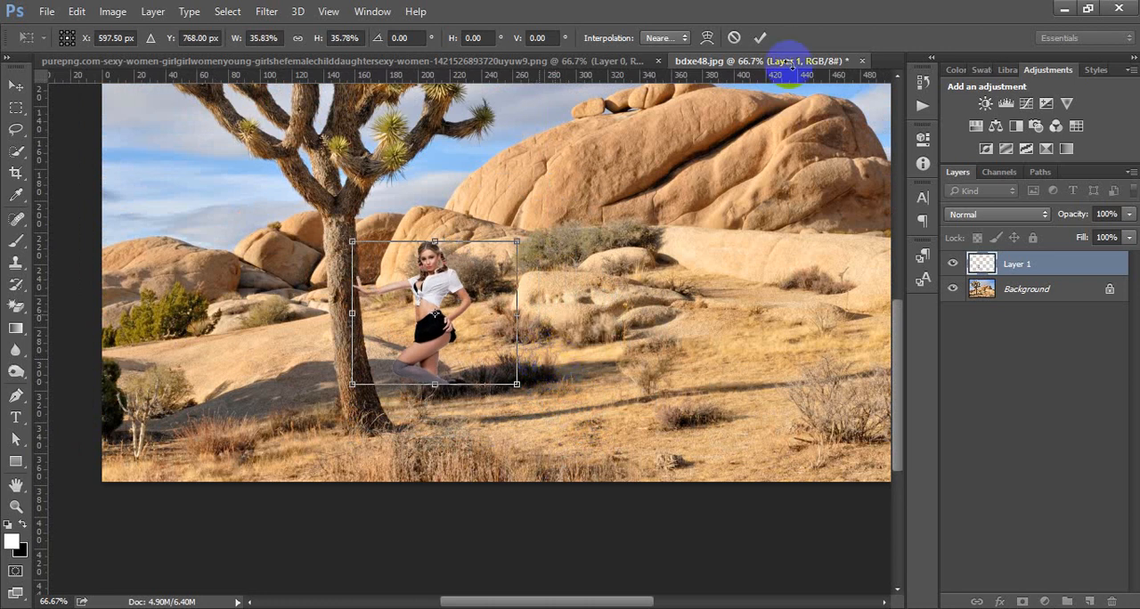
{"action": "left_click", "coordinate": [760, 37]}
{"action": "left_click_drag", "start_coordinate": [652, 261], "coordinate": [448, 327]}
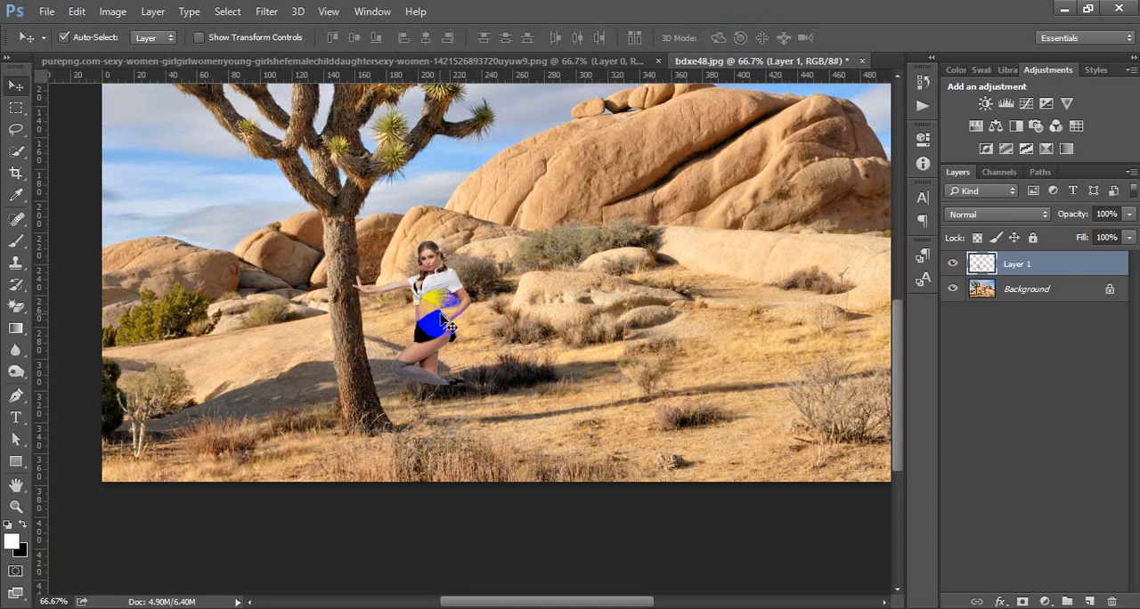
{"action": "left_click", "coordinate": [443, 305]}
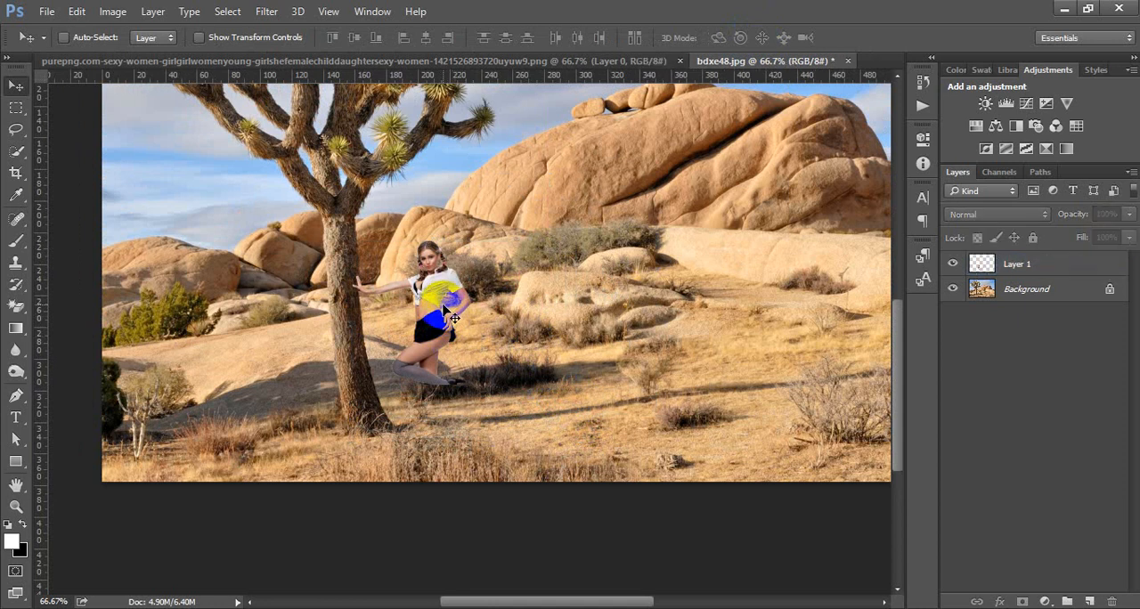
Step: Rotate the woman's layer about 1.4° clockwise and lower it slightly along the tree trunk
{"action": "left_click", "coordinate": [1011, 268], "text": "ctrl"}
{"action": "key", "text": "ctrl+t"}
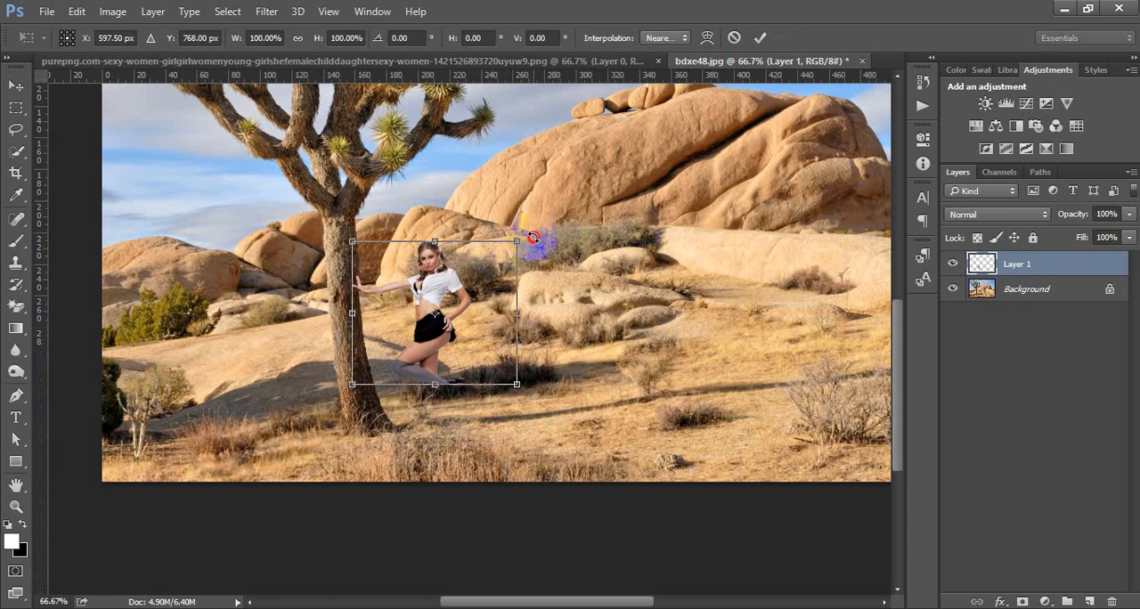
{"action": "mouse_move", "coordinate": [532, 237]}
{"action": "left_mouse_down"}
{"action": "mouse_move", "coordinate": [525, 257]}
{"action": "mouse_move", "coordinate": [526, 247]}
{"action": "left_mouse_up"}
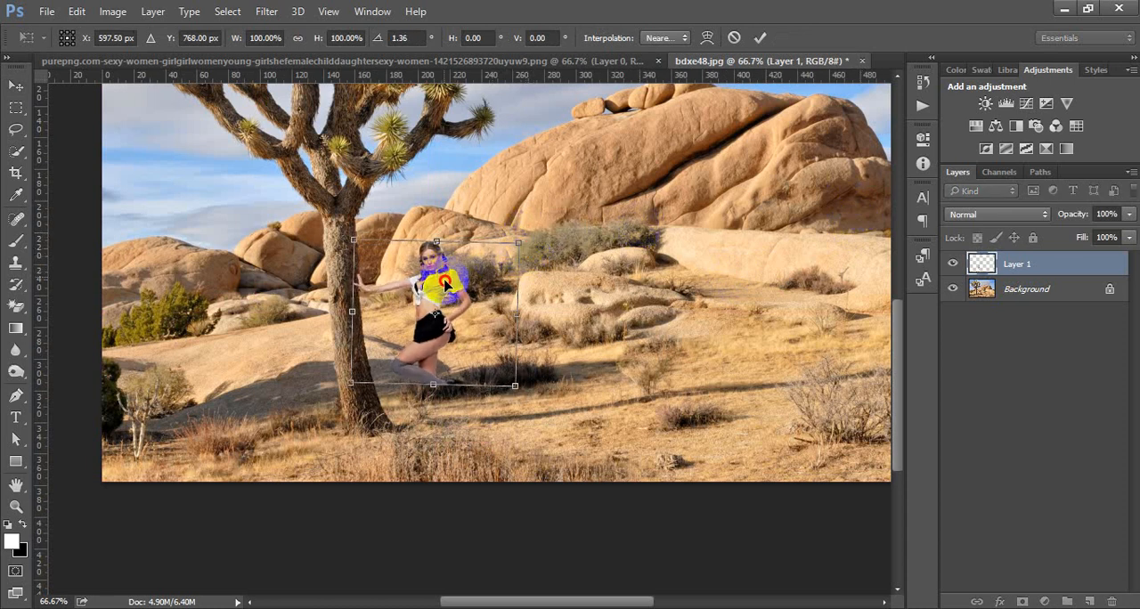
{"action": "left_click_drag", "start_coordinate": [446, 284], "coordinate": [443, 297]}
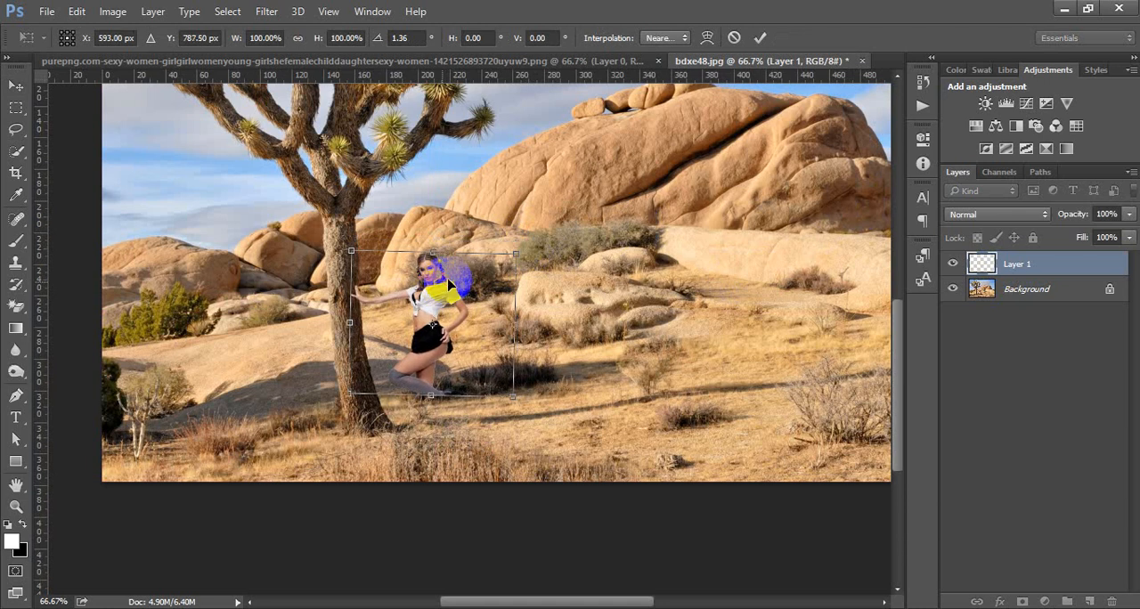
{"action": "left_click", "coordinate": [759, 38]}
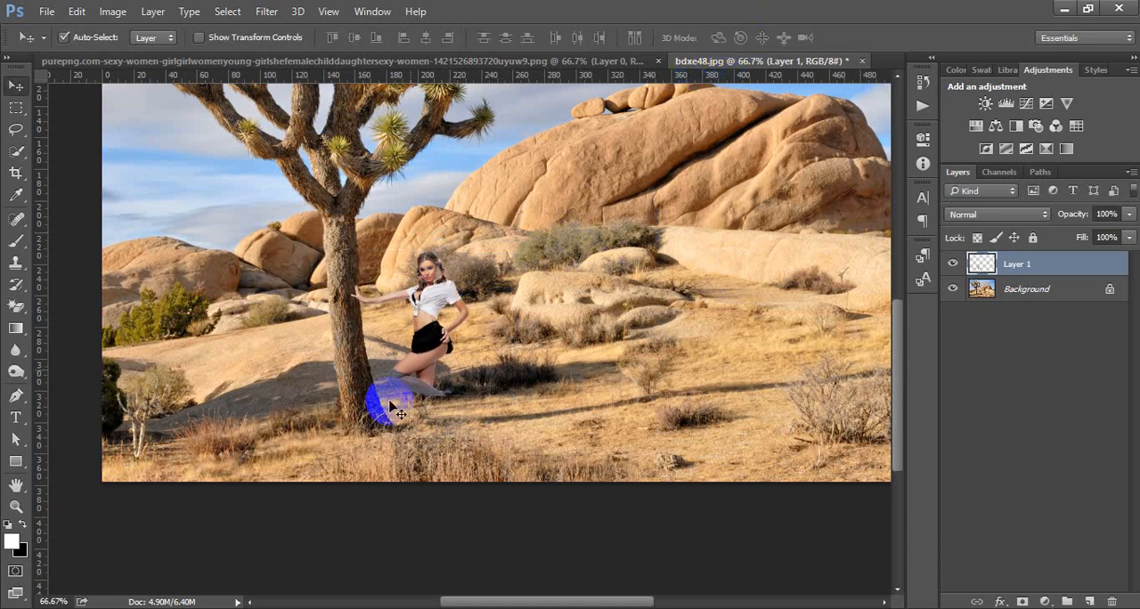
Step: Unlock the desert background so that it becomes a regular layer
{"action": "scroll", "coordinate": [428, 381], "scroll_direction": "up", "scroll_amount": 1}
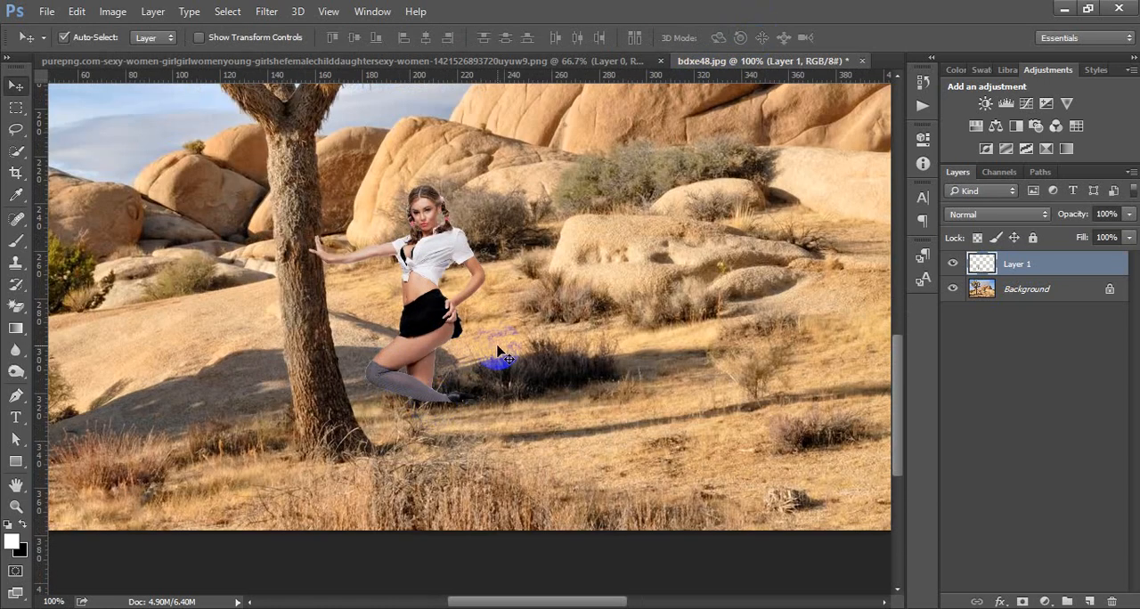
{"action": "left_click_drag", "start_coordinate": [691, 255], "coordinate": [597, 249]}
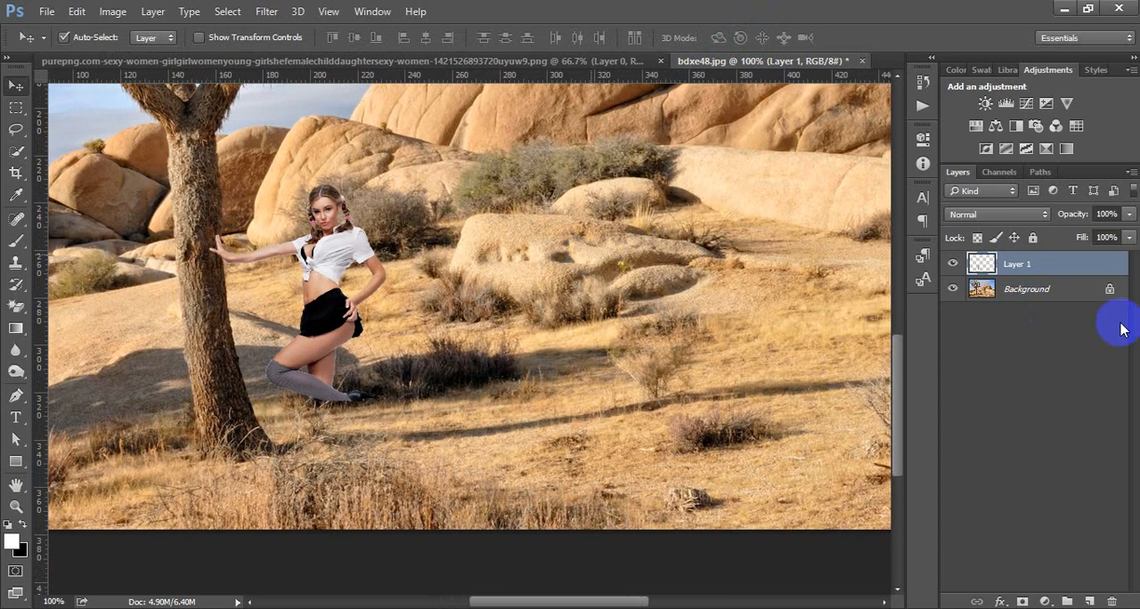
{"action": "left_click", "coordinate": [1111, 288]}
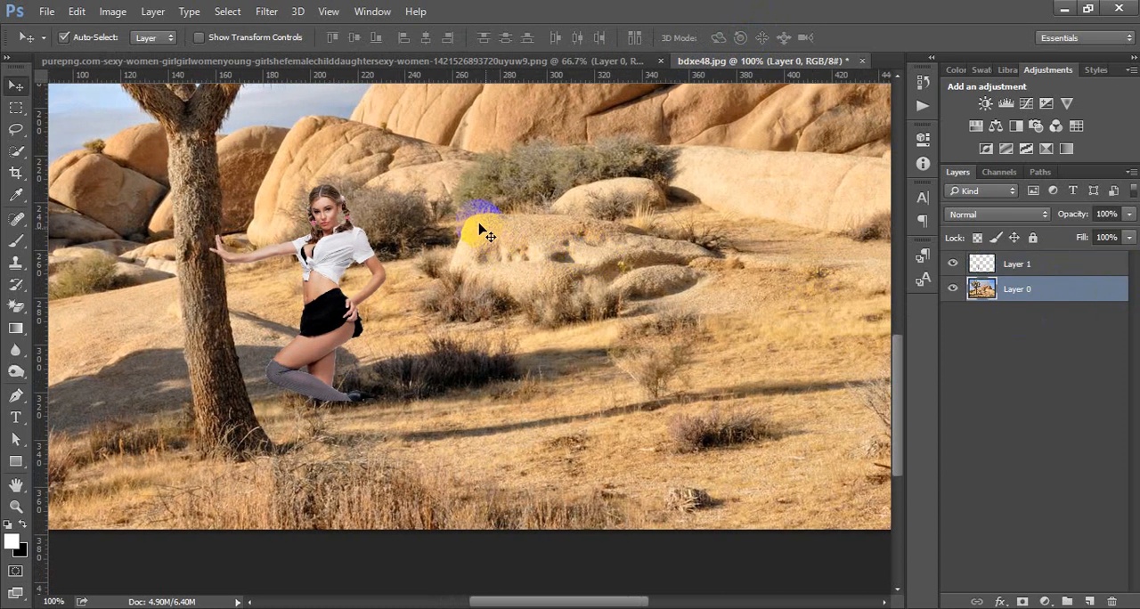
{"action": "left_click_drag", "start_coordinate": [596, 248], "coordinate": [554, 257]}
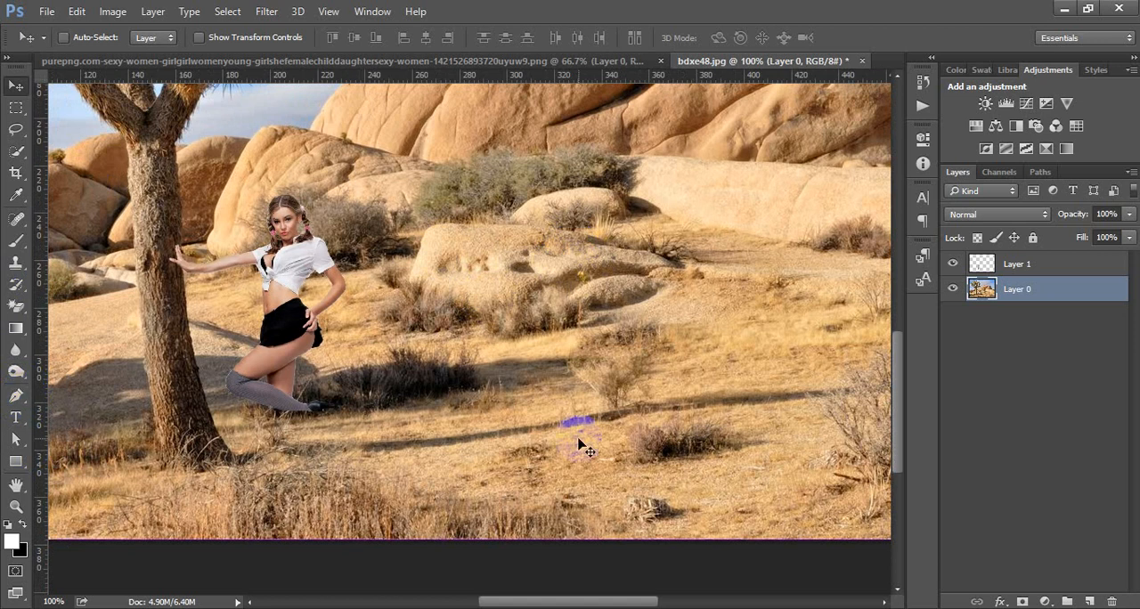
{"action": "key", "text": "ctrl"}
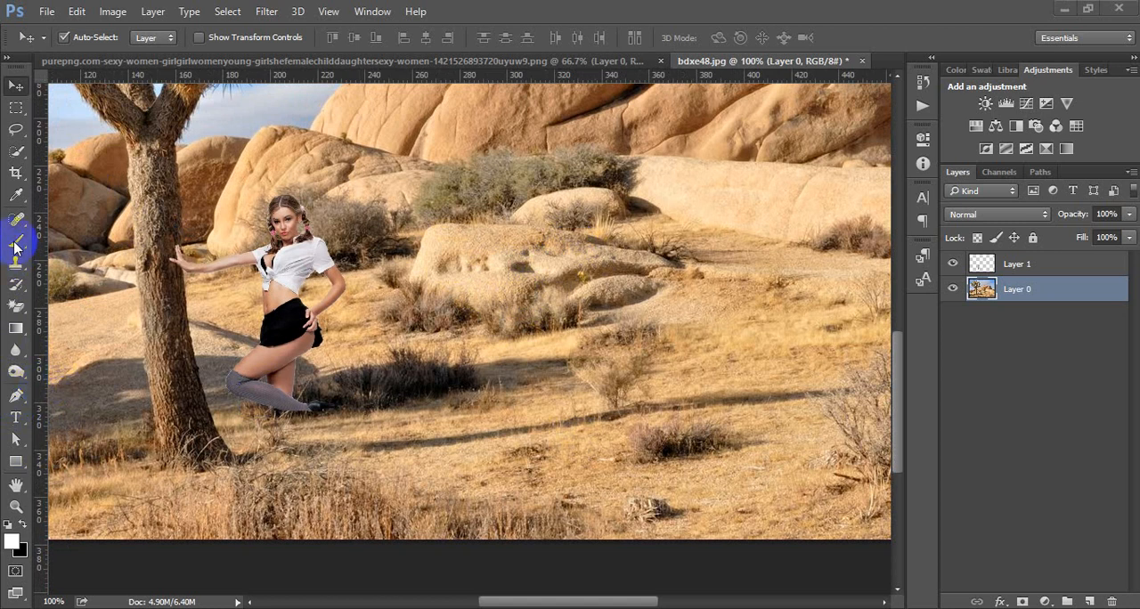
Step: Outline the low boulder and the bushes at its base with a closed Polygonal Lasso selection
{"action": "left_click", "coordinate": [15, 131]}
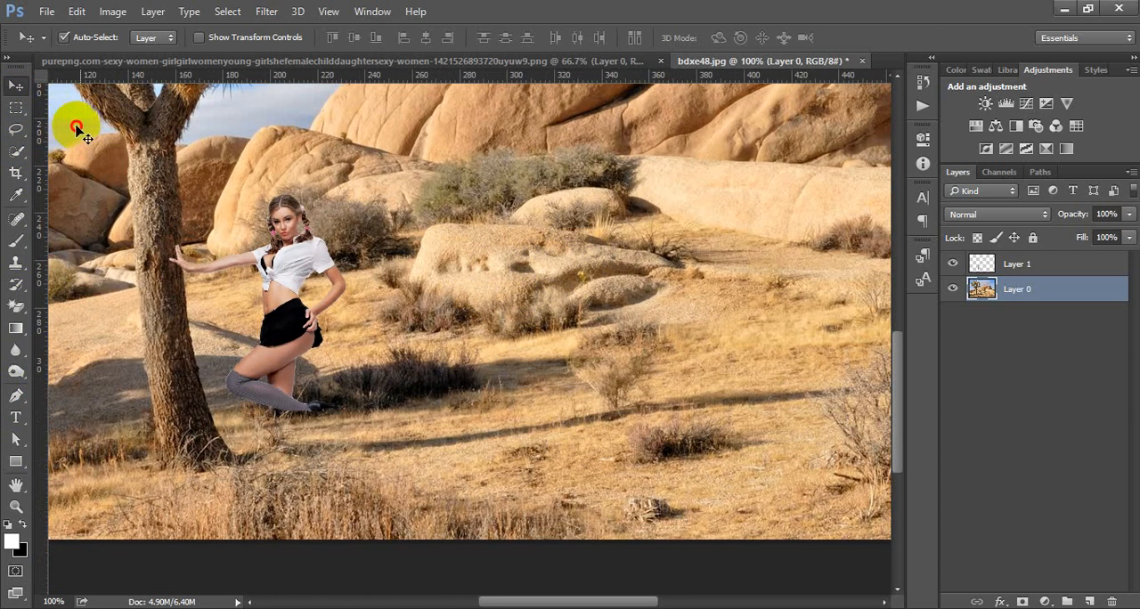
{"action": "left_click", "coordinate": [15, 129]}
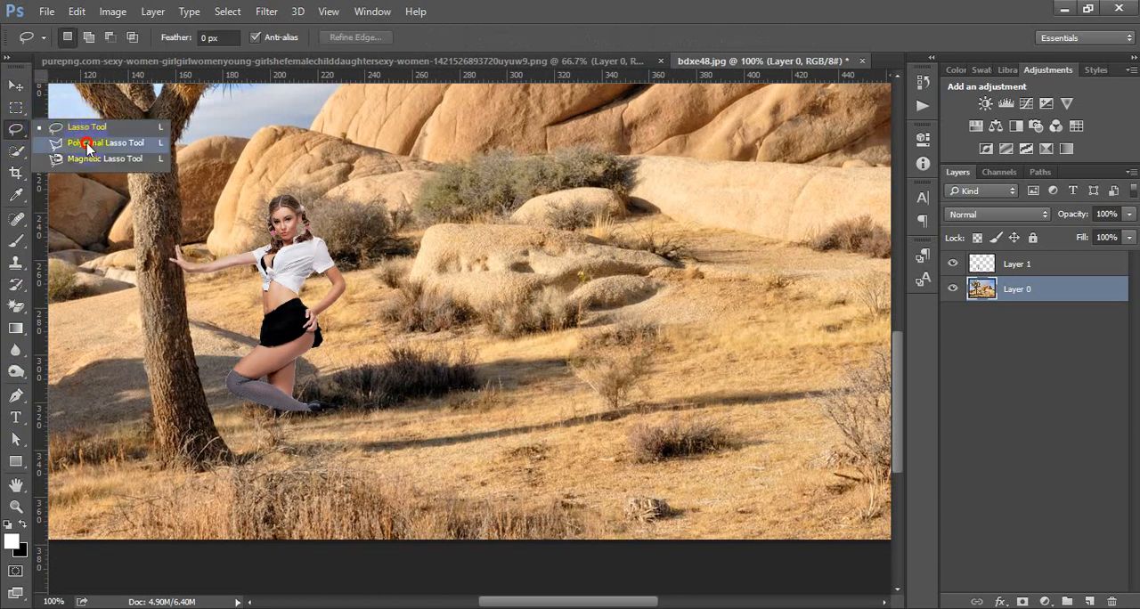
{"action": "left_click", "coordinate": [87, 144]}
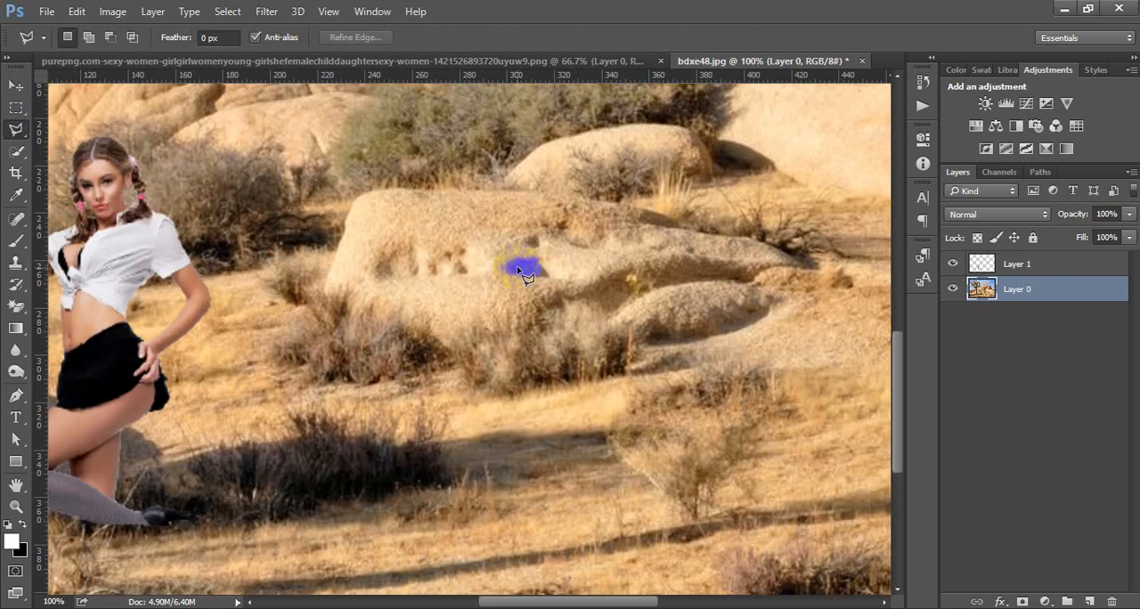
{"action": "scroll", "coordinate": [526, 276], "scroll_direction": "up", "scroll_amount": 1}
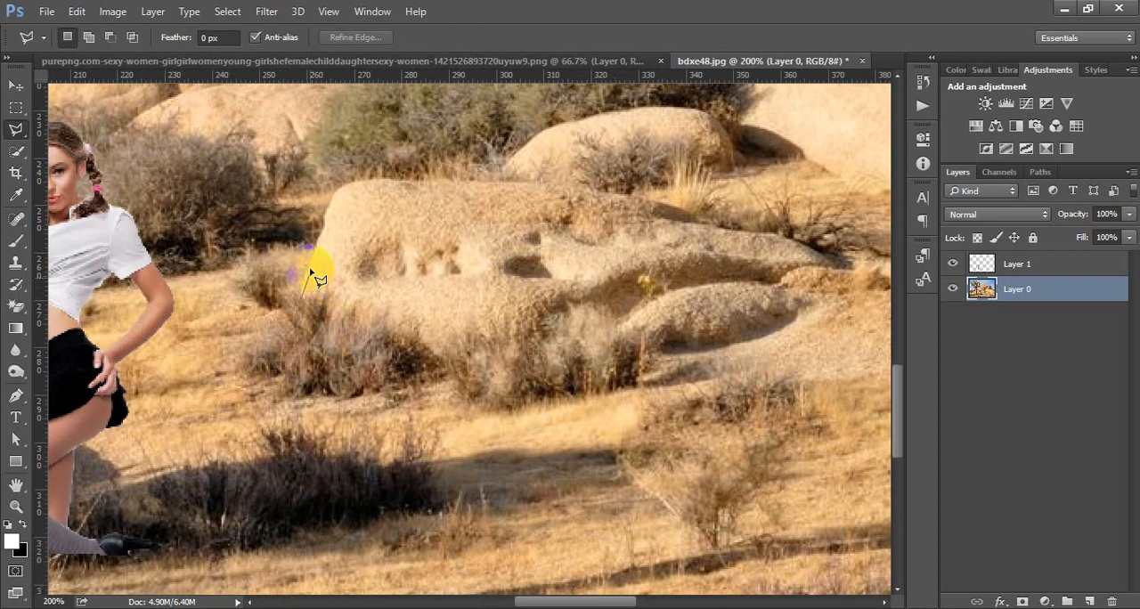
{"action": "left_click", "coordinate": [319, 242]}
{"action": "left_click", "coordinate": [331, 206]}
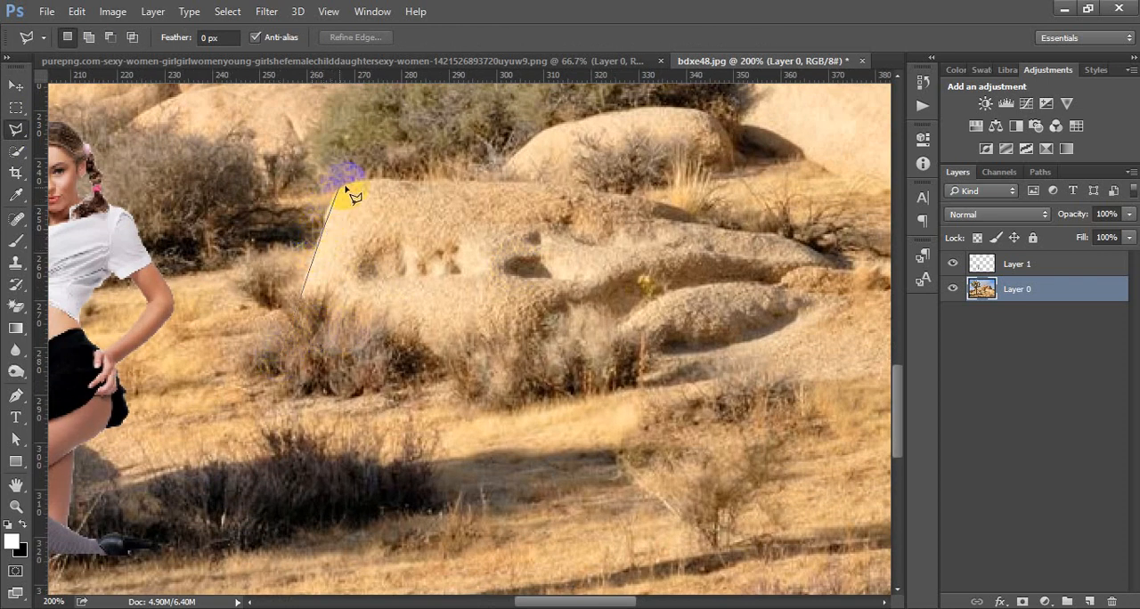
{"action": "left_click", "coordinate": [451, 184]}
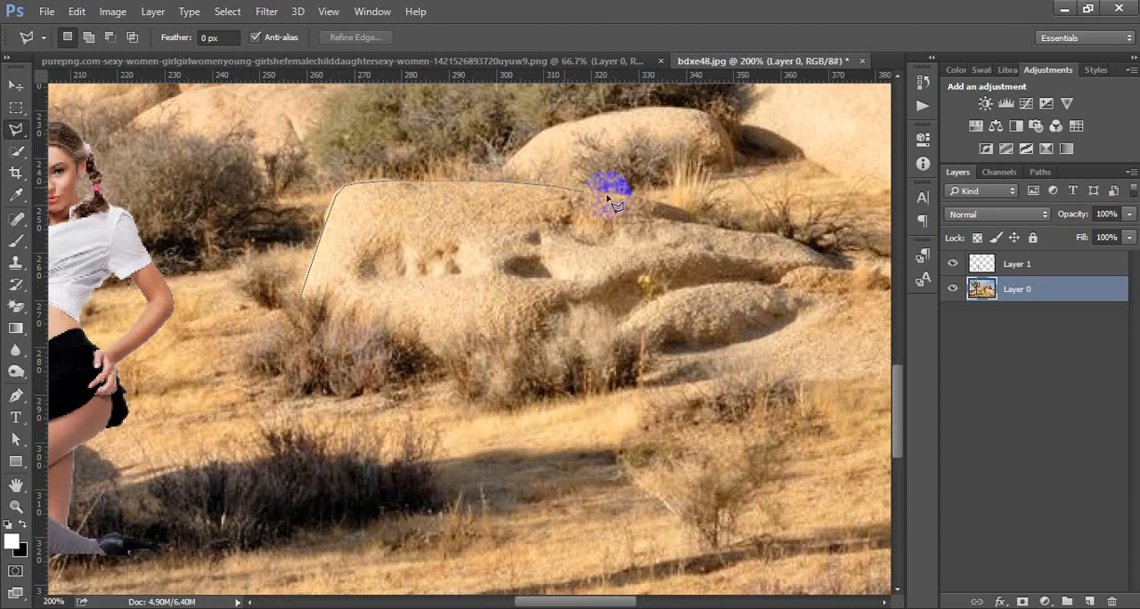
{"action": "left_click", "coordinate": [674, 203]}
{"action": "left_click", "coordinate": [704, 219]}
{"action": "left_click", "coordinate": [781, 242]}
{"action": "left_click", "coordinate": [825, 261]}
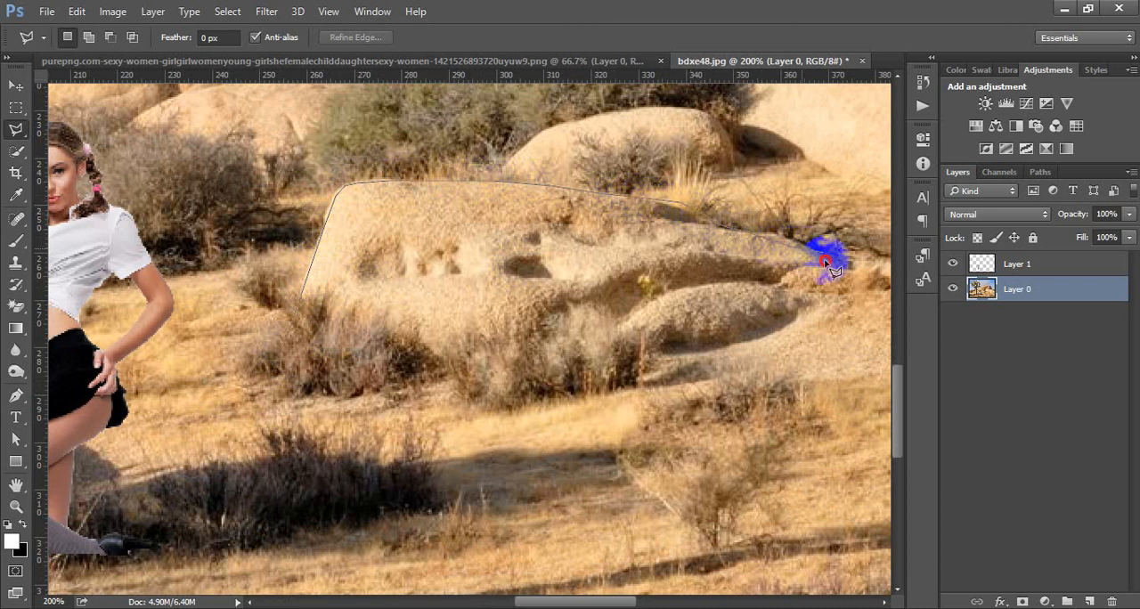
{"action": "left_click", "coordinate": [766, 277]}
{"action": "left_click", "coordinate": [789, 301]}
{"action": "left_click", "coordinate": [746, 332]}
{"action": "left_click", "coordinate": [677, 348]}
{"action": "left_click", "coordinate": [599, 374]}
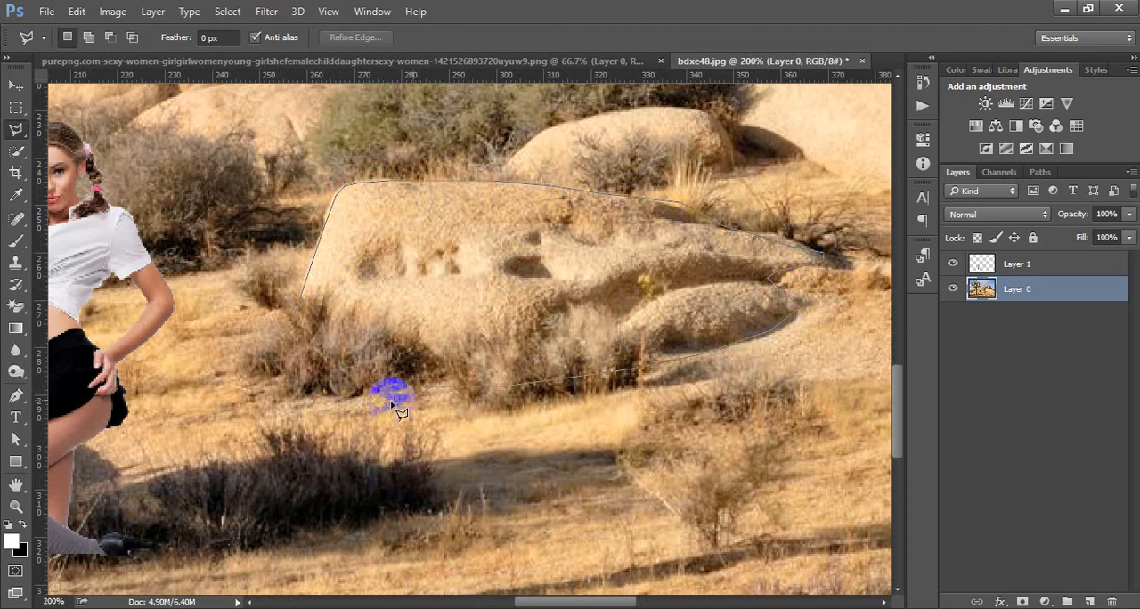
{"action": "left_click", "coordinate": [288, 408]}
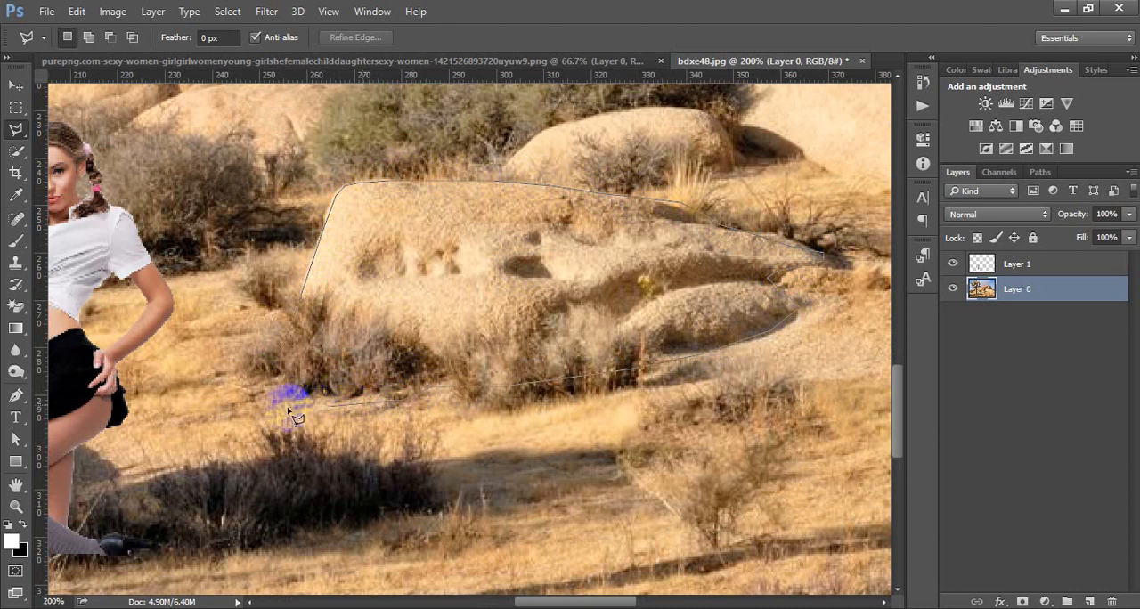
{"action": "left_click", "coordinate": [285, 356]}
{"action": "key", "text": "ctrl+0"}
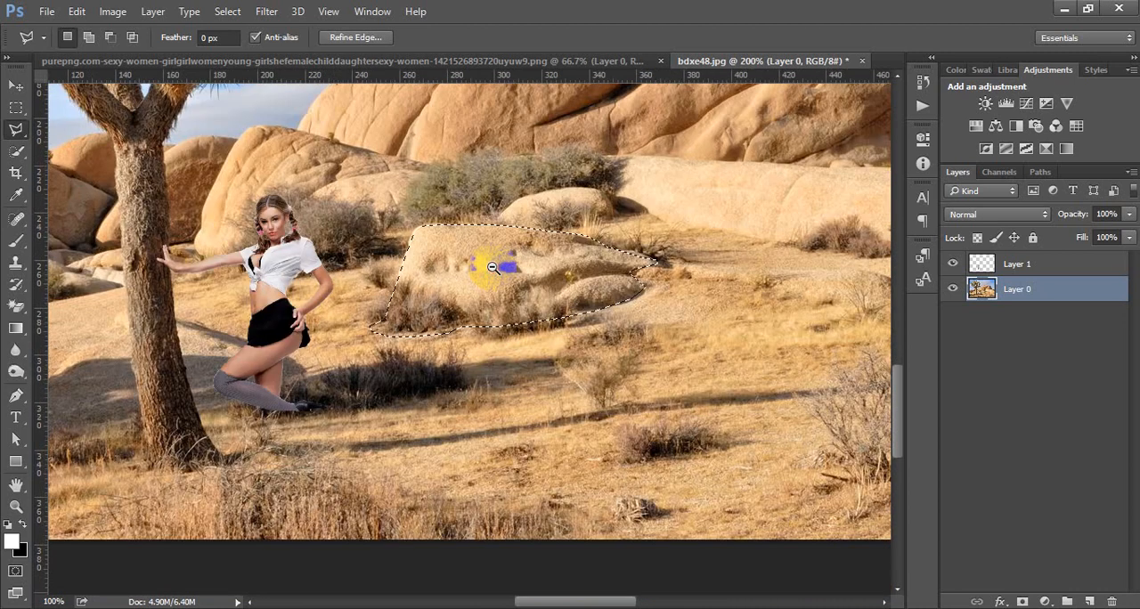
Step: Copy the selected boulder from the desert layer onto its own new layer
{"action": "left_click", "coordinate": [1009, 299]}
{"action": "key", "text": "ctrl+j"}
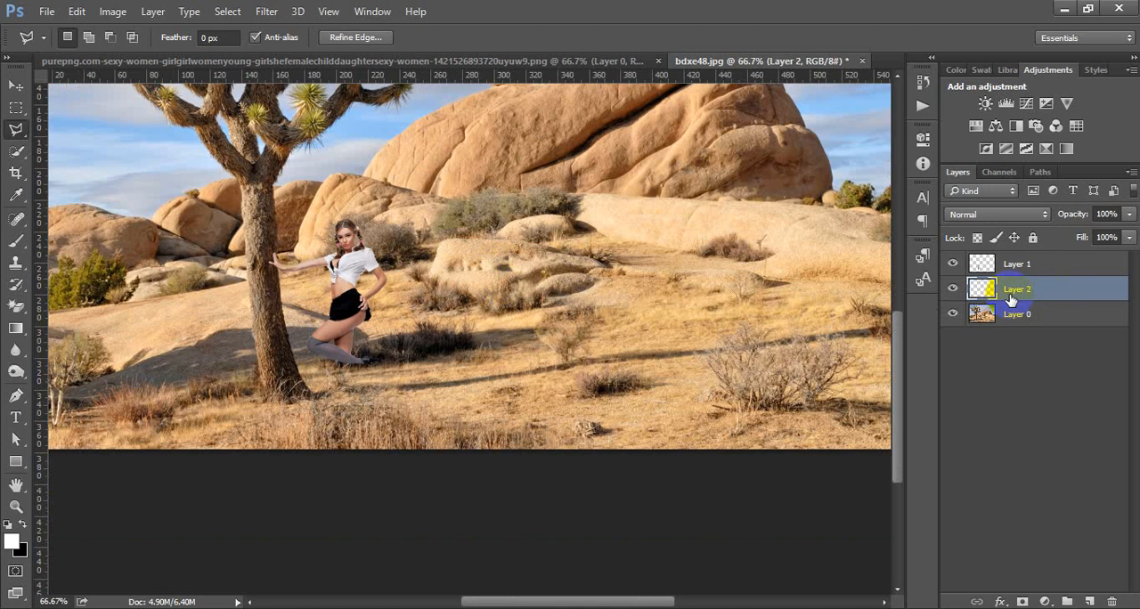
{"action": "key", "text": "v"}
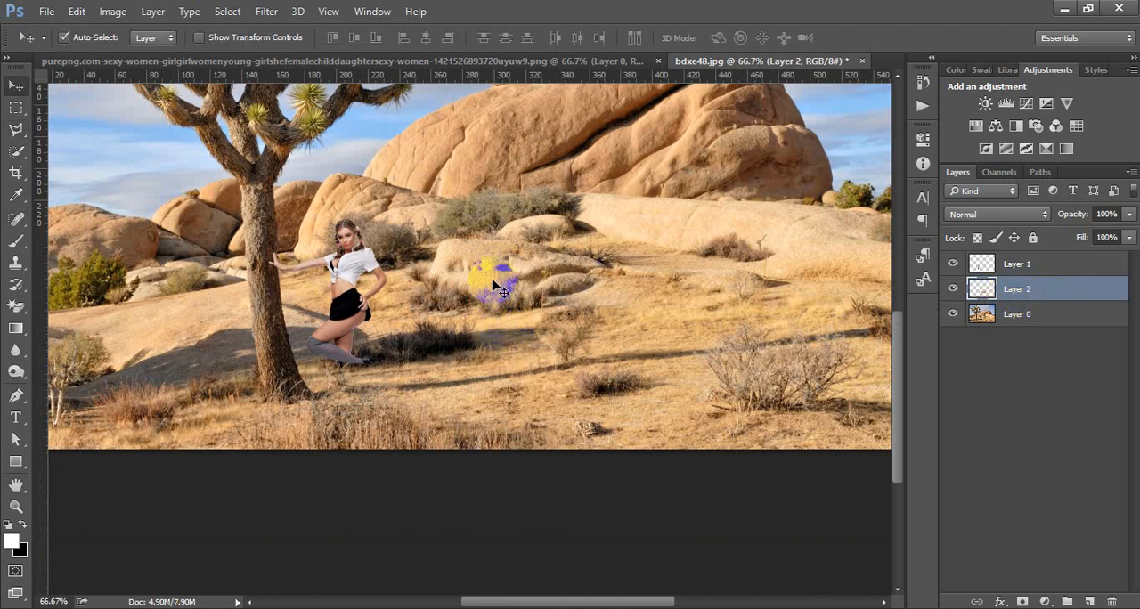
Step: Move the boulder copy beside the tree trunk over the woman's legs and stack its layer above hers
{"action": "mouse_move", "coordinate": [499, 298]}
{"action": "left_mouse_down"}
{"action": "mouse_move", "coordinate": [450, 355]}
{"action": "mouse_move", "coordinate": [365, 383]}
{"action": "left_mouse_up"}
{"action": "left_click_drag", "start_coordinate": [1022, 282], "coordinate": [1026, 253]}
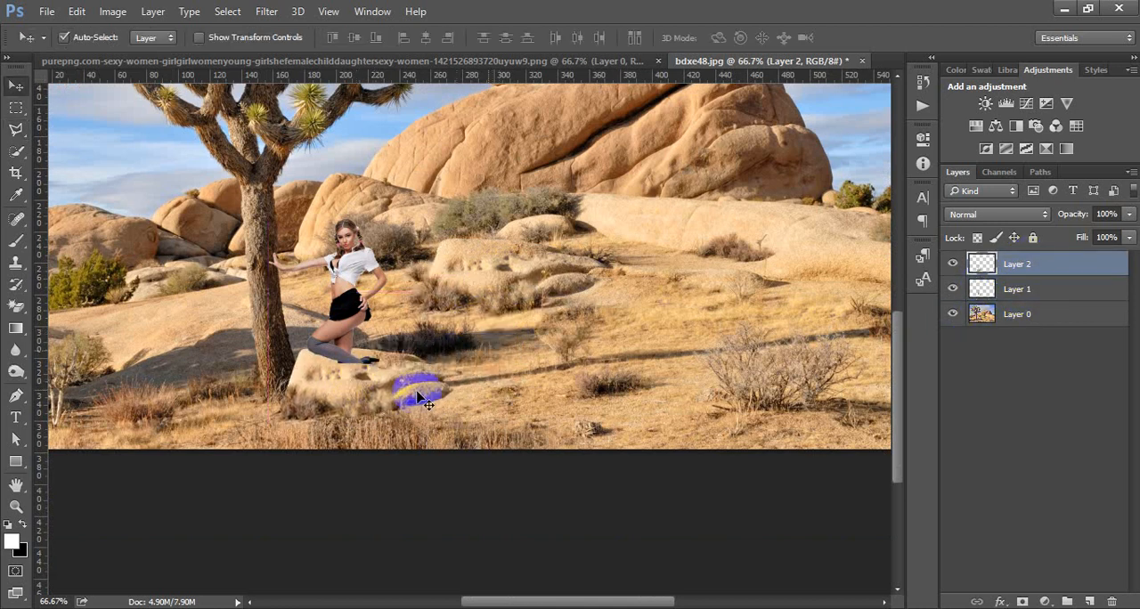
{"action": "left_click_drag", "start_coordinate": [360, 371], "coordinate": [361, 350]}
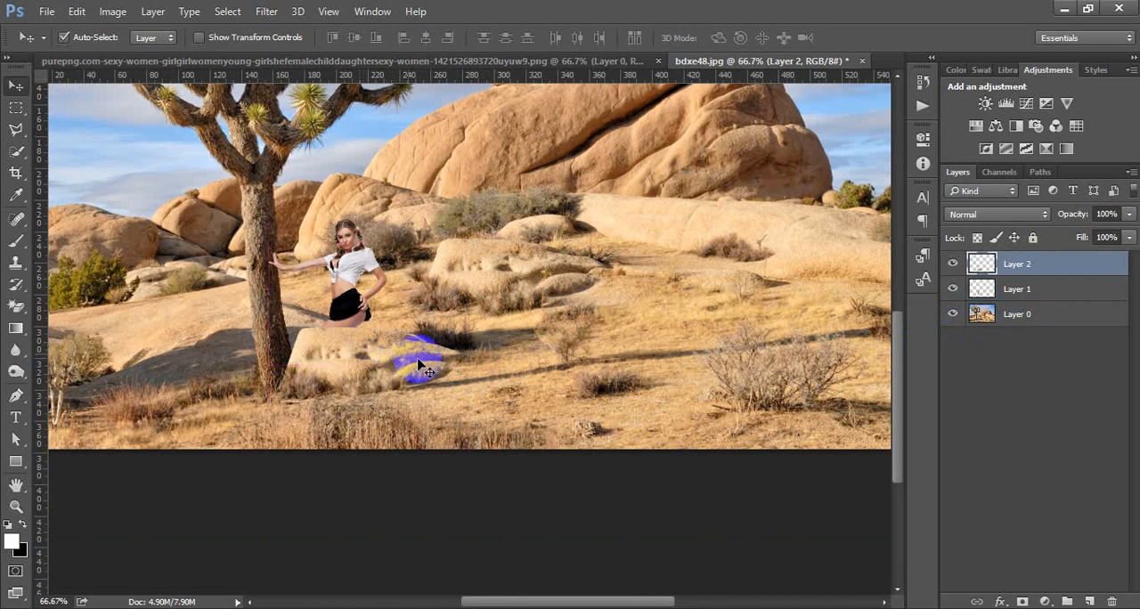
Step: Enlarge the boulder copy to about 129% so it covers the woman from the hips down
{"action": "key", "text": "ctrl+t"}
{"action": "left_click_drag", "start_coordinate": [462, 326], "coordinate": [504, 297]}
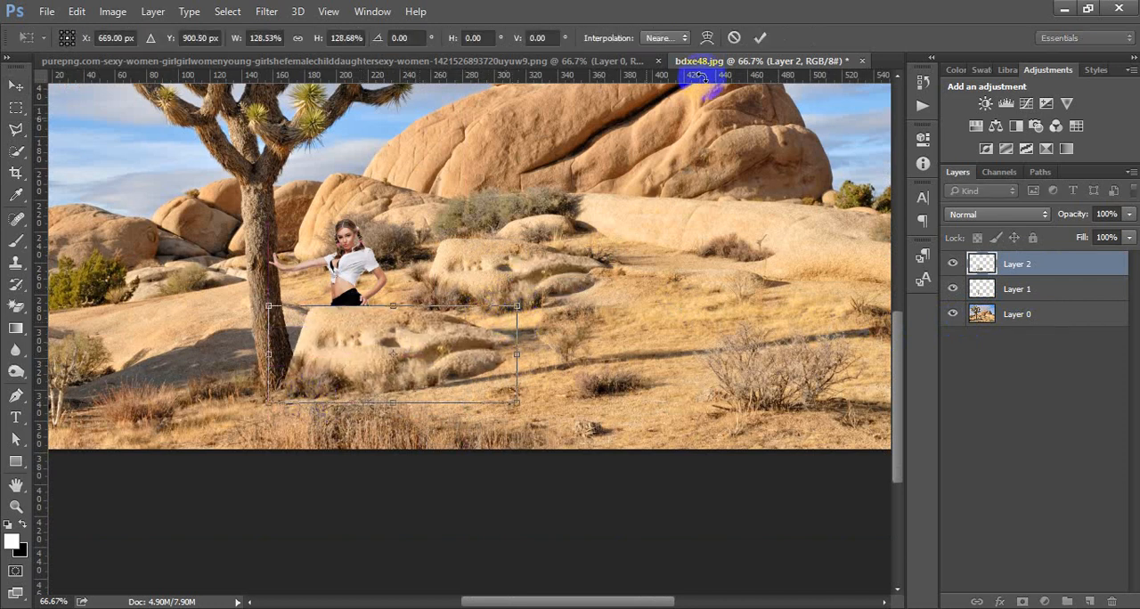
{"action": "left_click", "coordinate": [761, 37]}
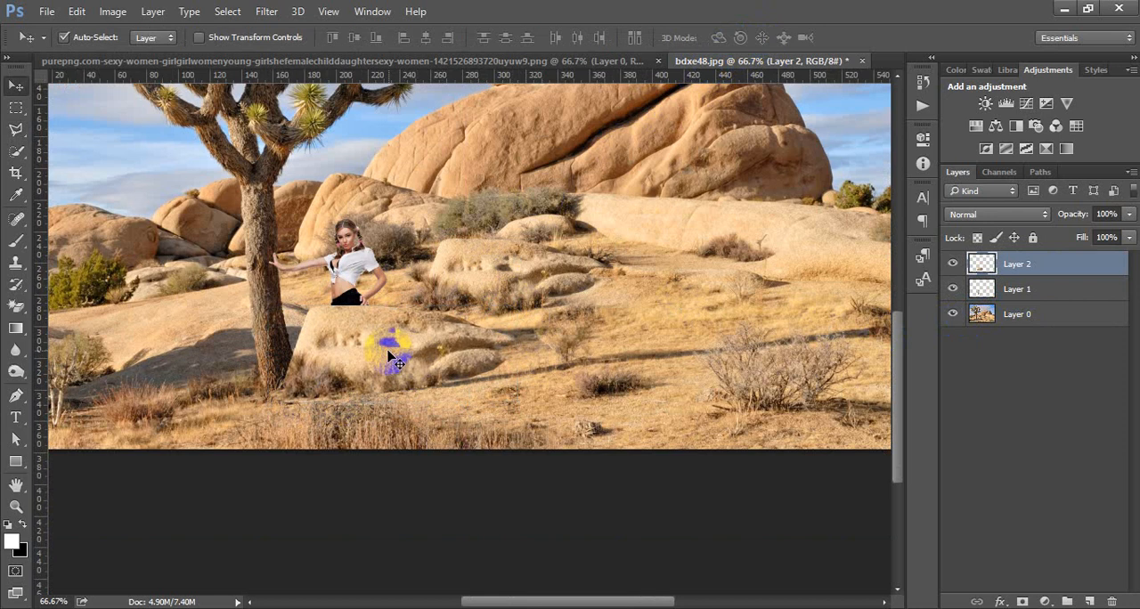
Step: Nudge the boulder copy slightly toward the tree trunk so it still covers the woman from the hips down
{"action": "left_click_drag", "start_coordinate": [423, 352], "coordinate": [419, 349]}
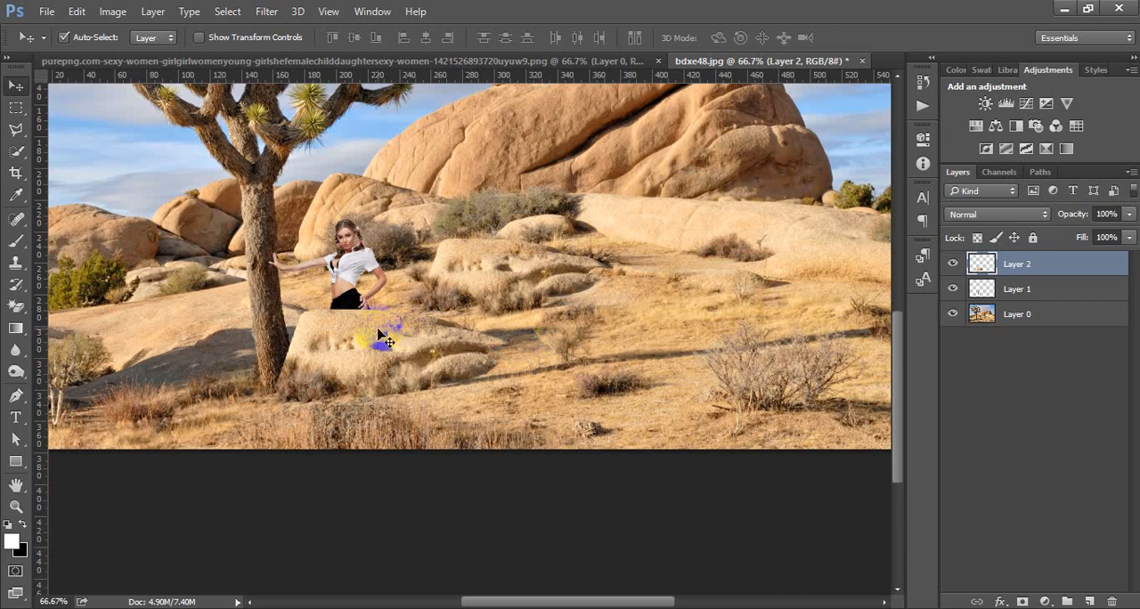
{"action": "left_click", "coordinate": [405, 324], "text": "ctrl"}
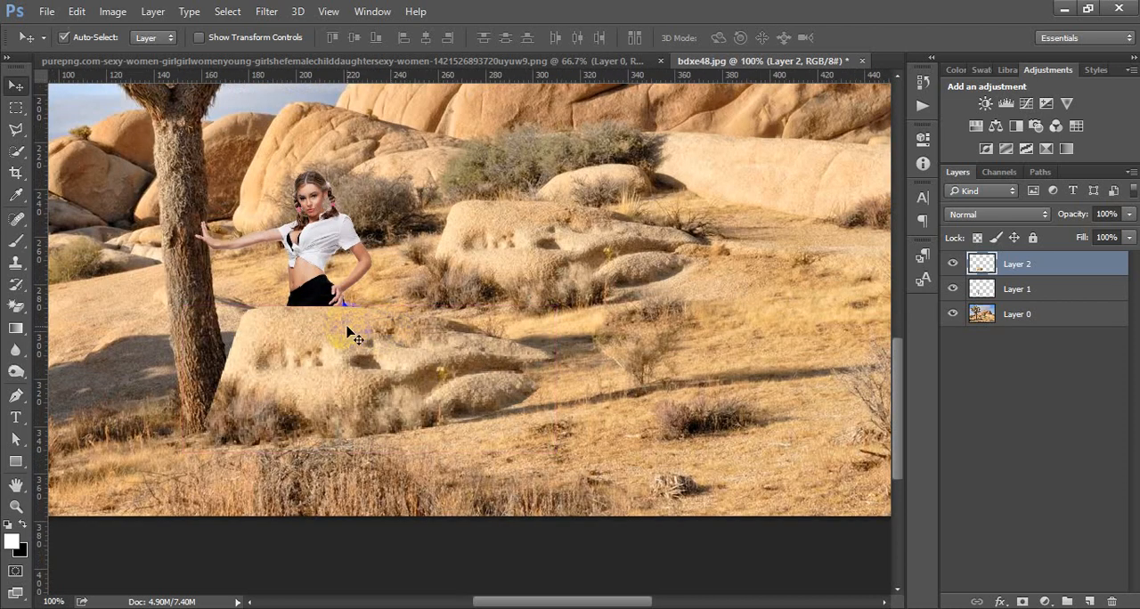
Step: Soften the left, lower and right edges of the boulder copy using the Blur tool with a 30 px brush
{"action": "left_click", "coordinate": [348, 328], "text": "ctrl"}
{"action": "left_click_drag", "start_coordinate": [85, 346], "coordinate": [173, 295]}
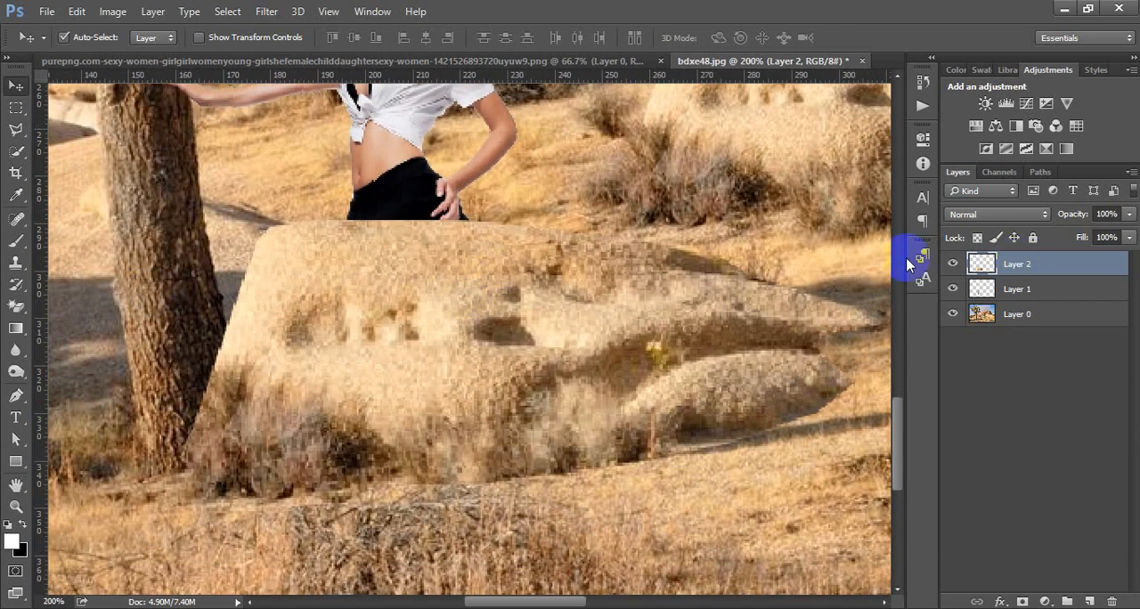
{"action": "left_click", "coordinate": [15, 350]}
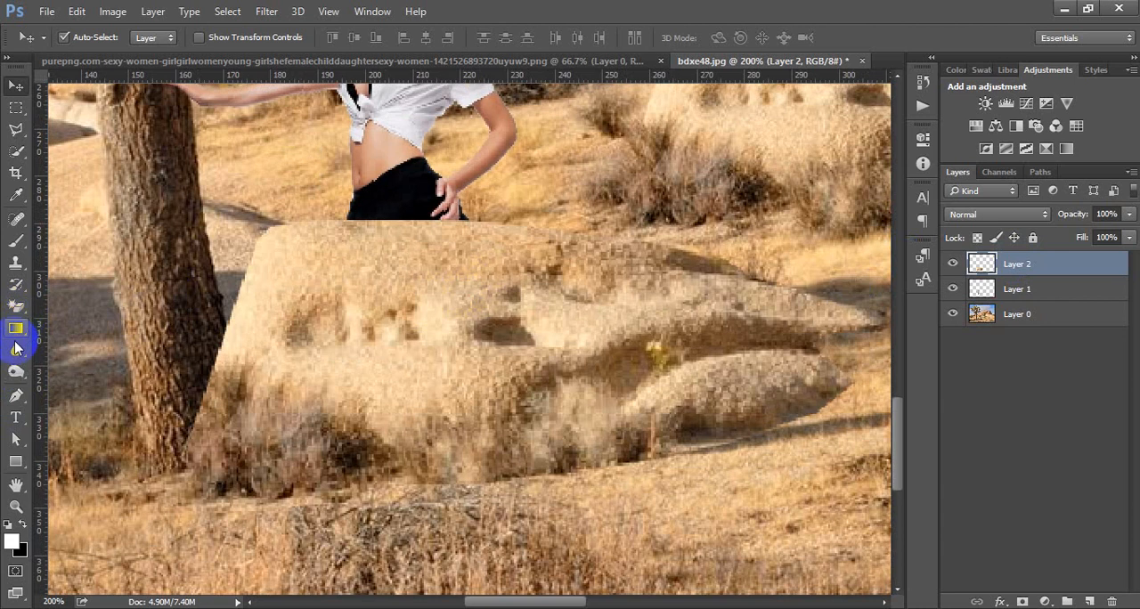
{"action": "left_click", "coordinate": [94, 347]}
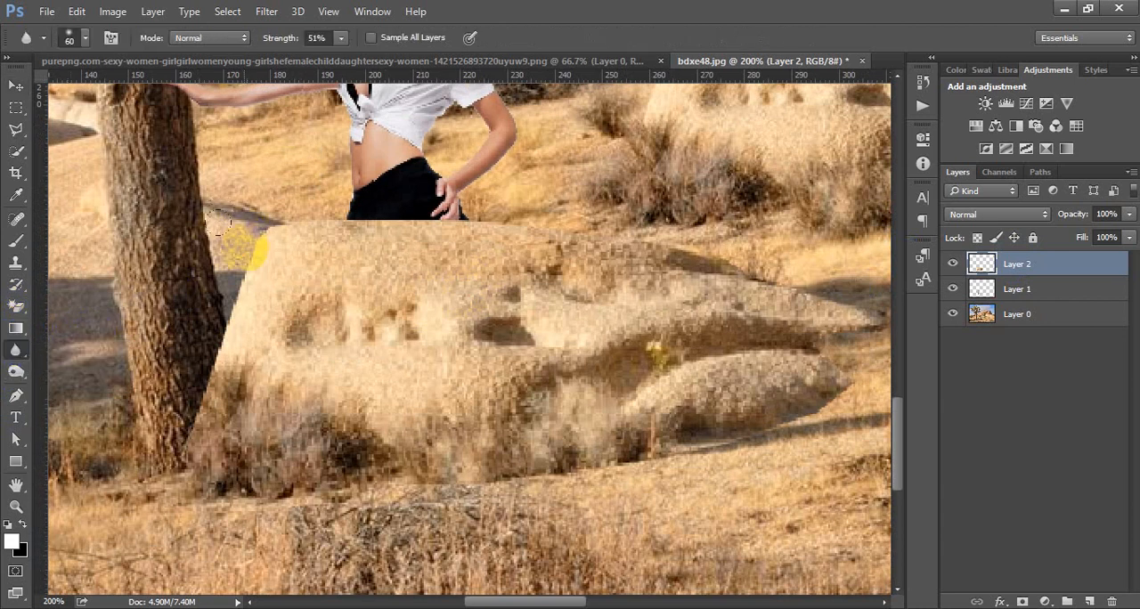
{"action": "mouse_move", "coordinate": [240, 238]}
{"action": "left_mouse_down"}
{"action": "mouse_move", "coordinate": [233, 317]}
{"action": "mouse_move", "coordinate": [233, 298]}
{"action": "mouse_move", "coordinate": [169, 486]}
{"action": "mouse_move", "coordinate": [301, 504]}
{"action": "mouse_move", "coordinate": [591, 485]}
{"action": "mouse_move", "coordinate": [546, 469]}
{"action": "mouse_move", "coordinate": [382, 467]}
{"action": "mouse_move", "coordinate": [520, 485]}
{"action": "left_mouse_up"}
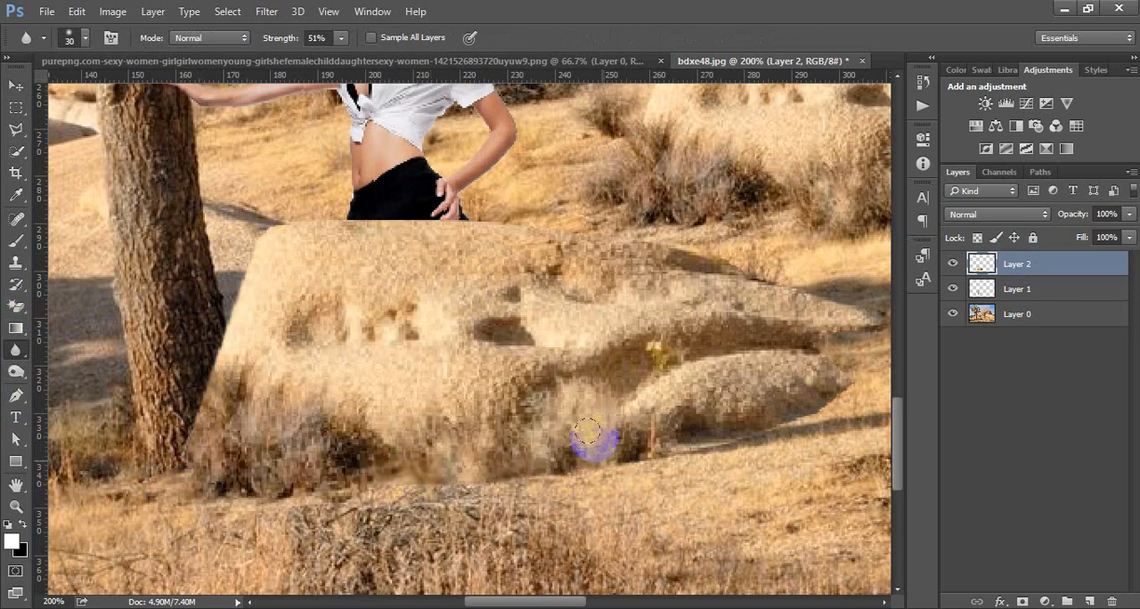
{"action": "left_click_drag", "start_coordinate": [602, 354], "coordinate": [343, 440]}
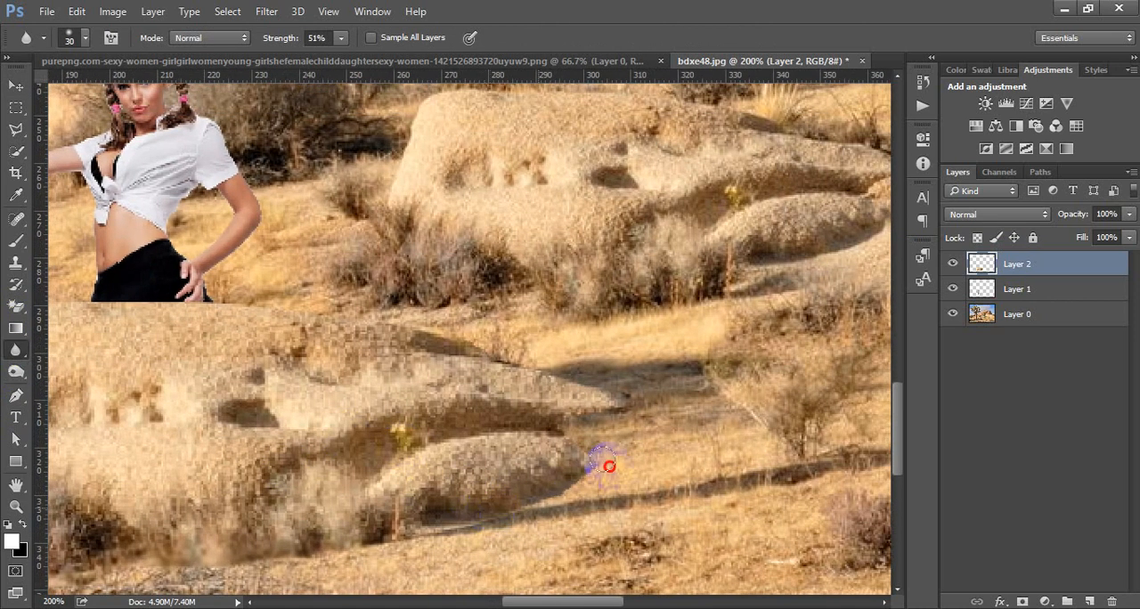
{"action": "left_click_drag", "start_coordinate": [573, 414], "coordinate": [559, 378]}
Step: Blur the boulder copy's upper edge beneath the woman's hips and its pointed right end
{"action": "left_click_drag", "start_coordinate": [418, 321], "coordinate": [147, 294]}
{"action": "left_click_drag", "start_coordinate": [223, 341], "coordinate": [511, 331]}
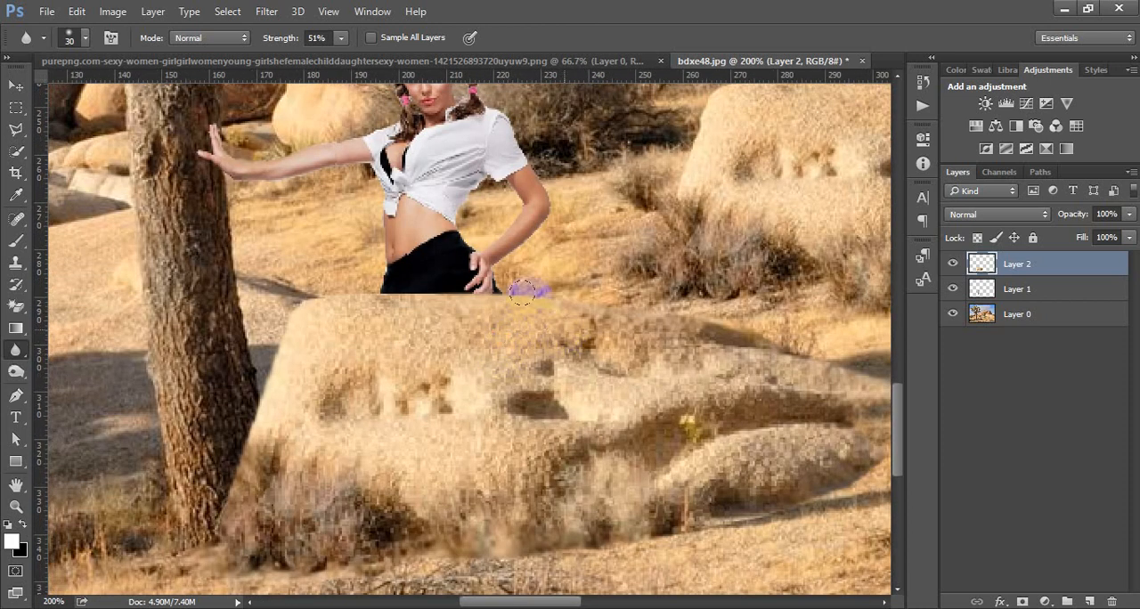
{"action": "left_click_drag", "start_coordinate": [522, 291], "coordinate": [349, 293]}
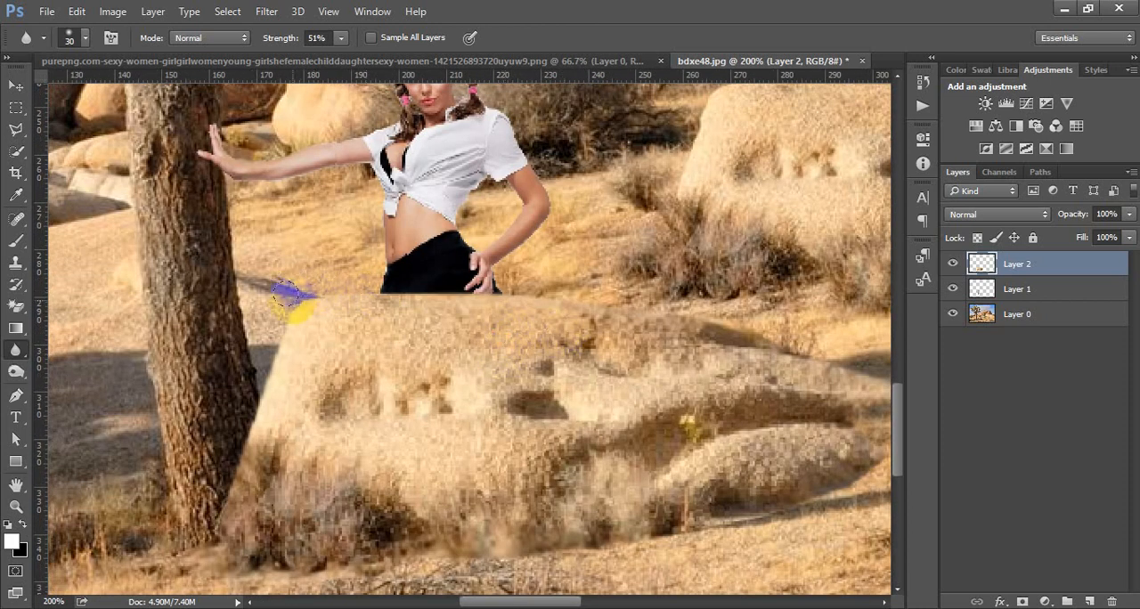
{"action": "scroll", "coordinate": [376, 306], "scroll_direction": "down", "scroll_amount": 1}
{"action": "scroll", "coordinate": [460, 336], "scroll_direction": "up", "scroll_amount": 1}
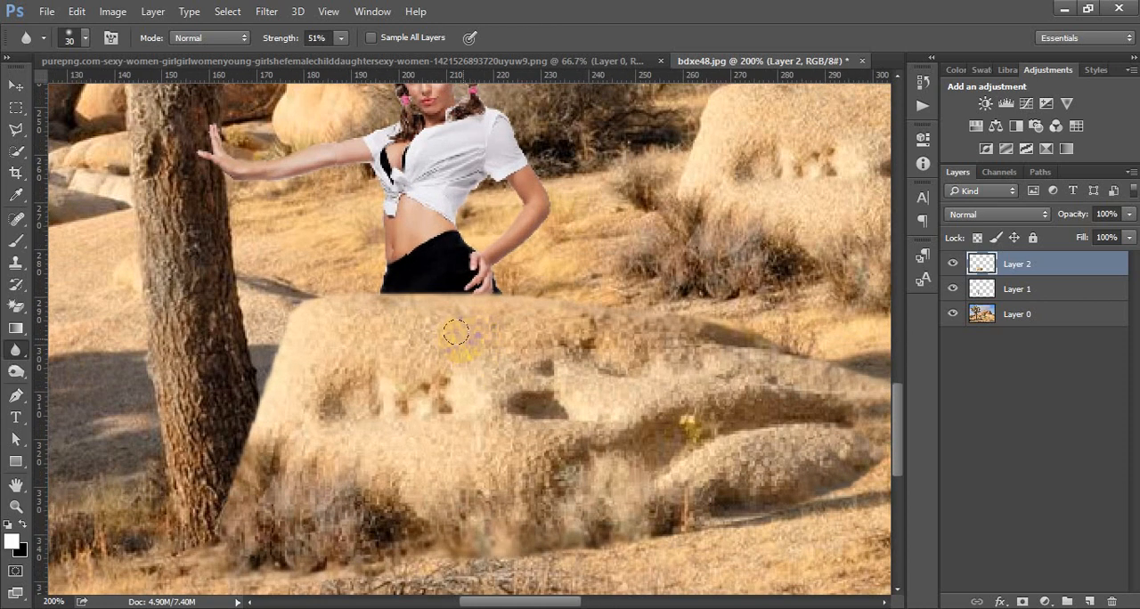
{"action": "left_click_drag", "start_coordinate": [598, 325], "coordinate": [410, 276]}
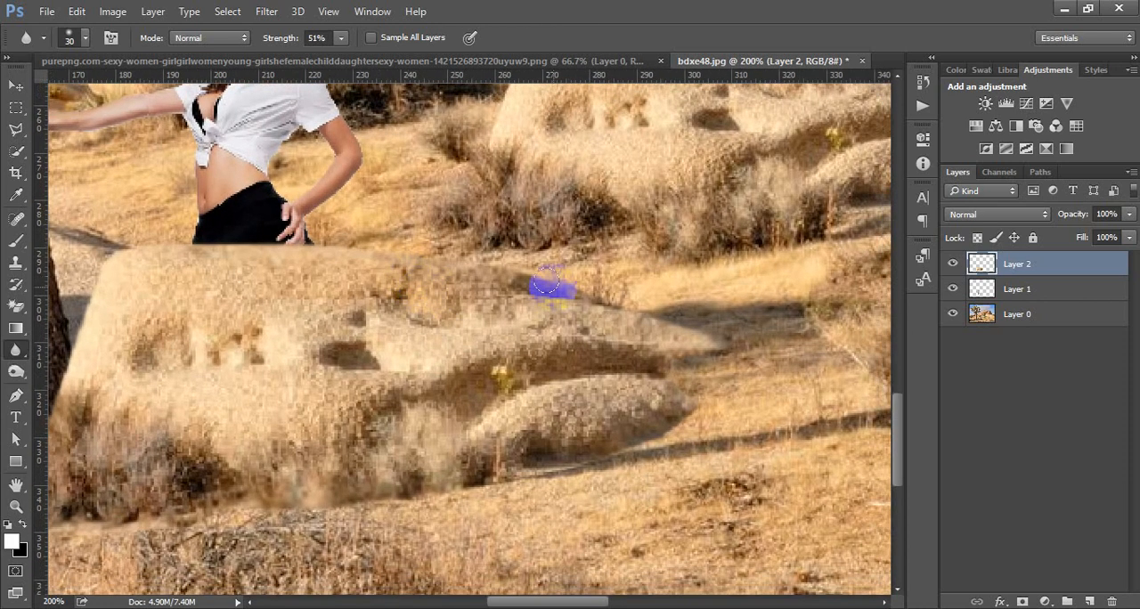
{"action": "left_click_drag", "start_coordinate": [577, 358], "coordinate": [612, 358]}
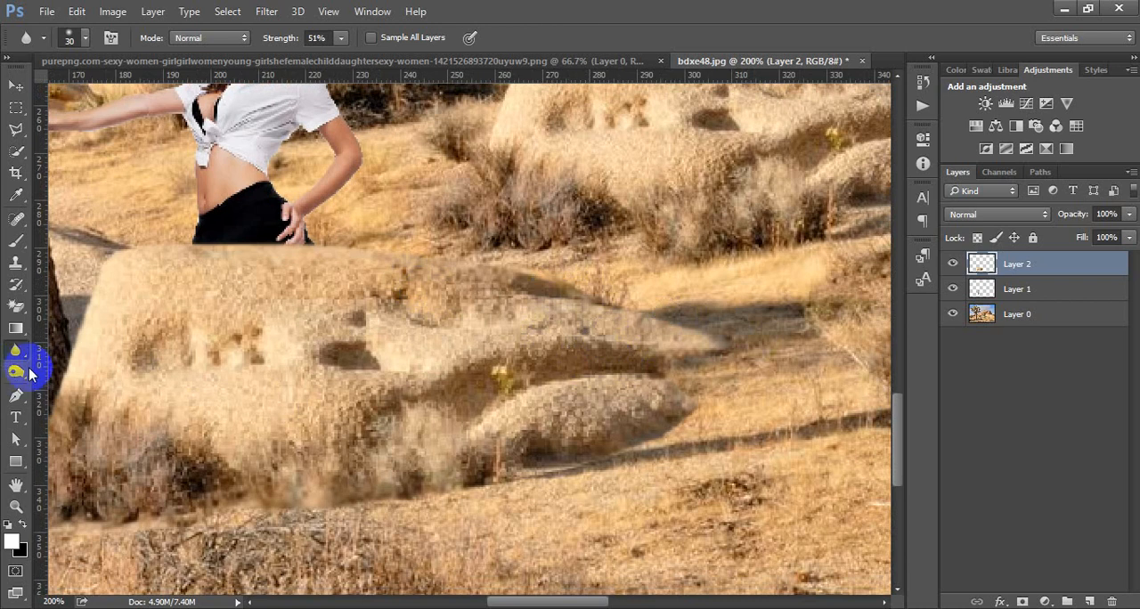
Step: Add a new layer beneath the boulder copy and paint a black shadow along the boulder's base and right end with a 45 px brush
{"action": "left_click", "coordinate": [15, 240]}
{"action": "left_click", "coordinate": [642, 424]}
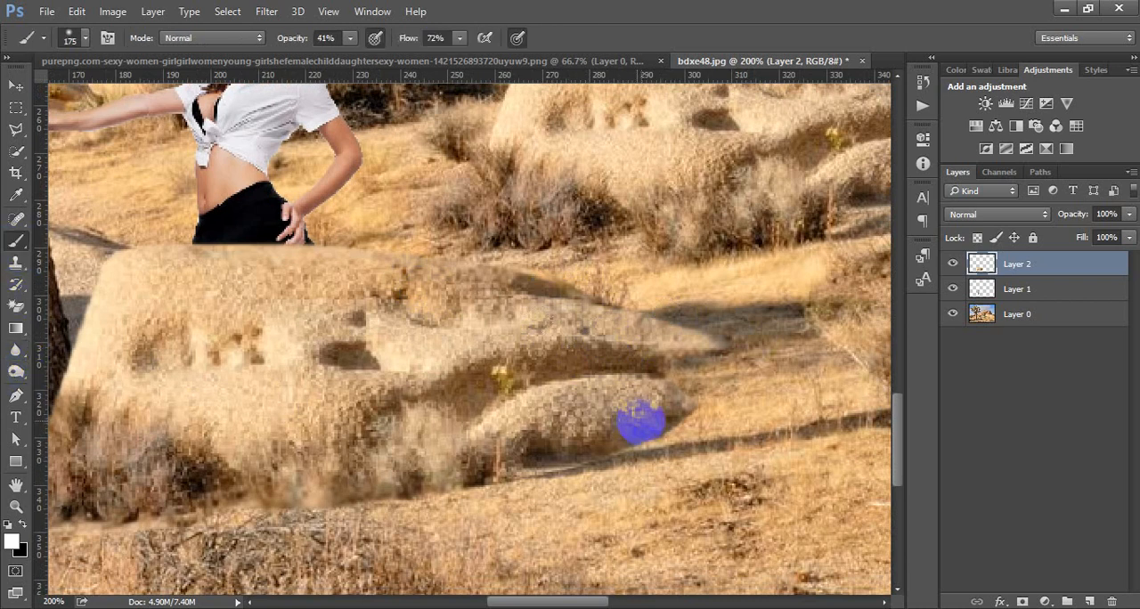
{"action": "mouse_move", "coordinate": [628, 397]}
{"action": "left_mouse_down"}
{"action": "mouse_move", "coordinate": [656, 392]}
{"action": "mouse_move", "coordinate": [628, 428]}
{"action": "left_mouse_up"}
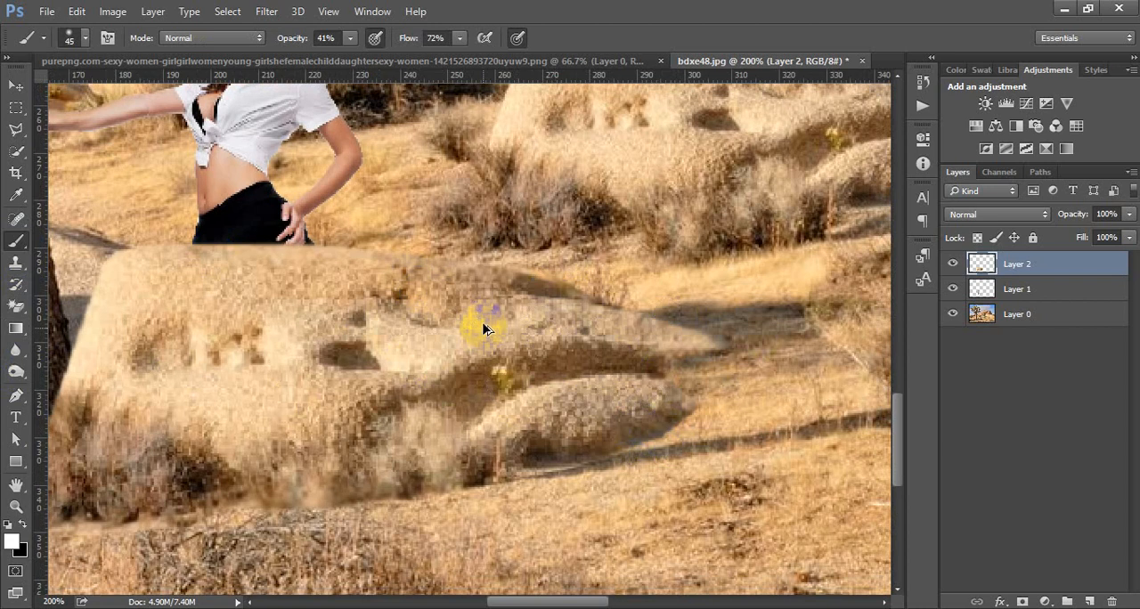
{"action": "scroll", "coordinate": [483, 329], "scroll_direction": "down", "scroll_amount": 1}
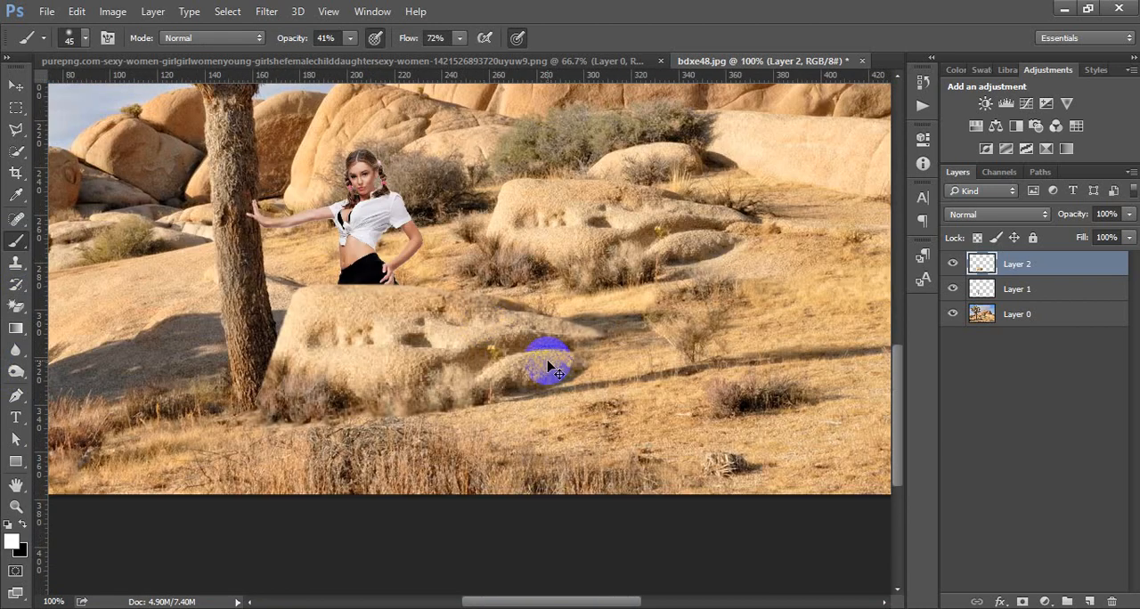
{"action": "scroll", "coordinate": [550, 364], "scroll_direction": "down", "scroll_amount": 2}
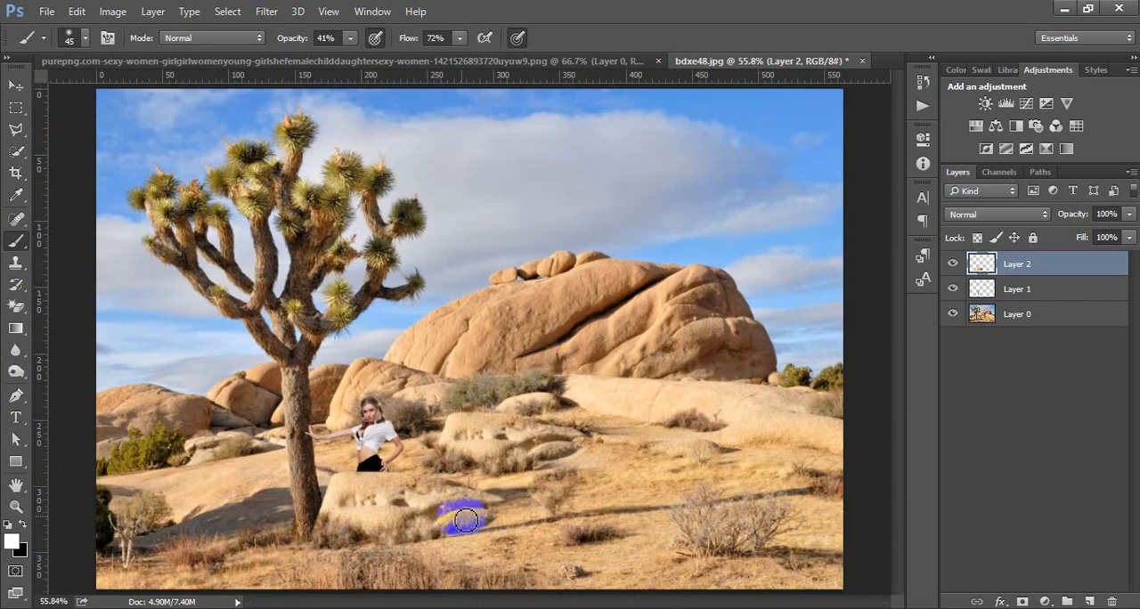
{"action": "scroll", "coordinate": [375, 472], "scroll_direction": "up", "scroll_amount": 2}
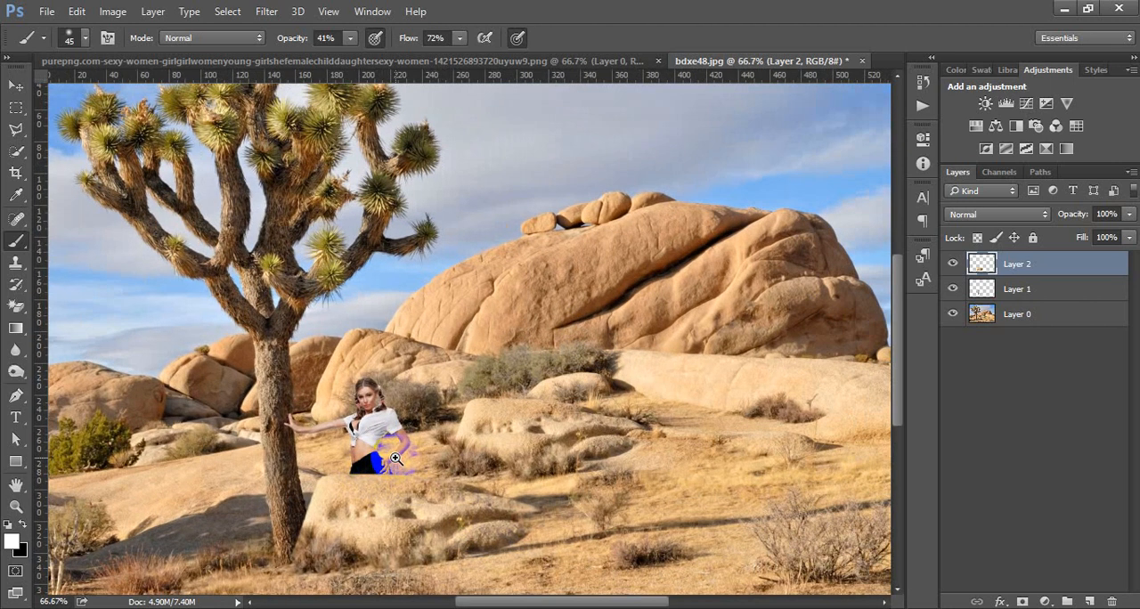
{"action": "scroll", "coordinate": [472, 403], "scroll_direction": "up", "scroll_amount": 1}
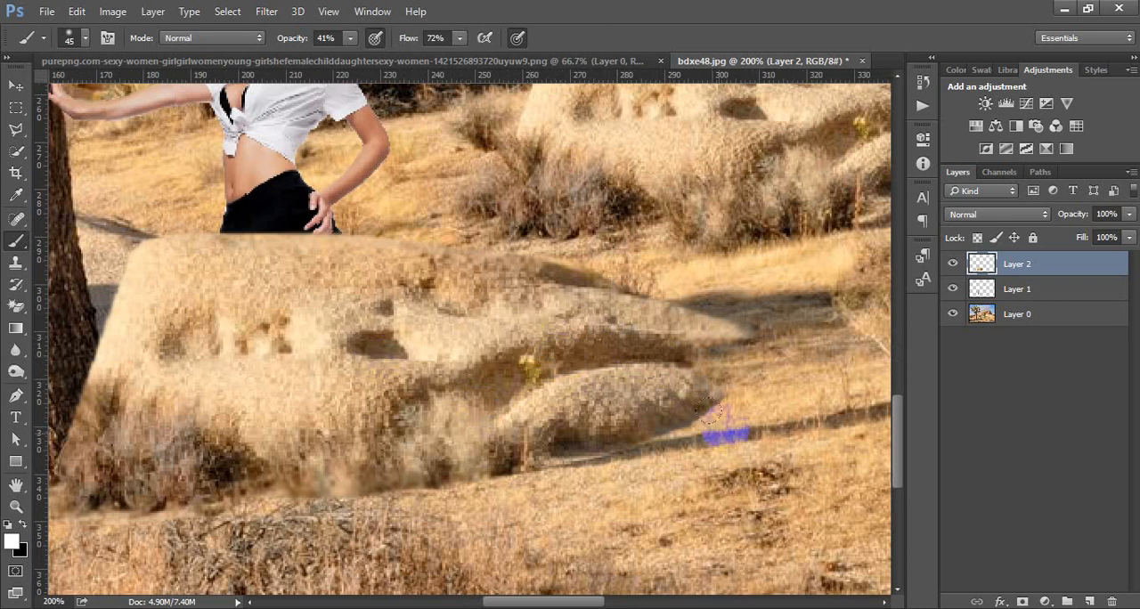
{"action": "left_click", "coordinate": [1014, 288]}
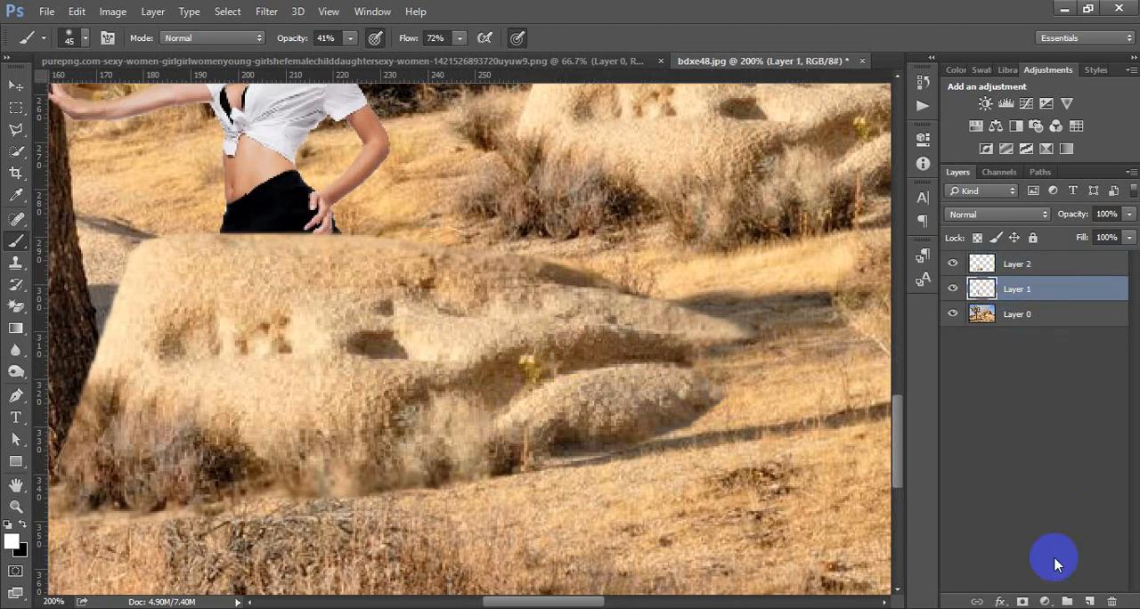
{"action": "left_click", "coordinate": [1089, 601]}
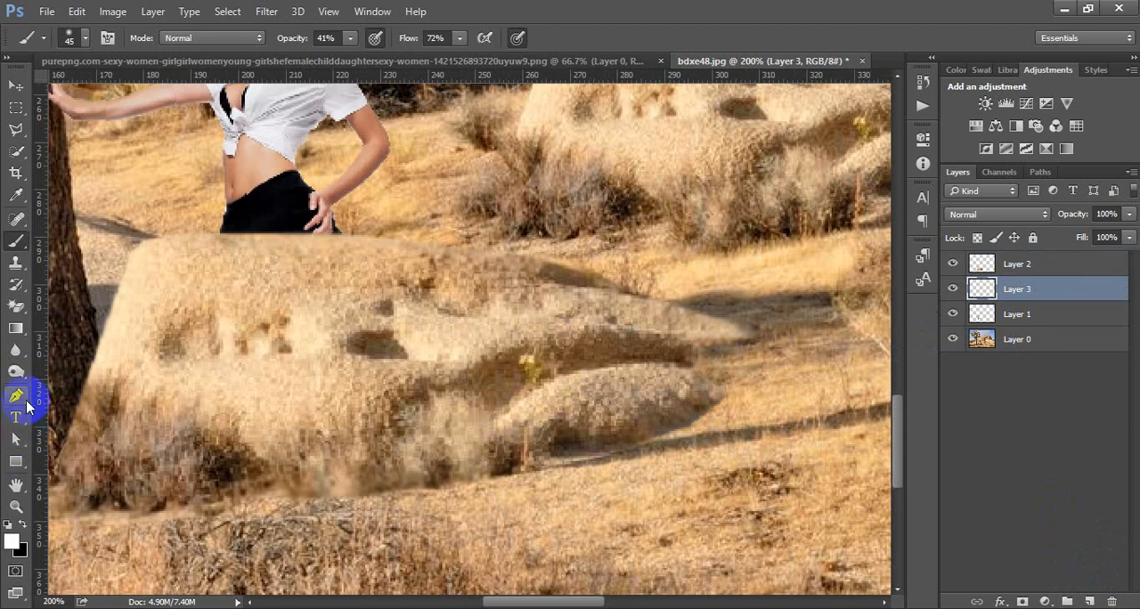
{"action": "key", "text": "d"}
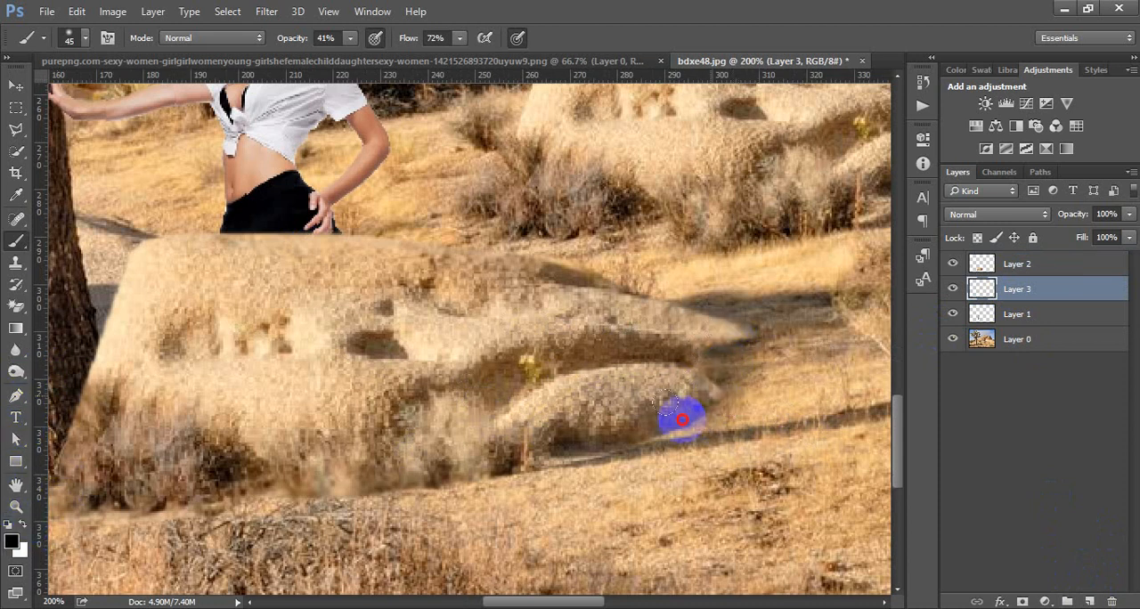
{"action": "mouse_move", "coordinate": [576, 437]}
{"action": "left_mouse_down"}
{"action": "mouse_move", "coordinate": [718, 393]}
{"action": "mouse_move", "coordinate": [737, 364]}
{"action": "mouse_move", "coordinate": [597, 424]}
{"action": "mouse_move", "coordinate": [368, 488]}
{"action": "mouse_move", "coordinate": [50, 497]}
{"action": "mouse_move", "coordinate": [349, 490]}
{"action": "mouse_move", "coordinate": [640, 443]}
{"action": "mouse_move", "coordinate": [506, 454]}
{"action": "mouse_move", "coordinate": [627, 442]}
{"action": "mouse_move", "coordinate": [758, 397]}
{"action": "mouse_move", "coordinate": [779, 343]}
{"action": "mouse_move", "coordinate": [748, 310]}
{"action": "mouse_move", "coordinate": [641, 291]}
{"action": "mouse_move", "coordinate": [723, 320]}
{"action": "mouse_move", "coordinate": [771, 365]}
{"action": "mouse_move", "coordinate": [712, 411]}
{"action": "mouse_move", "coordinate": [647, 424]}
{"action": "left_mouse_up"}
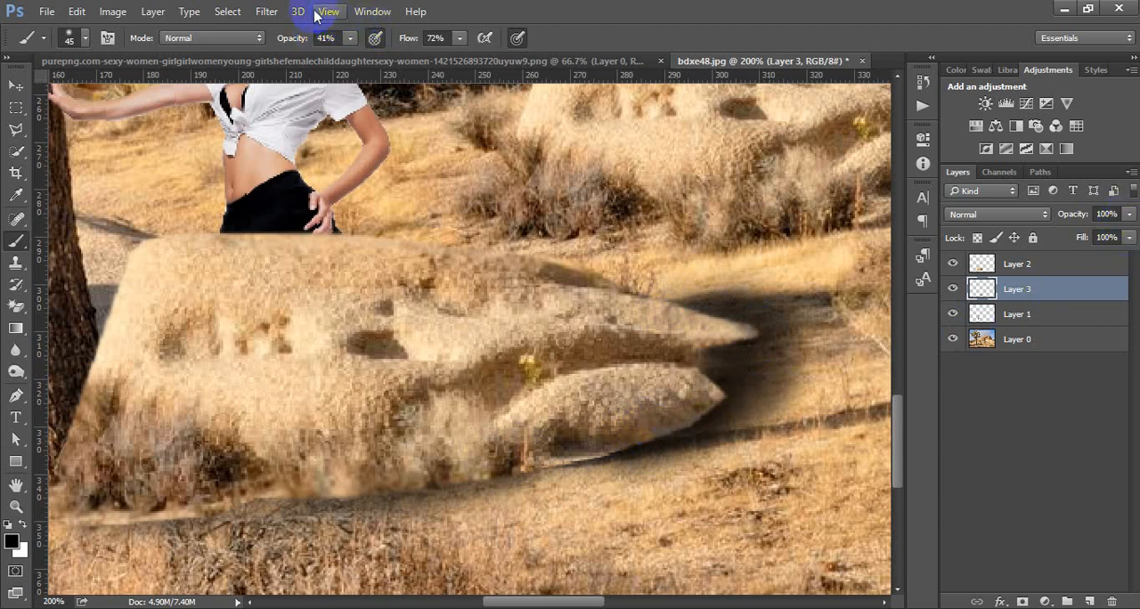
Step: Soften the painted boulder shadow with a Gaussian Blur
{"action": "left_click", "coordinate": [267, 11]}
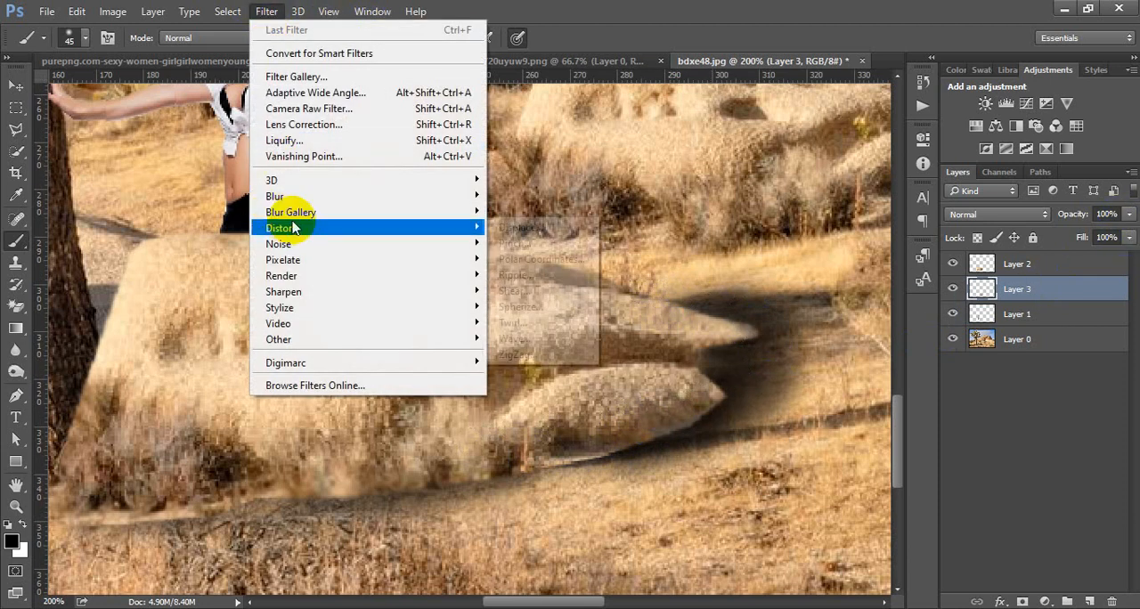
{"action": "mouse_move", "coordinate": [428, 196]}
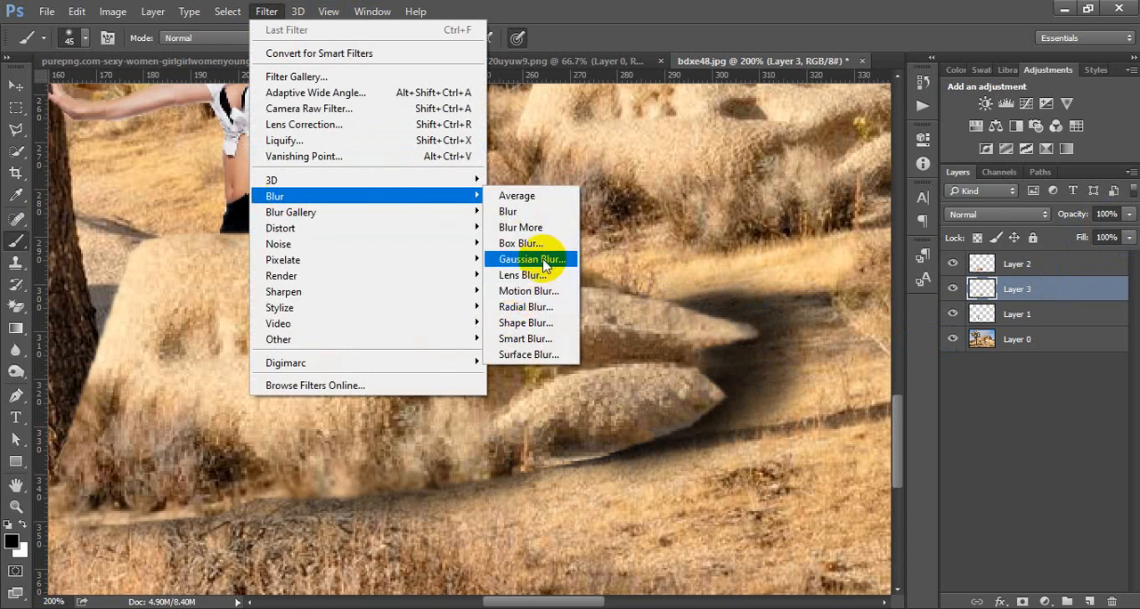
{"action": "left_click", "coordinate": [532, 259]}
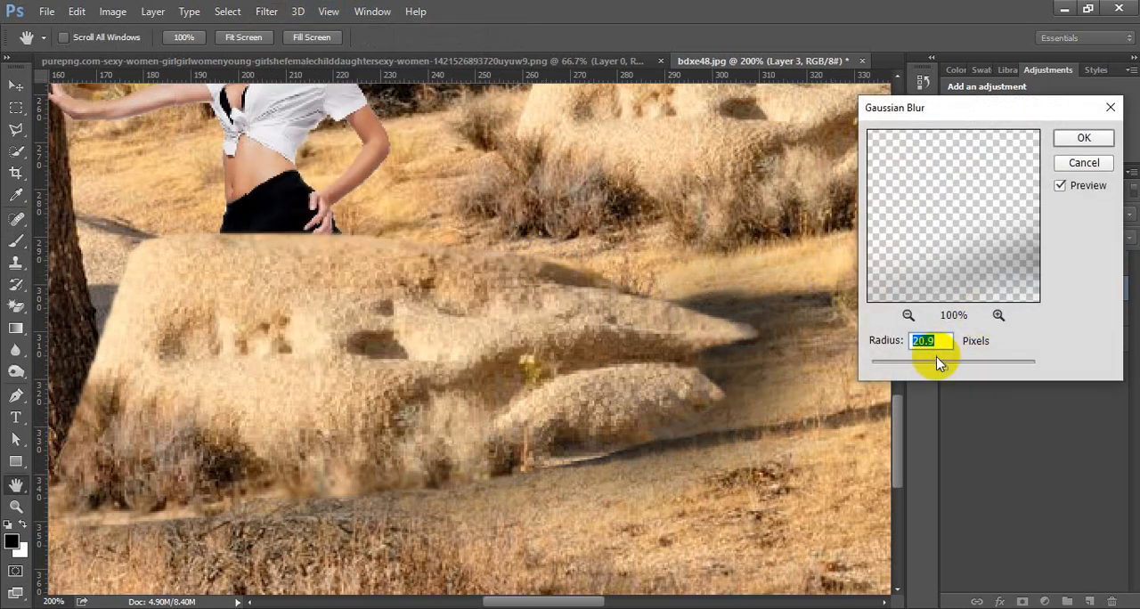
{"action": "mouse_move", "coordinate": [943, 365]}
{"action": "left_mouse_down"}
{"action": "mouse_move", "coordinate": [900, 369]}
{"action": "mouse_move", "coordinate": [912, 366]}
{"action": "left_mouse_up"}
{"action": "left_click", "coordinate": [1086, 140]}
{"action": "key", "text": "b"}
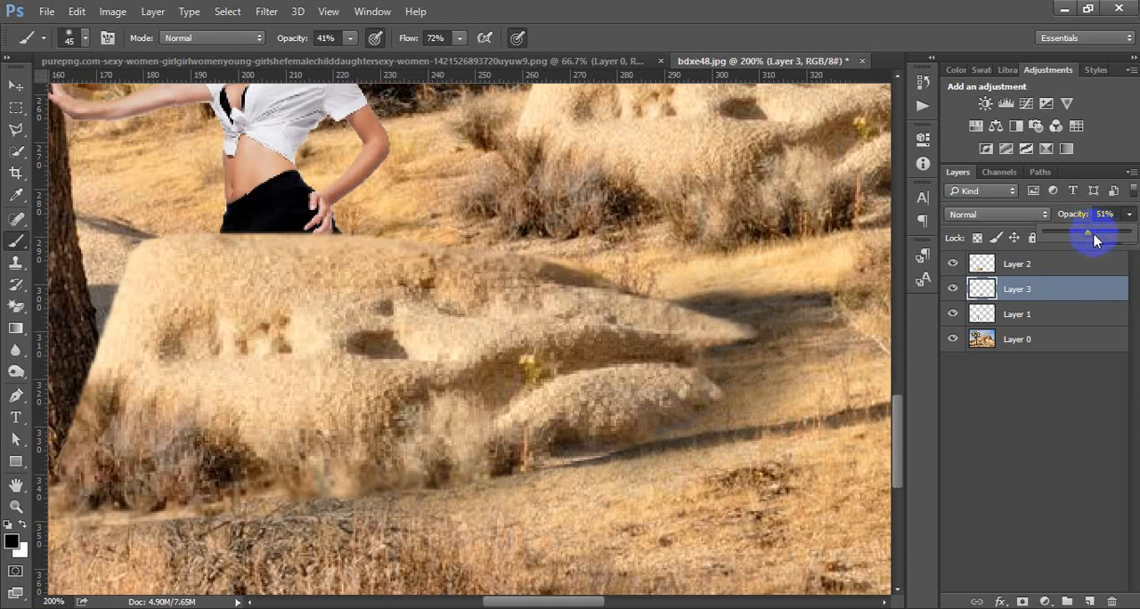
Step: Set the shadow layer's opacity to 55%
{"action": "left_click", "coordinate": [1089, 235]}
{"action": "left_click_drag", "start_coordinate": [1080, 237], "coordinate": [1078, 237]}
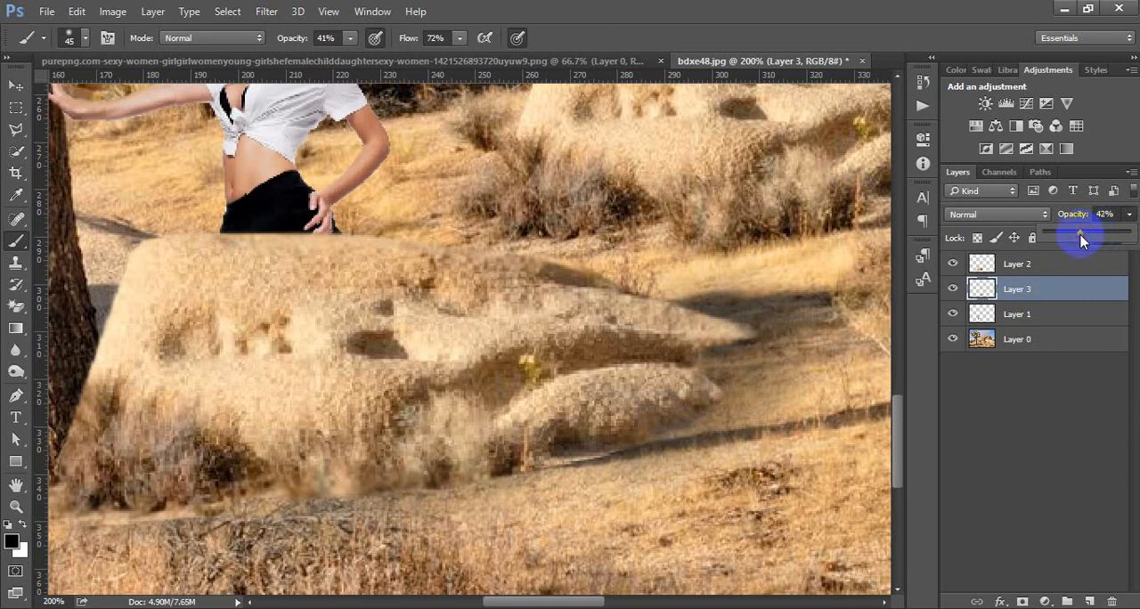
{"action": "left_click", "coordinate": [1131, 216]}
{"action": "left_click", "coordinate": [20, 84]}
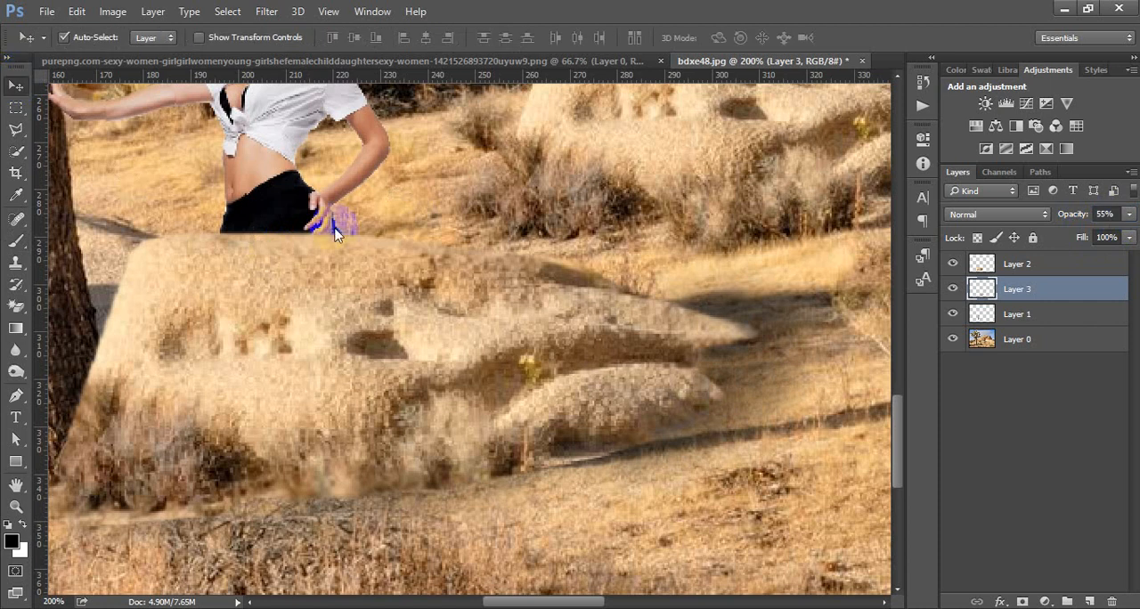
Step: Add a Brightness/Contrast adjustment clipped to the woman's layer and set its brightness to -17
{"action": "scroll", "coordinate": [588, 313], "scroll_direction": "down", "scroll_amount": 1}
{"action": "scroll", "coordinate": [588, 313], "scroll_direction": "up", "scroll_amount": 1}
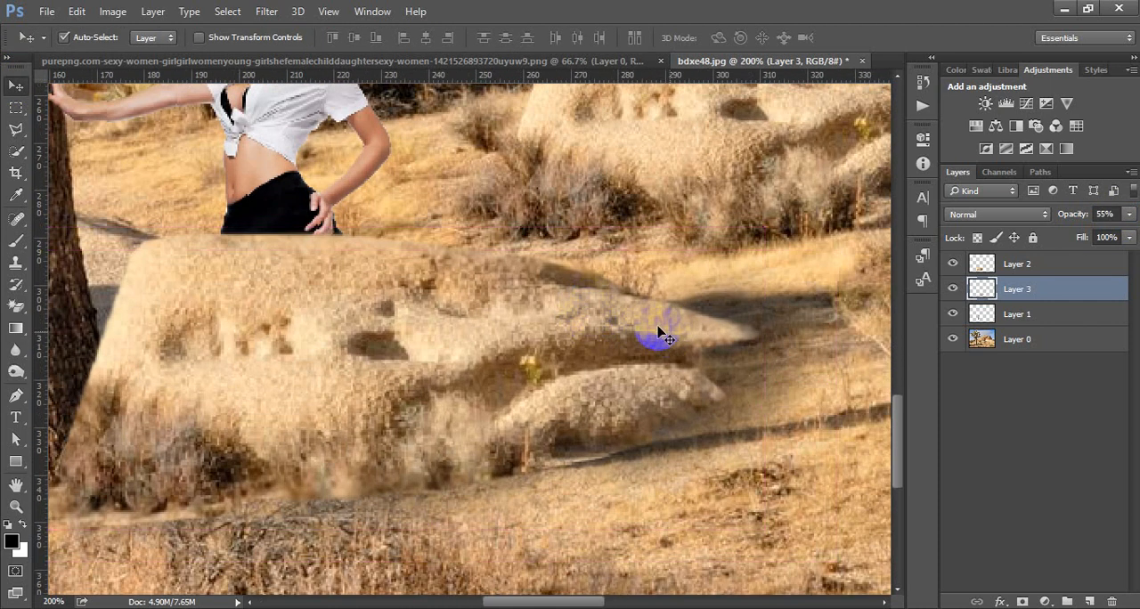
{"action": "scroll", "coordinate": [512, 334], "scroll_direction": "down", "scroll_amount": 1}
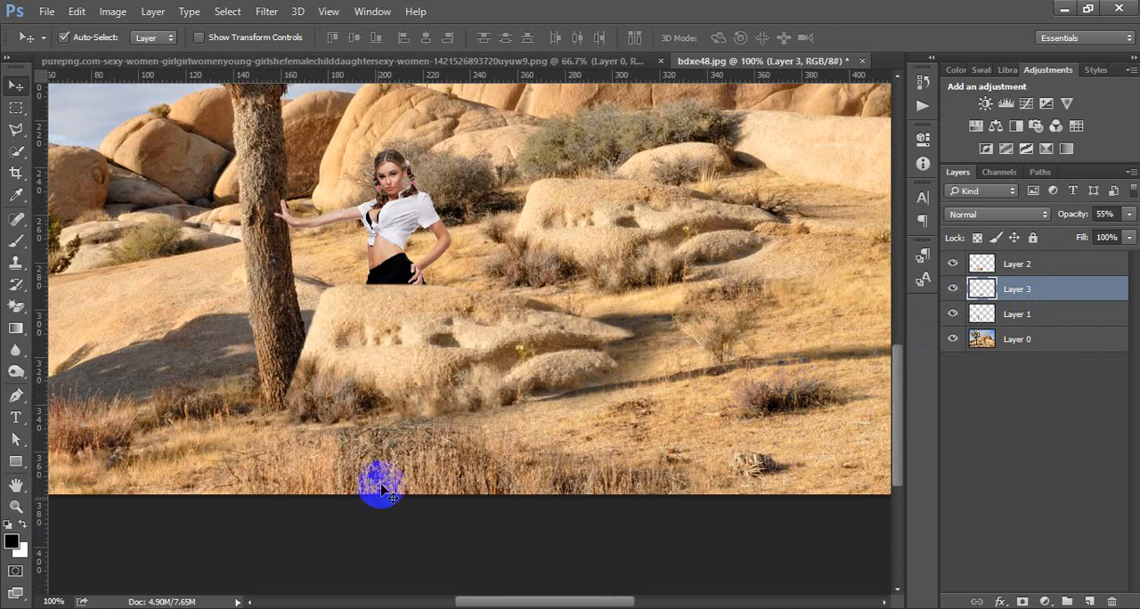
{"action": "scroll", "coordinate": [377, 434], "scroll_direction": "up", "scroll_amount": 3}
{"action": "scroll", "coordinate": [349, 425], "scroll_direction": "up", "scroll_amount": 2}
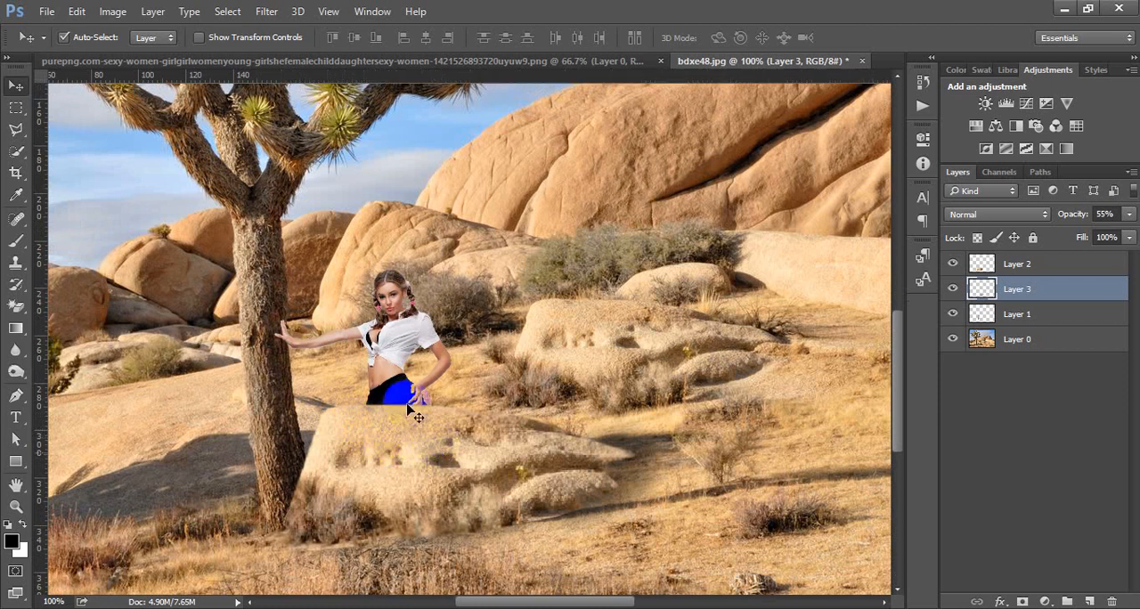
{"action": "left_click", "coordinate": [402, 340]}
{"action": "left_click_drag", "start_coordinate": [402, 338], "coordinate": [702, 348]}
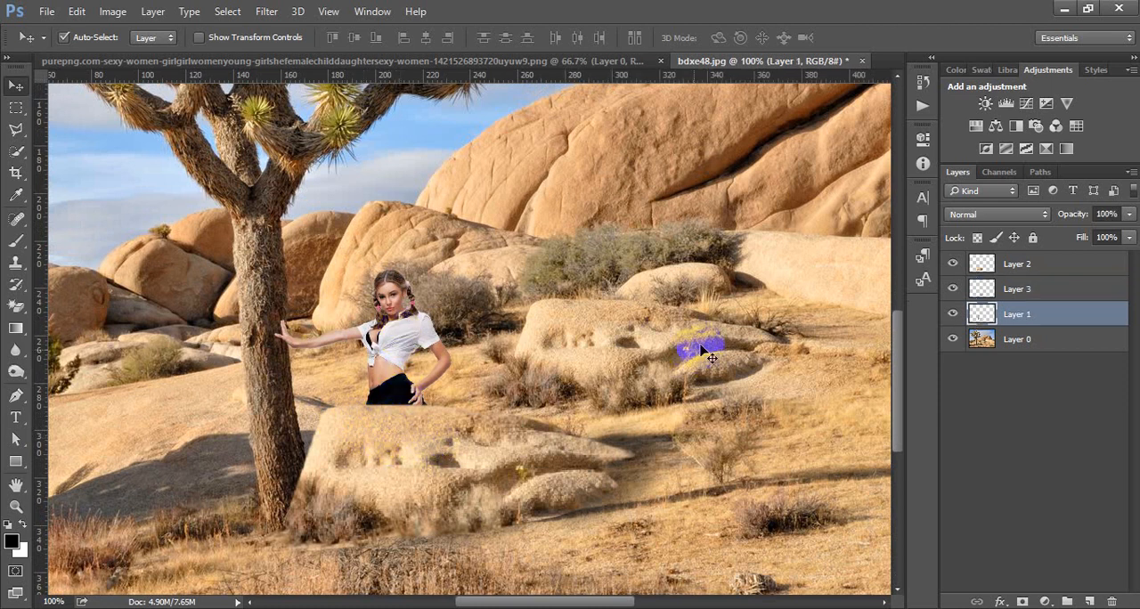
{"action": "left_click", "coordinate": [985, 107]}
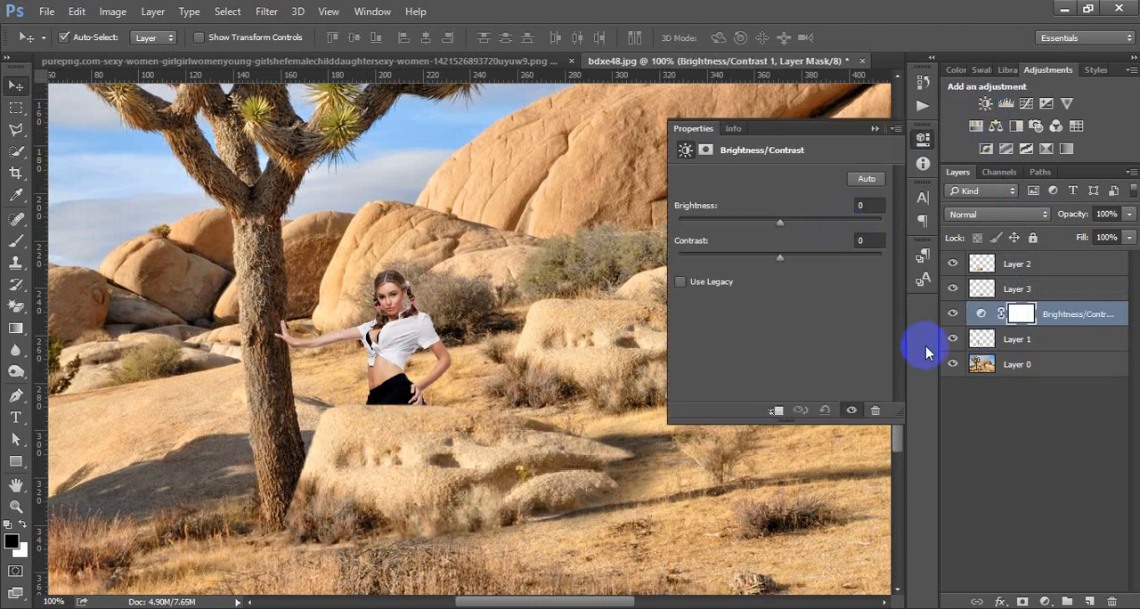
{"action": "left_click", "coordinate": [775, 410]}
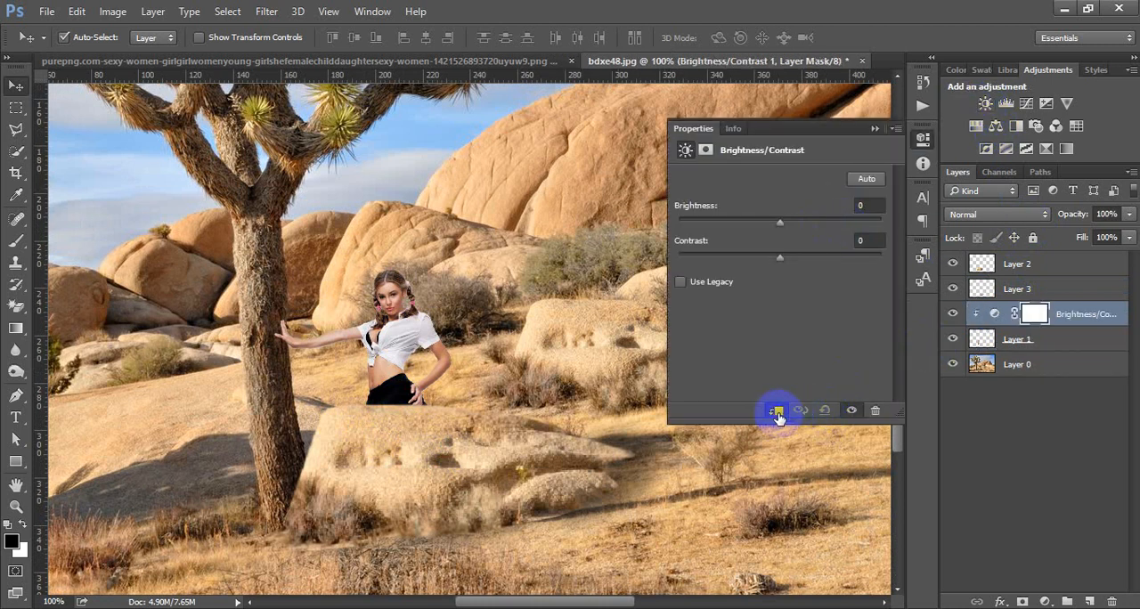
{"action": "left_click_drag", "start_coordinate": [778, 222], "coordinate": [769, 222]}
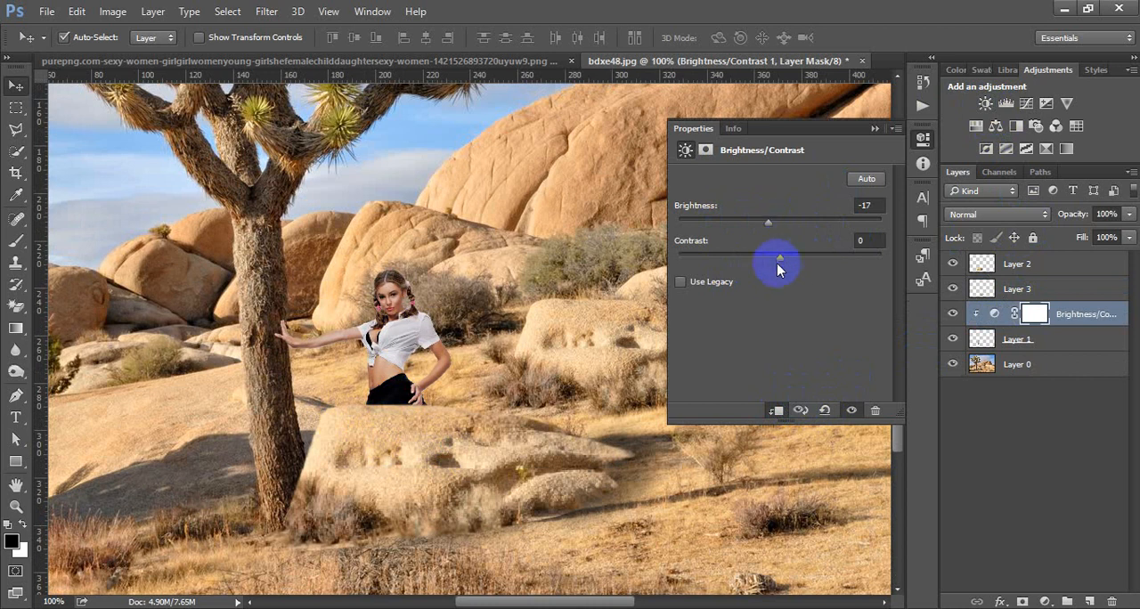
Step: Set the woman's Brightness/Contrast adjustment to contrast 72 and brightness -26
{"action": "mouse_move", "coordinate": [810, 262]}
{"action": "left_mouse_down"}
{"action": "mouse_move", "coordinate": [743, 260]}
{"action": "mouse_move", "coordinate": [793, 258]}
{"action": "mouse_move", "coordinate": [835, 279]}
{"action": "mouse_move", "coordinate": [824, 264]}
{"action": "left_mouse_up"}
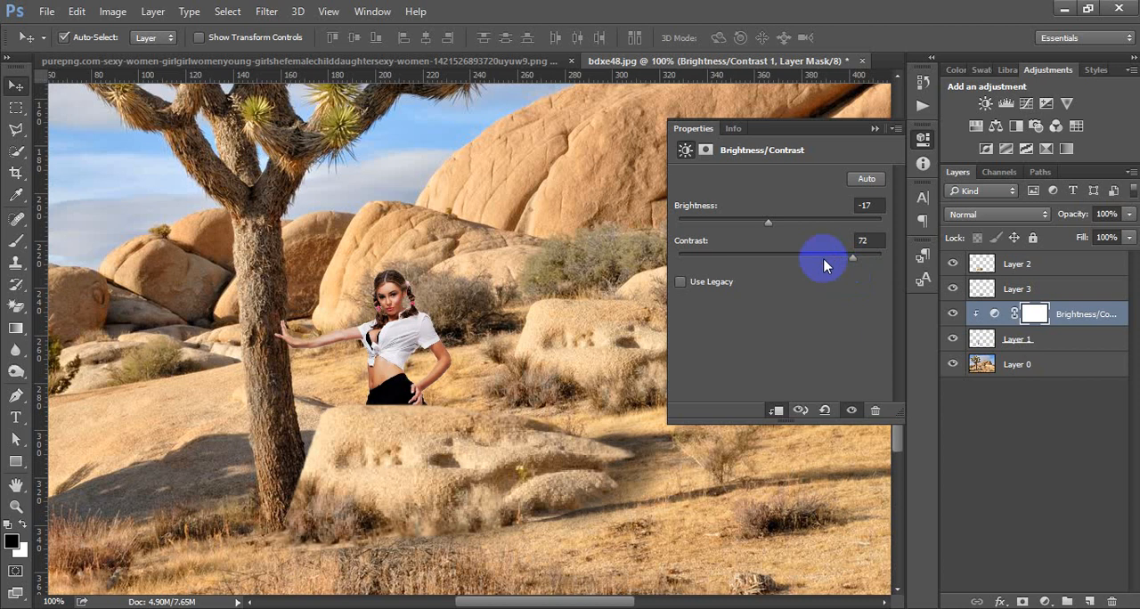
{"action": "mouse_move", "coordinate": [768, 230]}
{"action": "left_mouse_down"}
{"action": "mouse_move", "coordinate": [789, 231]}
{"action": "mouse_move", "coordinate": [771, 231]}
{"action": "left_mouse_up"}
{"action": "left_click", "coordinate": [924, 141]}
{"action": "left_click", "coordinate": [527, 264], "text": "alt"}
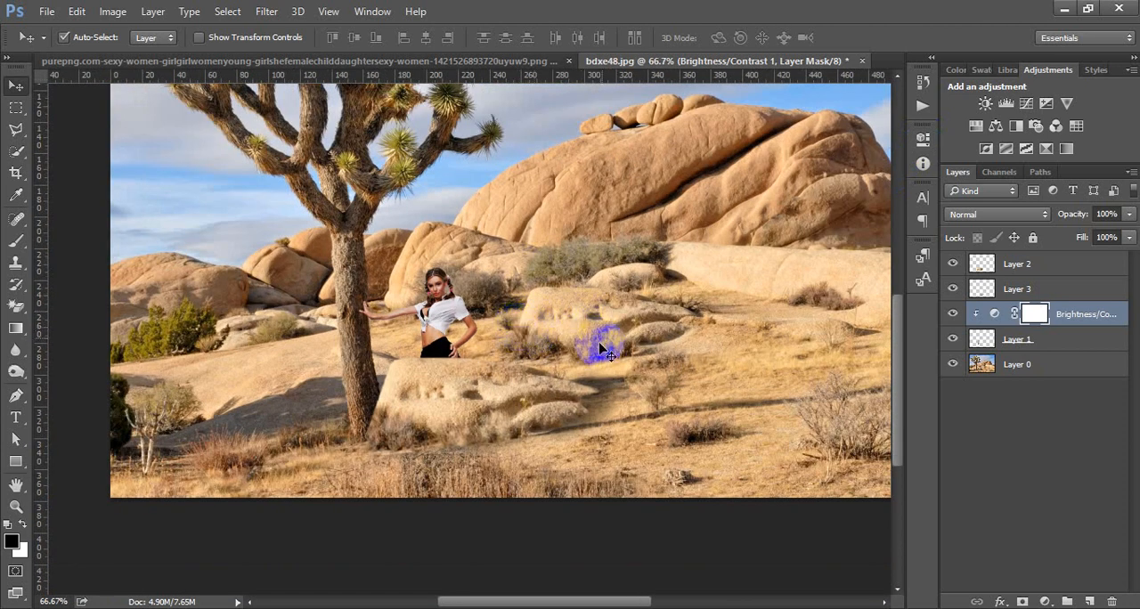
Step: Close the woman's source PNG document, keeping the bdxe48.jpg composite open
{"action": "scroll", "coordinate": [602, 350], "scroll_direction": "up", "scroll_amount": 2}
{"action": "left_click_drag", "start_coordinate": [602, 348], "coordinate": [516, 69]}
{"action": "left_click", "coordinate": [517, 62]}
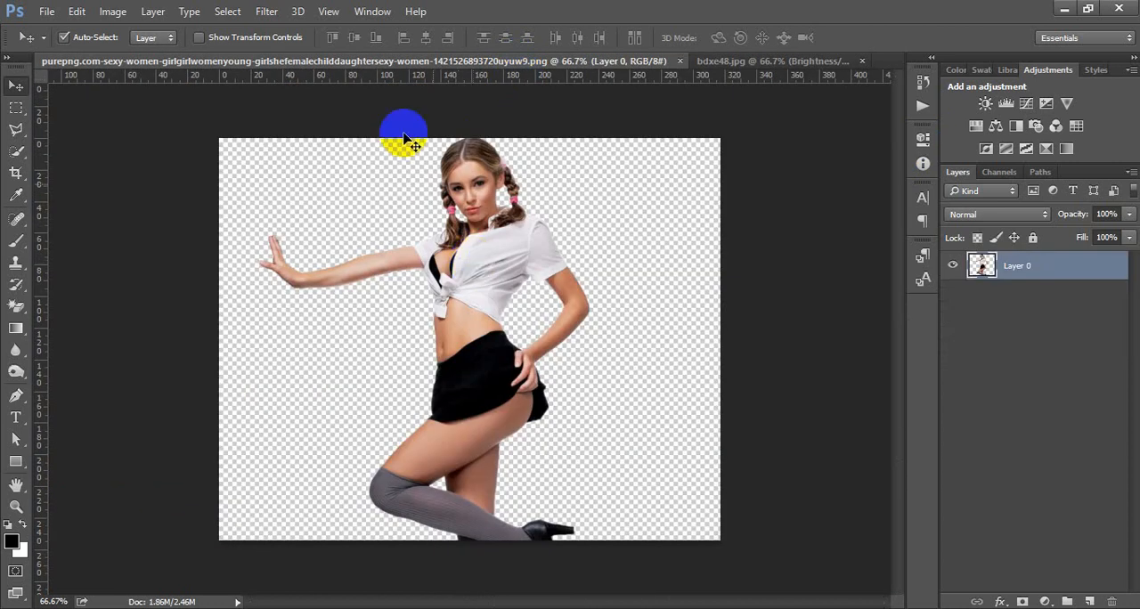
{"action": "left_click", "coordinate": [681, 62]}
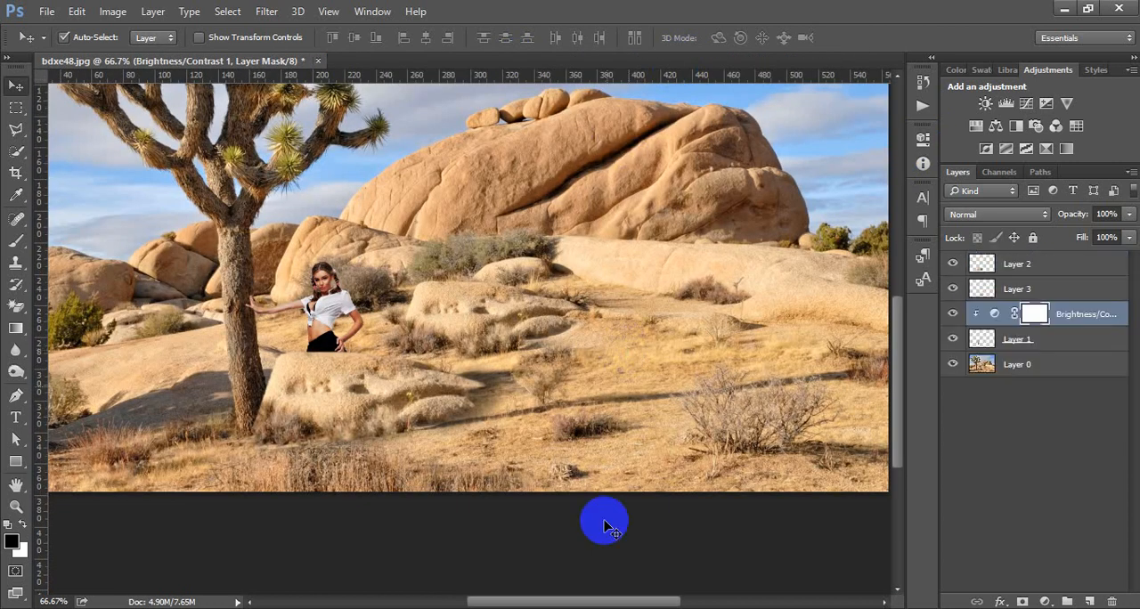
{"action": "left_click", "coordinate": [1137, 608]}
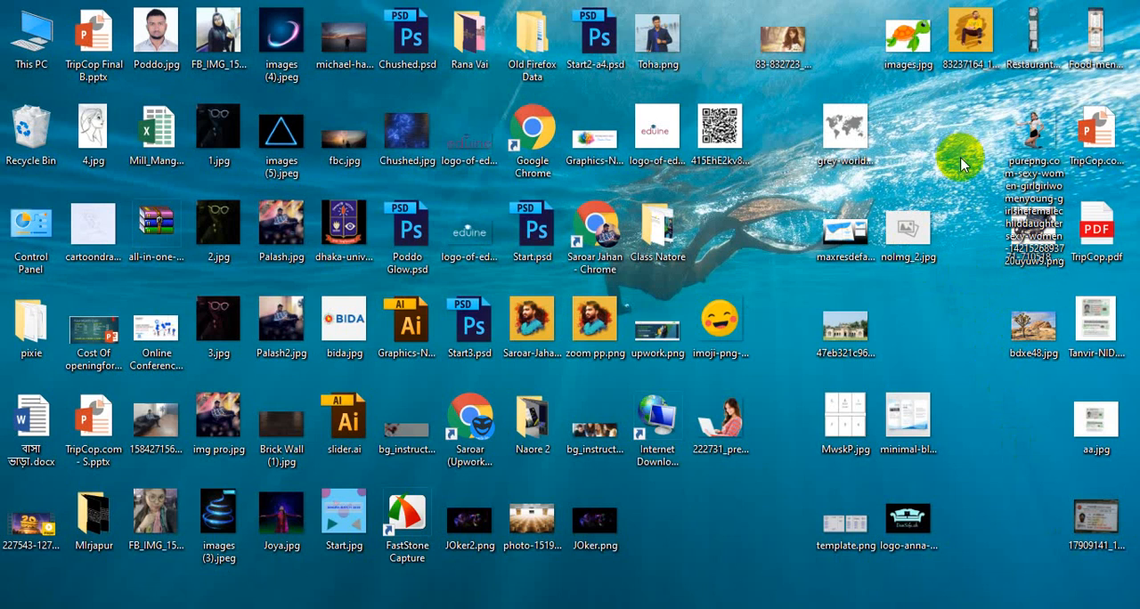
{"action": "left_click_drag", "start_coordinate": [1026, 127], "coordinate": [963, 129]}
{"action": "left_click", "coordinate": [964, 127]}
{"action": "right_click", "coordinate": [907, 126]}
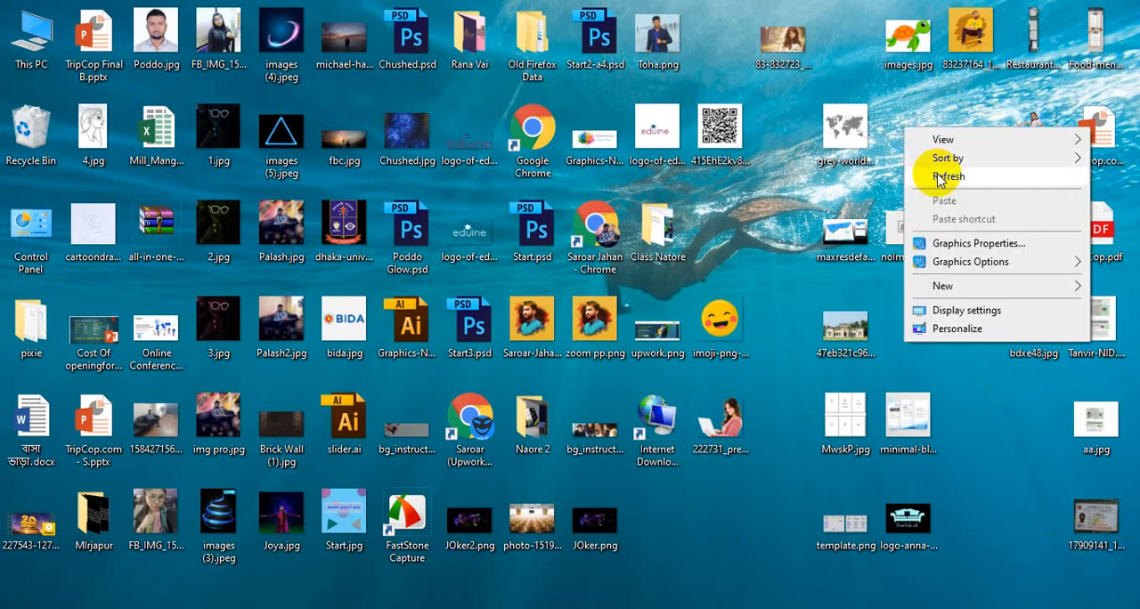
{"action": "left_click", "coordinate": [941, 177]}
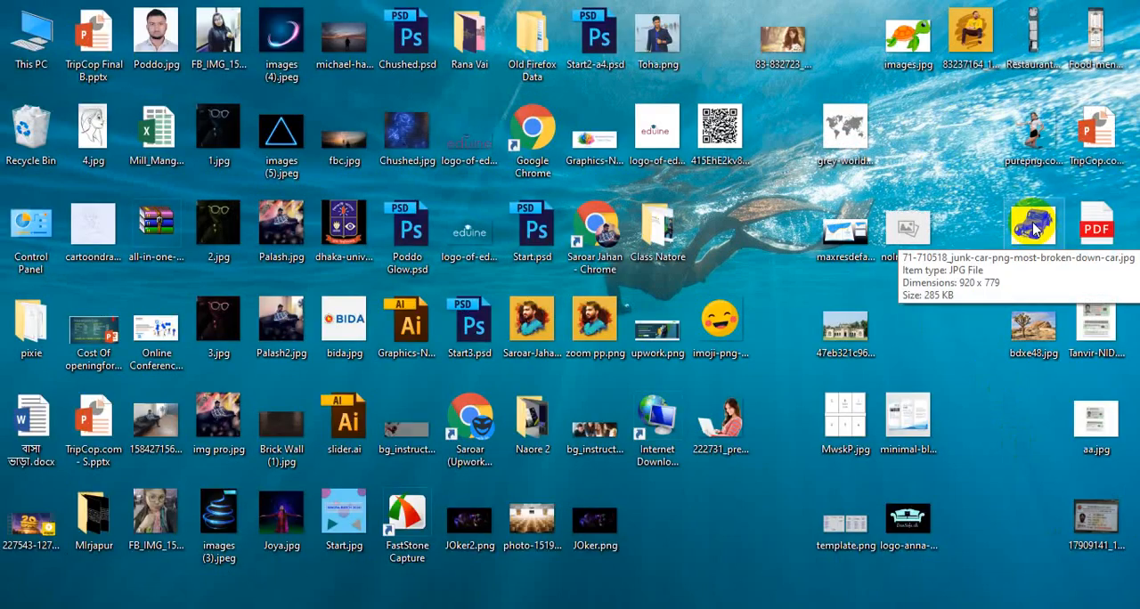
{"action": "left_click_drag", "start_coordinate": [1042, 230], "coordinate": [612, 294]}
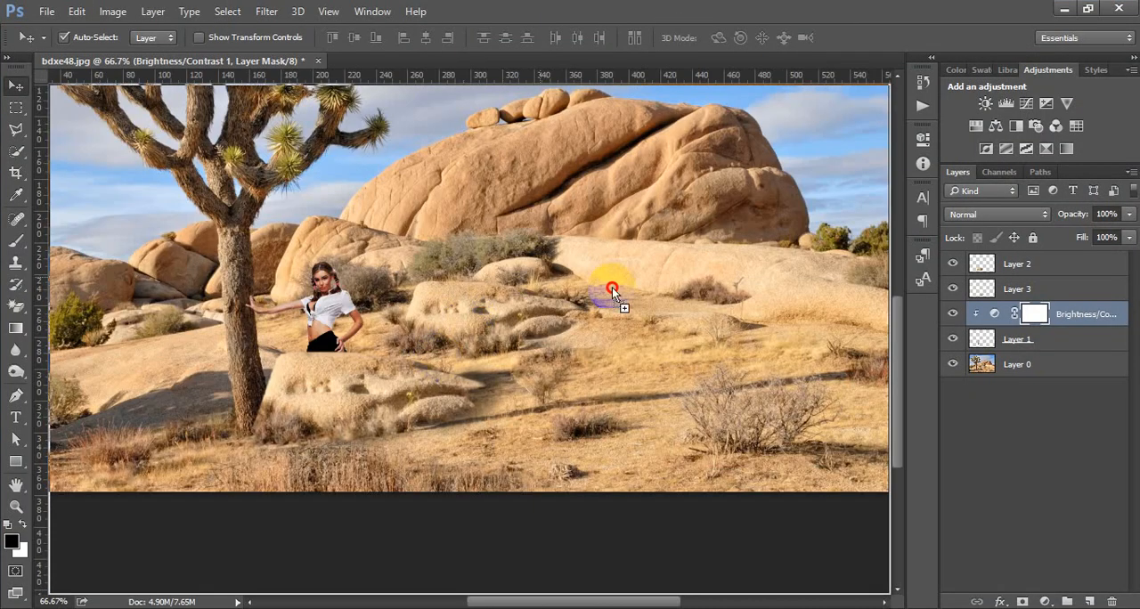
{"action": "left_click_drag", "start_coordinate": [664, 345], "coordinate": [661, 339]}
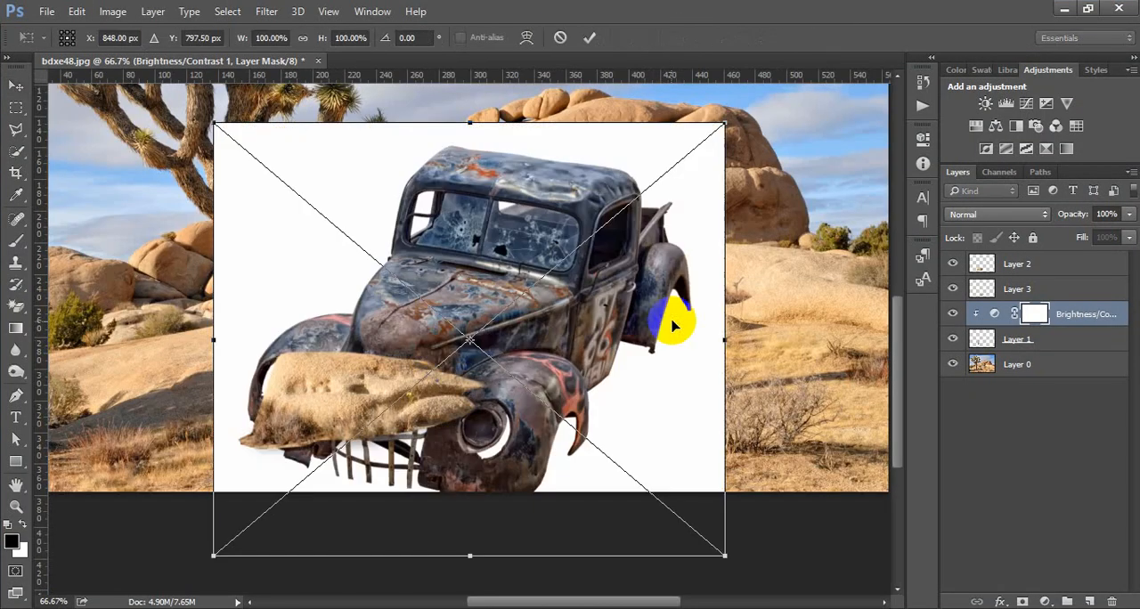
{"action": "key", "text": "Escape"}
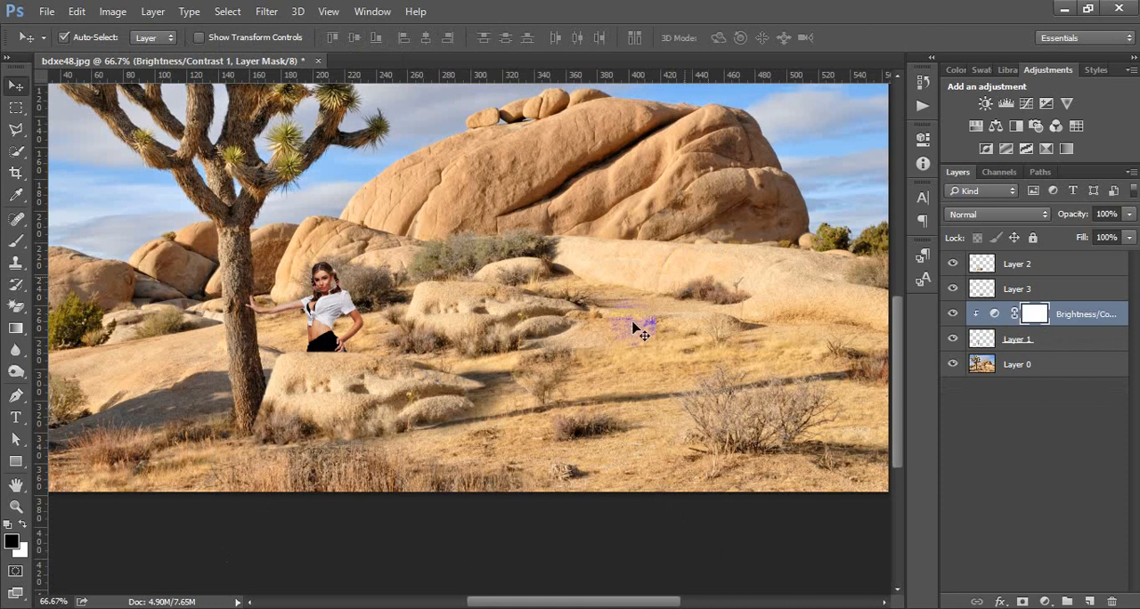
Step: Open the 71-710518 junk car JPG from the desktop as its own document and unlock its background layer
{"action": "left_click", "coordinate": [280, 605]}
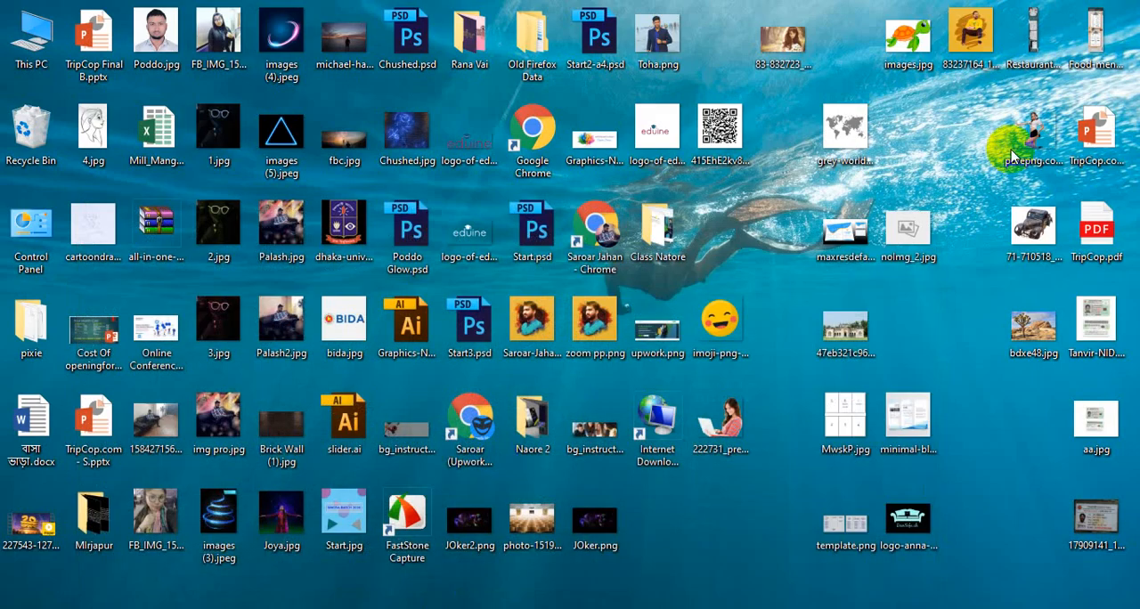
{"action": "left_click_drag", "start_coordinate": [1033, 227], "coordinate": [457, 59]}
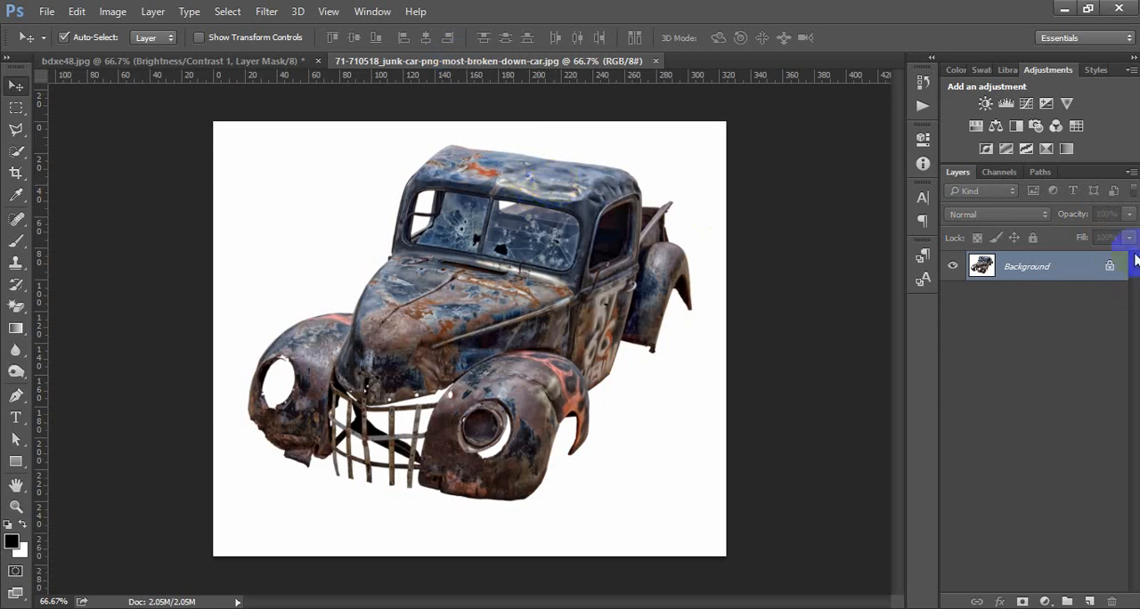
{"action": "left_click", "coordinate": [1112, 268]}
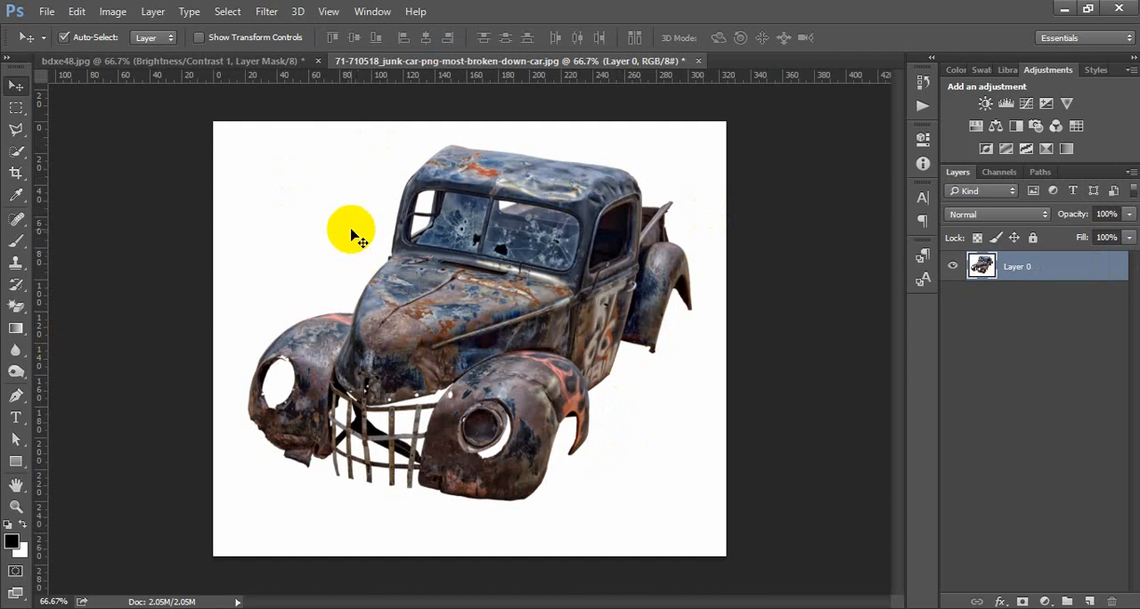
Step: Select the junk car's white background with Color Range at fuzziness 153, delete it and deselect
{"action": "left_click", "coordinate": [238, 12]}
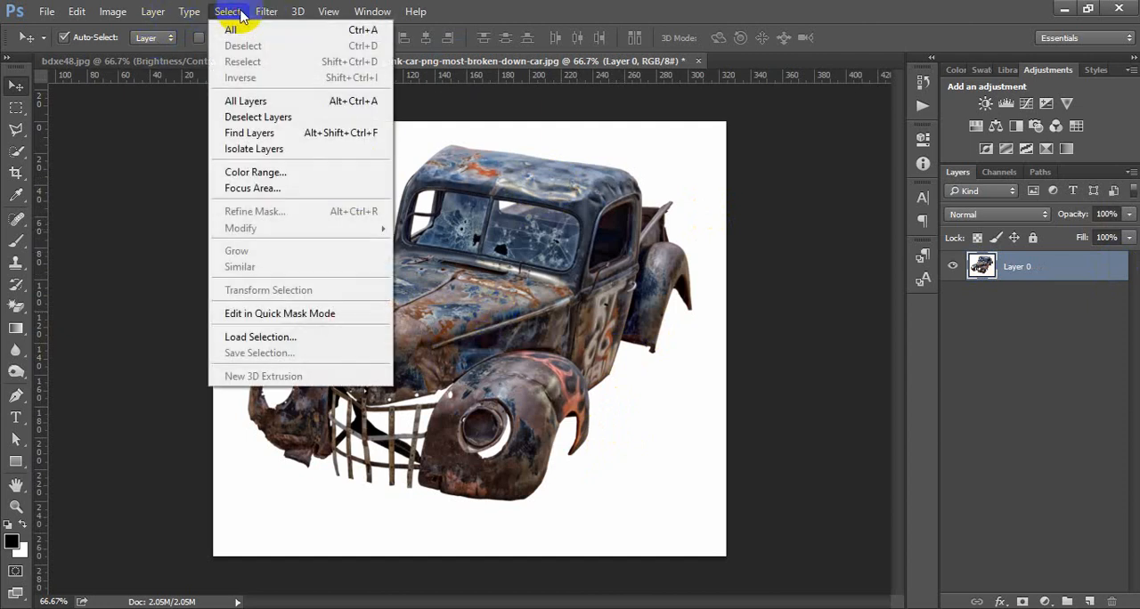
{"action": "left_click", "coordinate": [260, 172]}
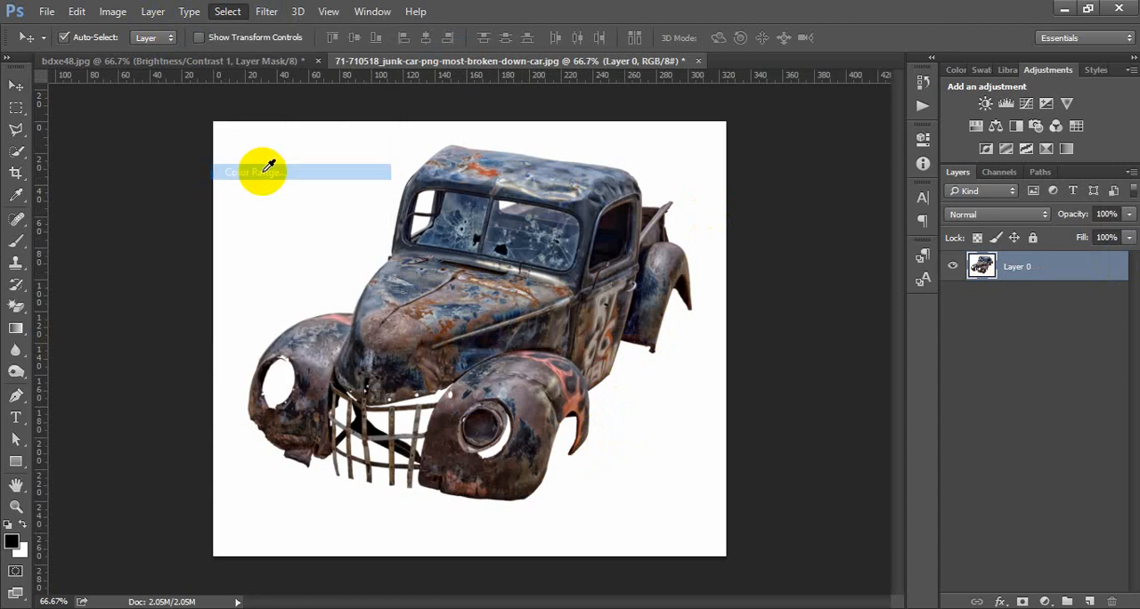
{"action": "left_click", "coordinate": [332, 169]}
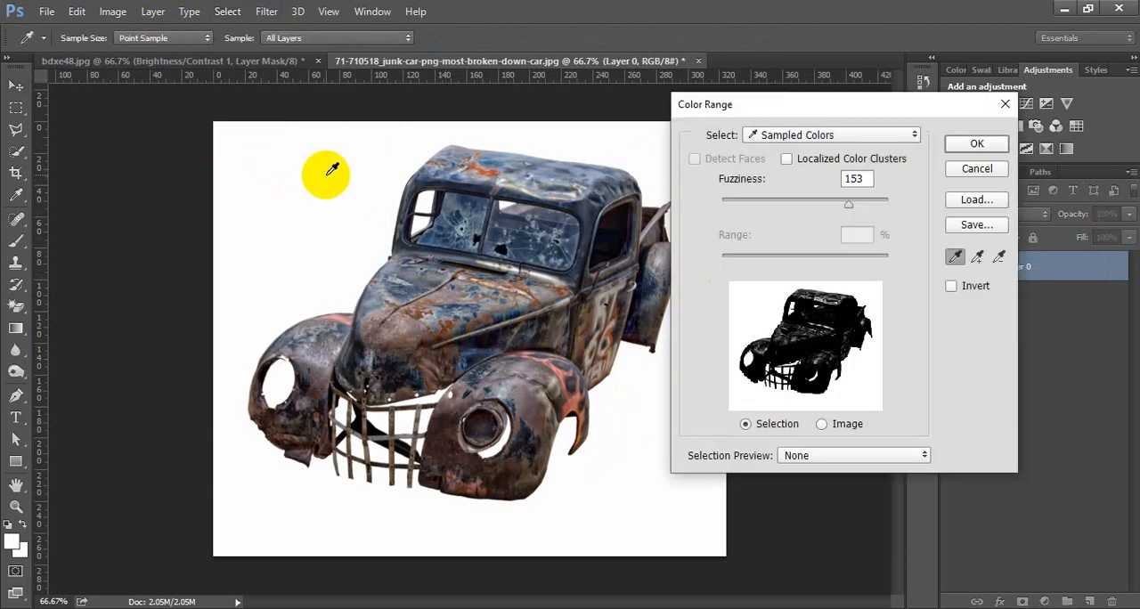
{"action": "left_click", "coordinate": [336, 178]}
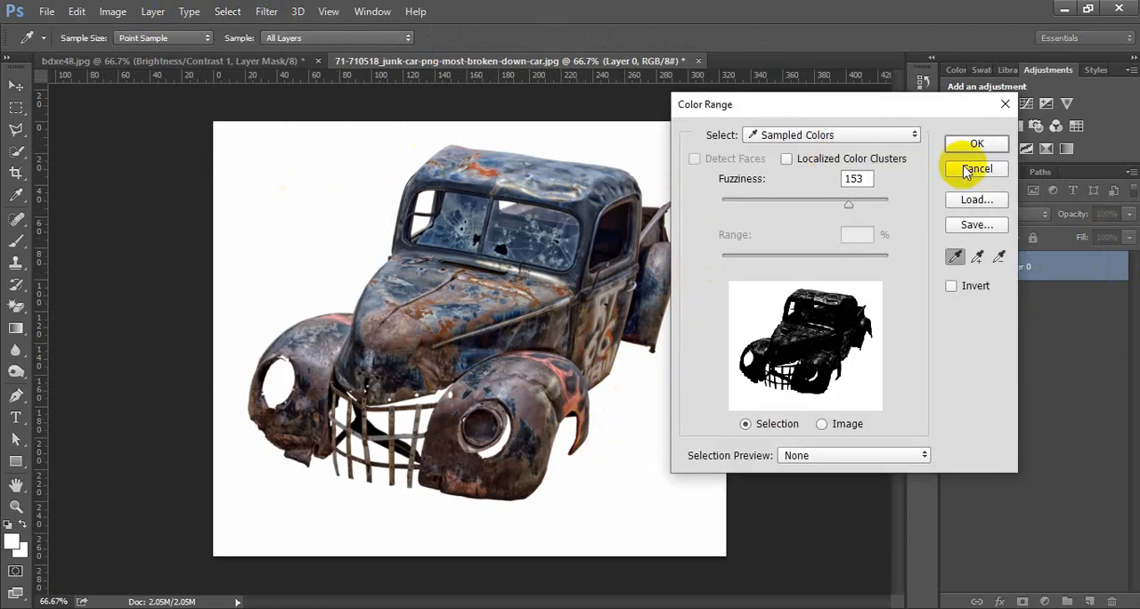
{"action": "left_click", "coordinate": [977, 144]}
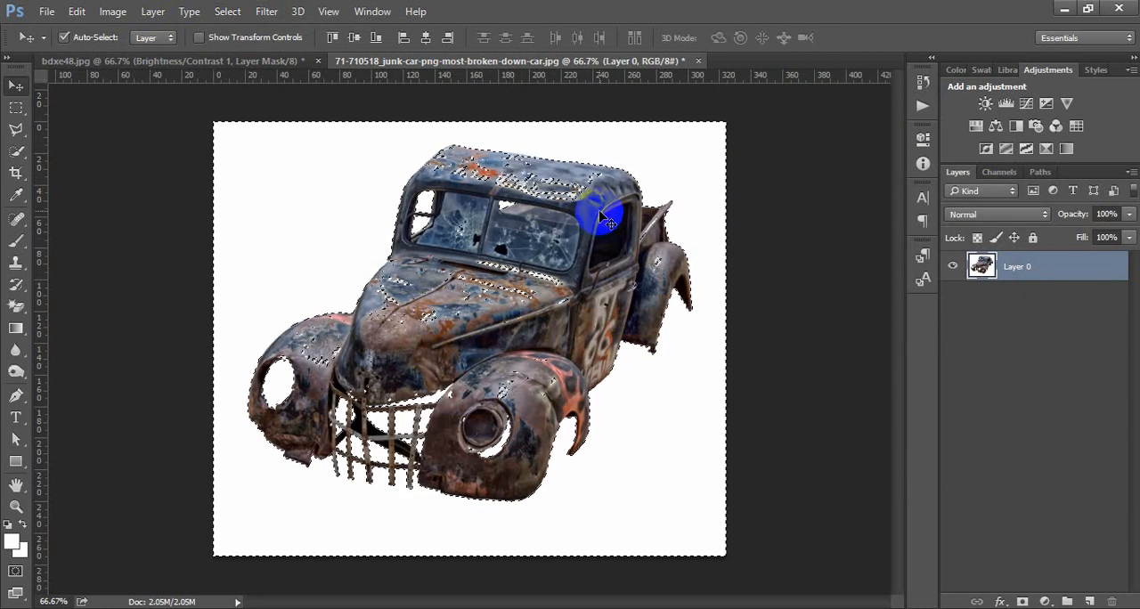
{"action": "key", "text": "Delete"}
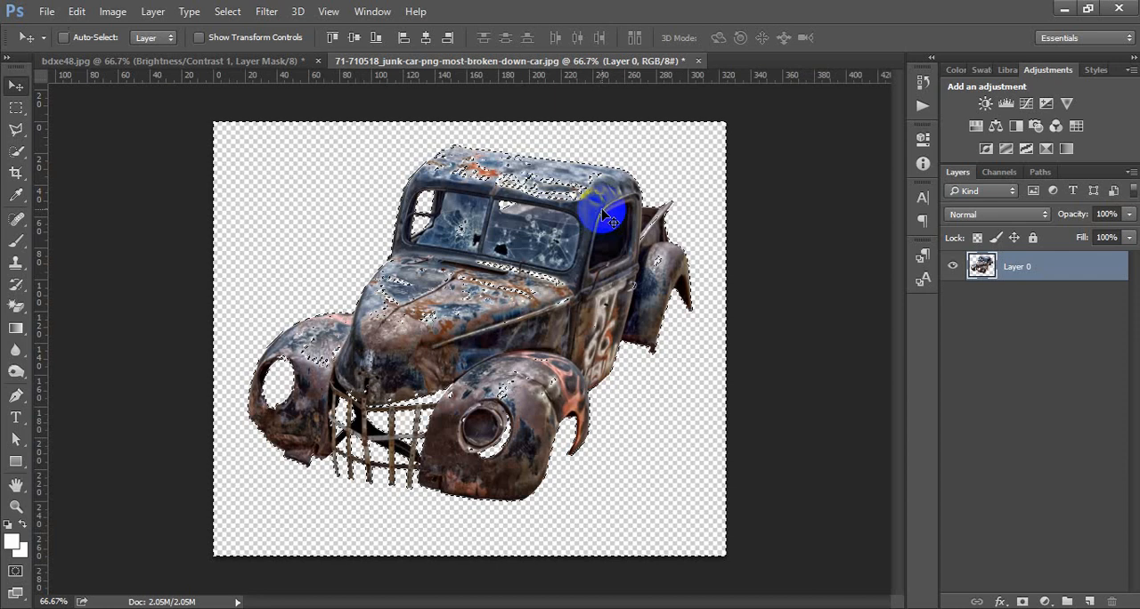
{"action": "key", "text": "ctrl+d"}
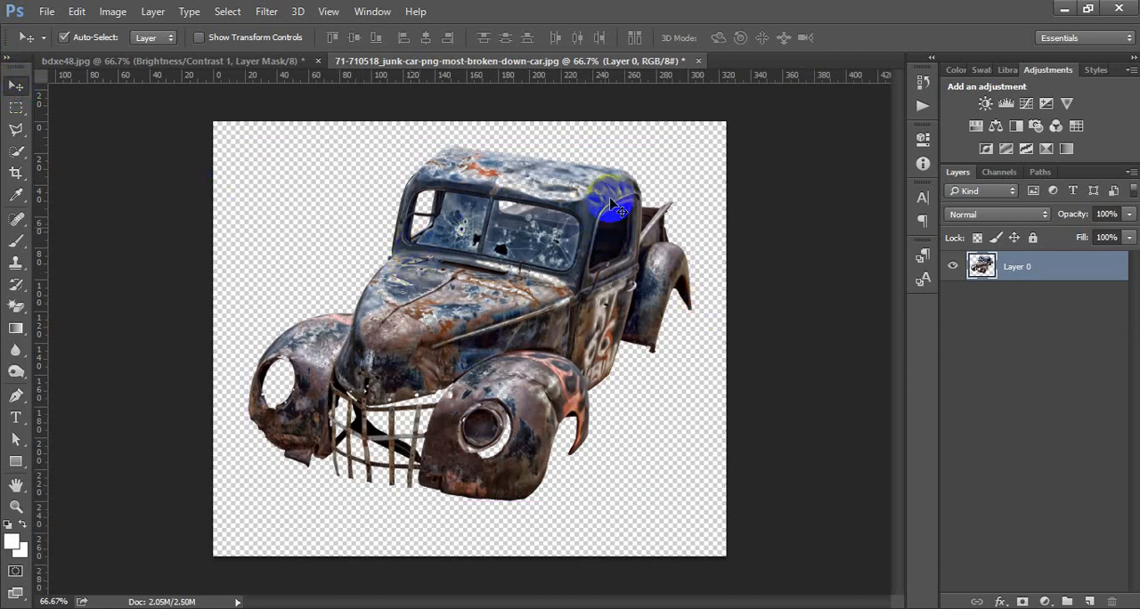
Step: Bring the junk car cutout into bdxe48.jpg, scale it to about 48% and place it on the sand right of the copied boulder
{"action": "left_click_drag", "start_coordinate": [611, 204], "coordinate": [692, 242]}
{"action": "key", "text": "ctrl+t"}
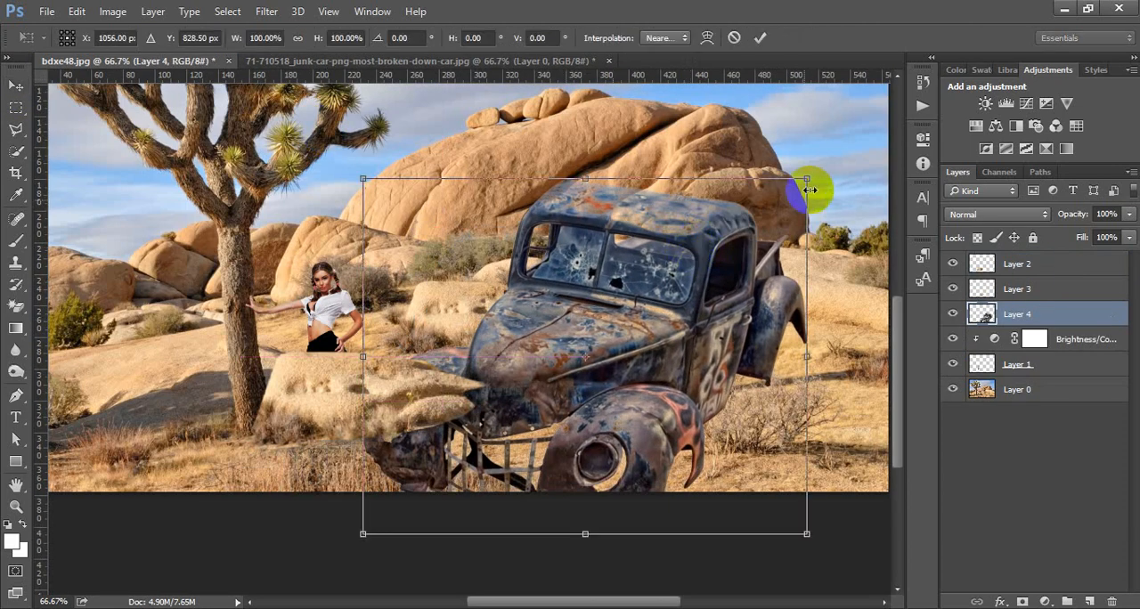
{"action": "left_click_drag", "start_coordinate": [808, 178], "coordinate": [730, 275]}
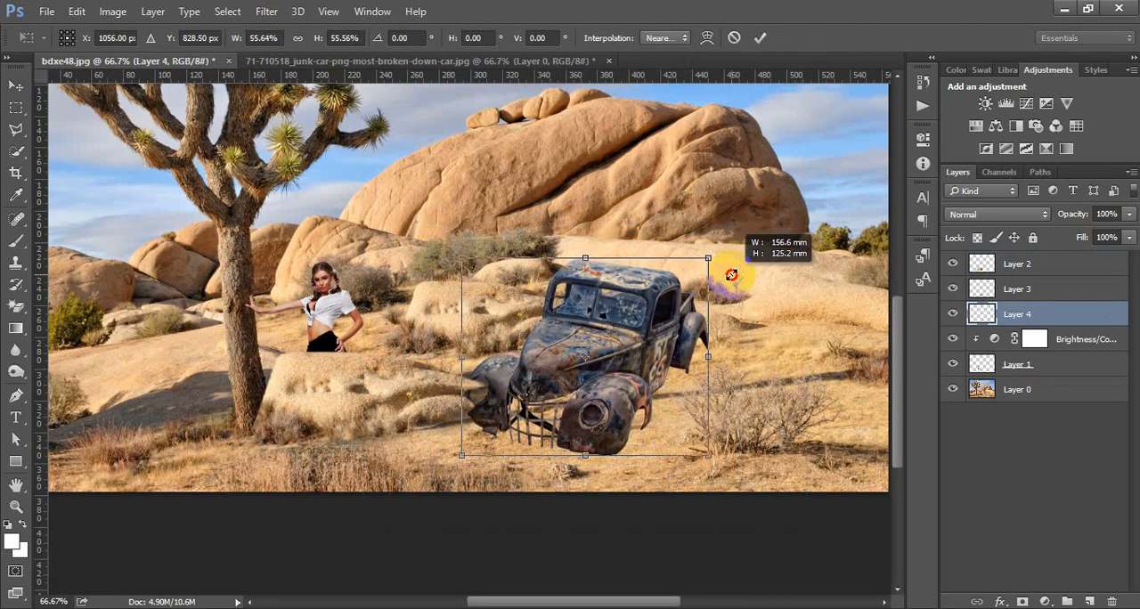
{"action": "left_click_drag", "start_coordinate": [650, 301], "coordinate": [701, 320]}
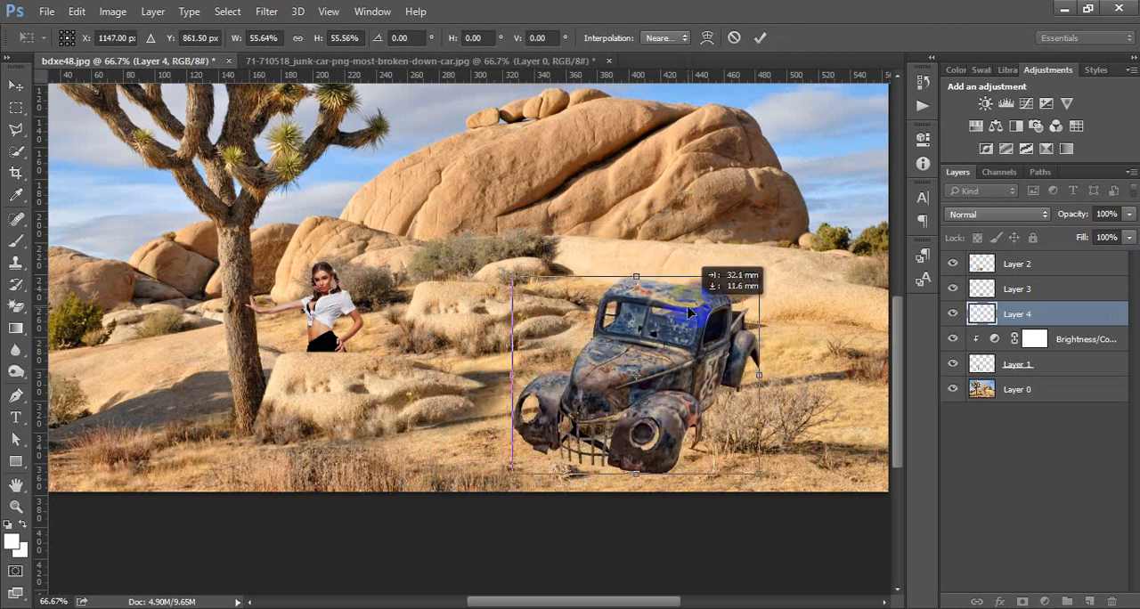
{"action": "left_click_drag", "start_coordinate": [757, 276], "coordinate": [739, 284]}
{"action": "left_click_drag", "start_coordinate": [686, 335], "coordinate": [632, 341]}
{"action": "left_click", "coordinate": [16, 89]}
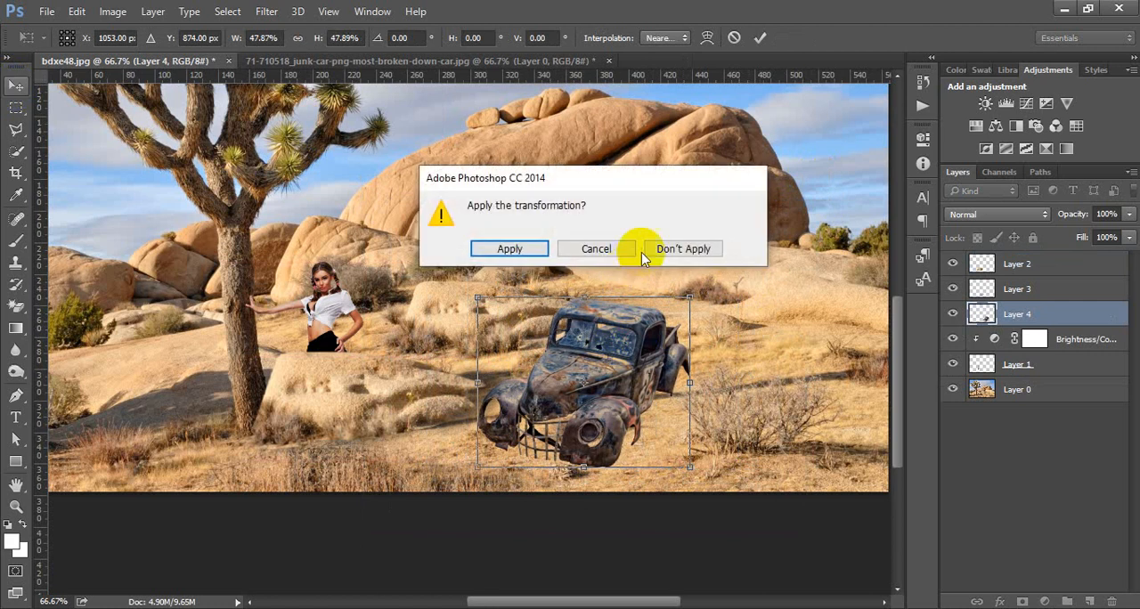
{"action": "left_click", "coordinate": [509, 246]}
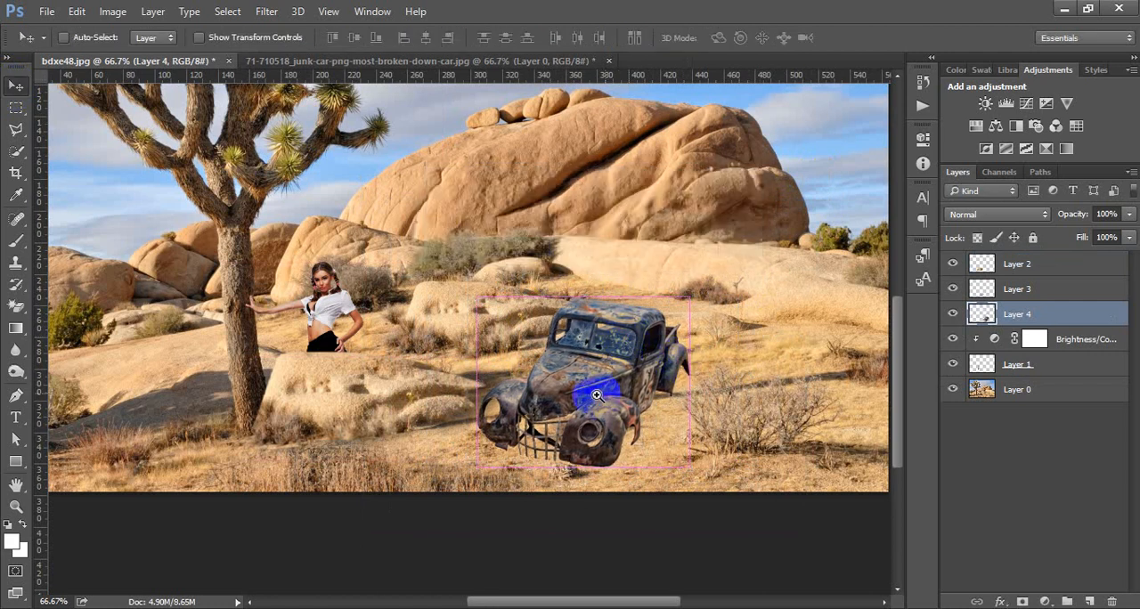
Step: Add a new layer directly beneath the junk car layer and choose a near-black foreground color for the brush
{"action": "left_click_drag", "start_coordinate": [602, 398], "coordinate": [632, 325]}
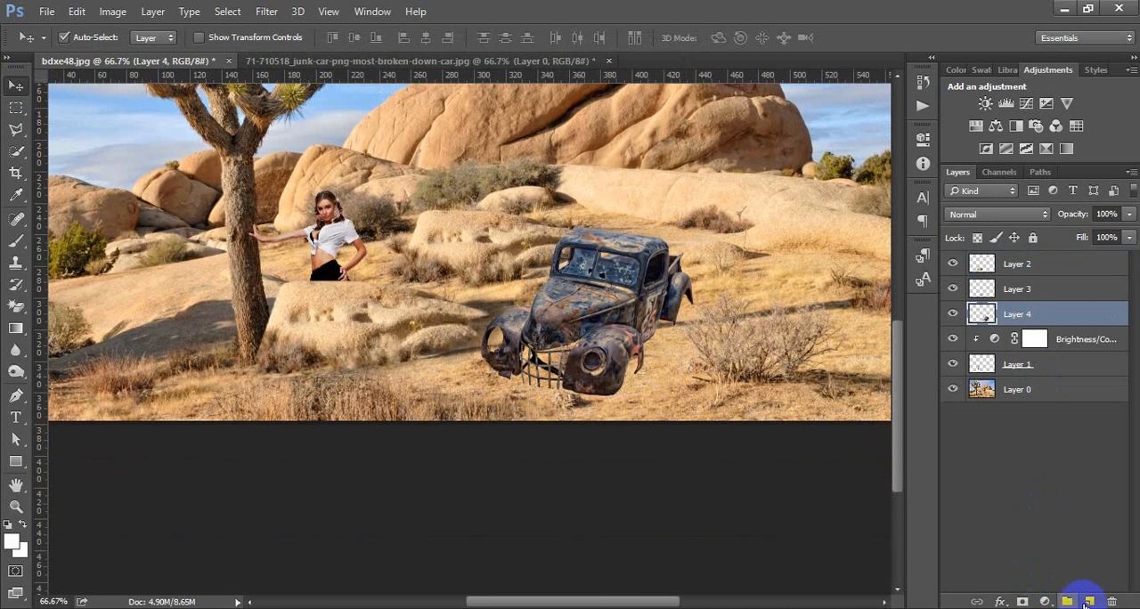
{"action": "left_click", "coordinate": [1089, 602]}
{"action": "left_click_drag", "start_coordinate": [1043, 304], "coordinate": [1027, 343]}
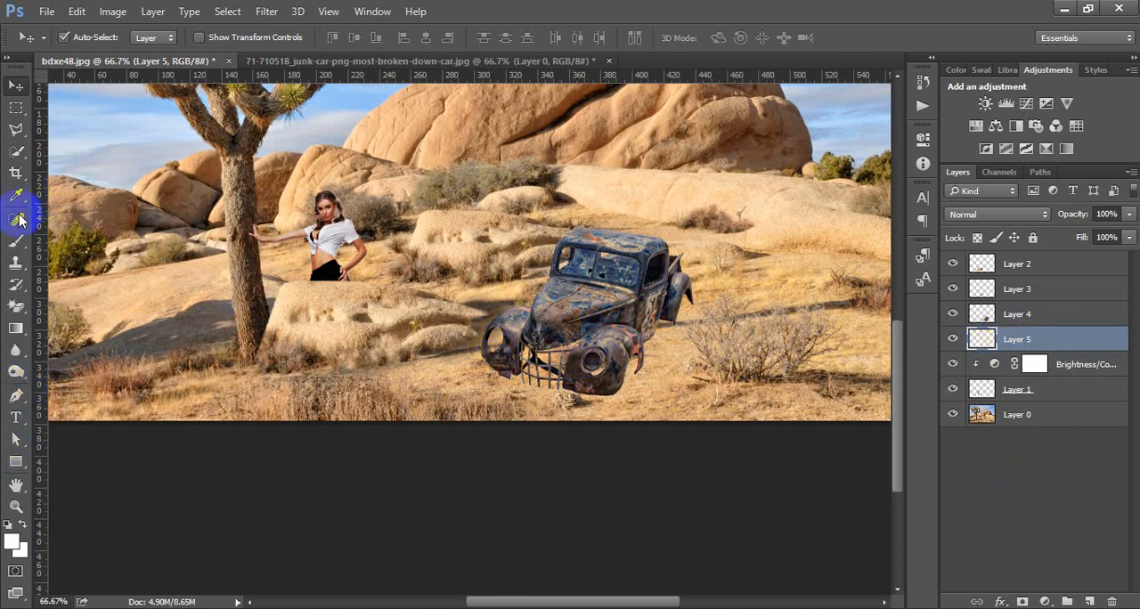
{"action": "left_click", "coordinate": [16, 242]}
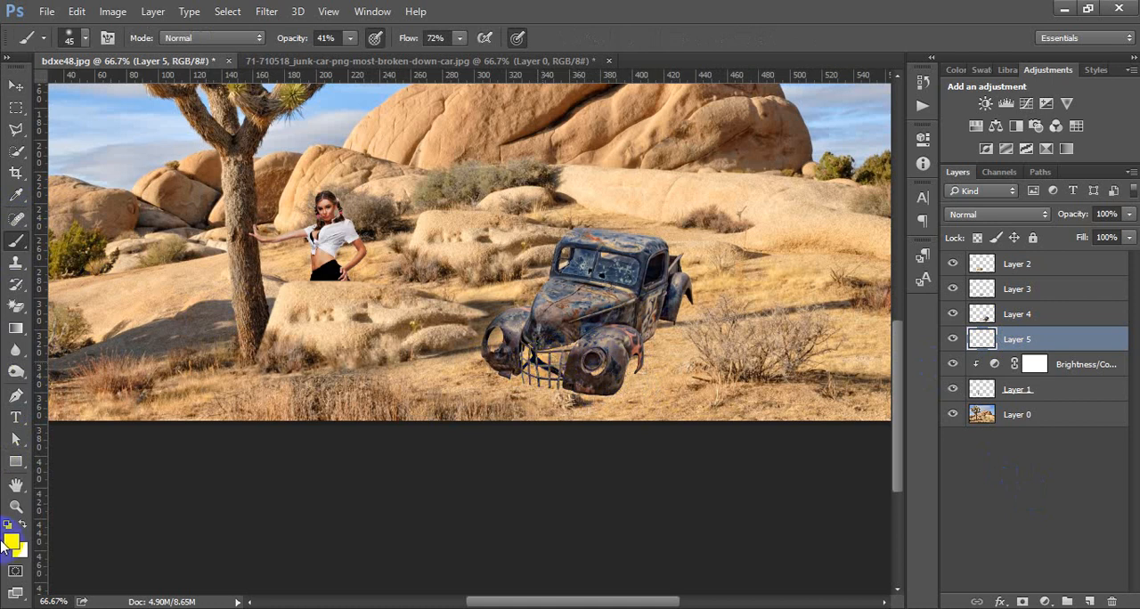
{"action": "left_click", "coordinate": [15, 545]}
{"action": "left_click_drag", "start_coordinate": [405, 317], "coordinate": [355, 326]}
{"action": "left_click", "coordinate": [739, 132]}
{"action": "key", "text": "b"}
Step: Paint a dark shadow under the junk car's front and grille with a 45 px brush at 76% opacity
{"action": "mouse_move", "coordinate": [534, 357]}
{"action": "left_mouse_down"}
{"action": "mouse_move", "coordinate": [562, 363]}
{"action": "mouse_move", "coordinate": [535, 369]}
{"action": "mouse_move", "coordinate": [569, 354]}
{"action": "left_mouse_up"}
{"action": "left_click", "coordinate": [350, 37]}
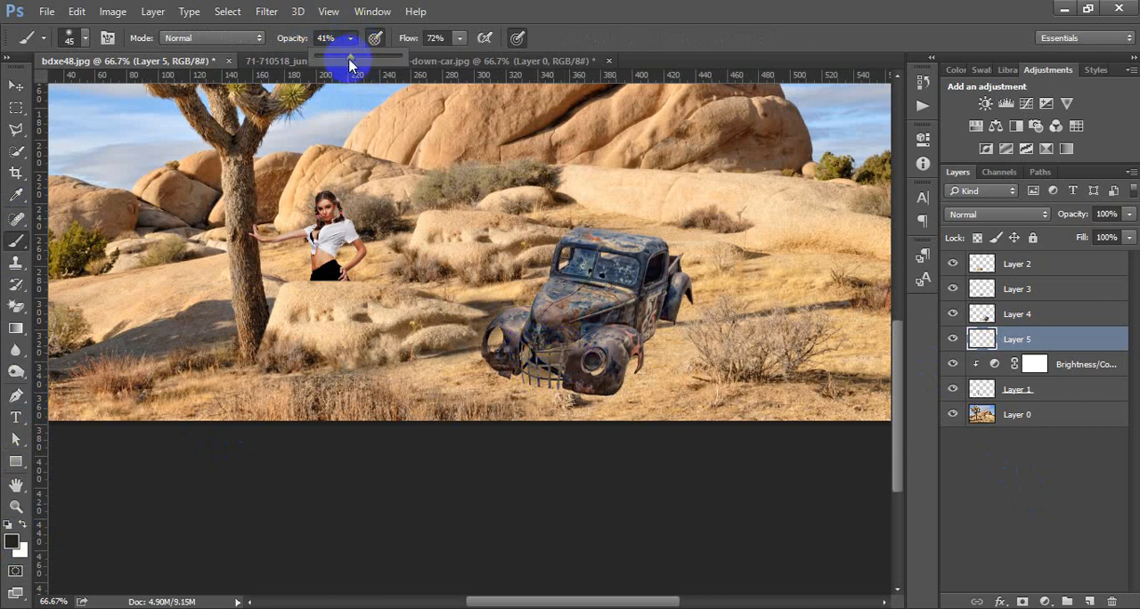
{"action": "left_click_drag", "start_coordinate": [350, 62], "coordinate": [381, 55]}
{"action": "mouse_move", "coordinate": [543, 326]}
{"action": "left_mouse_down"}
{"action": "mouse_move", "coordinate": [575, 331]}
{"action": "mouse_move", "coordinate": [515, 356]}
{"action": "mouse_move", "coordinate": [499, 336]}
{"action": "mouse_move", "coordinate": [498, 351]}
{"action": "mouse_move", "coordinate": [564, 346]}
{"action": "mouse_move", "coordinate": [525, 363]}
{"action": "mouse_move", "coordinate": [559, 379]}
{"action": "mouse_move", "coordinate": [523, 372]}
{"action": "mouse_move", "coordinate": [554, 380]}
{"action": "mouse_move", "coordinate": [591, 357]}
{"action": "mouse_move", "coordinate": [591, 332]}
{"action": "mouse_move", "coordinate": [562, 368]}
{"action": "mouse_move", "coordinate": [611, 388]}
{"action": "mouse_move", "coordinate": [585, 394]}
{"action": "mouse_move", "coordinate": [507, 373]}
{"action": "mouse_move", "coordinate": [498, 355]}
{"action": "mouse_move", "coordinate": [606, 384]}
{"action": "mouse_move", "coordinate": [639, 336]}
{"action": "left_mouse_up"}
{"action": "mouse_move", "coordinate": [661, 323]}
{"action": "left_mouse_down"}
{"action": "mouse_move", "coordinate": [634, 349]}
{"action": "mouse_move", "coordinate": [675, 306]}
{"action": "mouse_move", "coordinate": [675, 283]}
{"action": "mouse_move", "coordinate": [603, 368]}
{"action": "mouse_move", "coordinate": [539, 374]}
{"action": "mouse_move", "coordinate": [682, 288]}
{"action": "mouse_move", "coordinate": [659, 264]}
{"action": "mouse_move", "coordinate": [591, 255]}
{"action": "mouse_move", "coordinate": [563, 269]}
{"action": "left_mouse_up"}
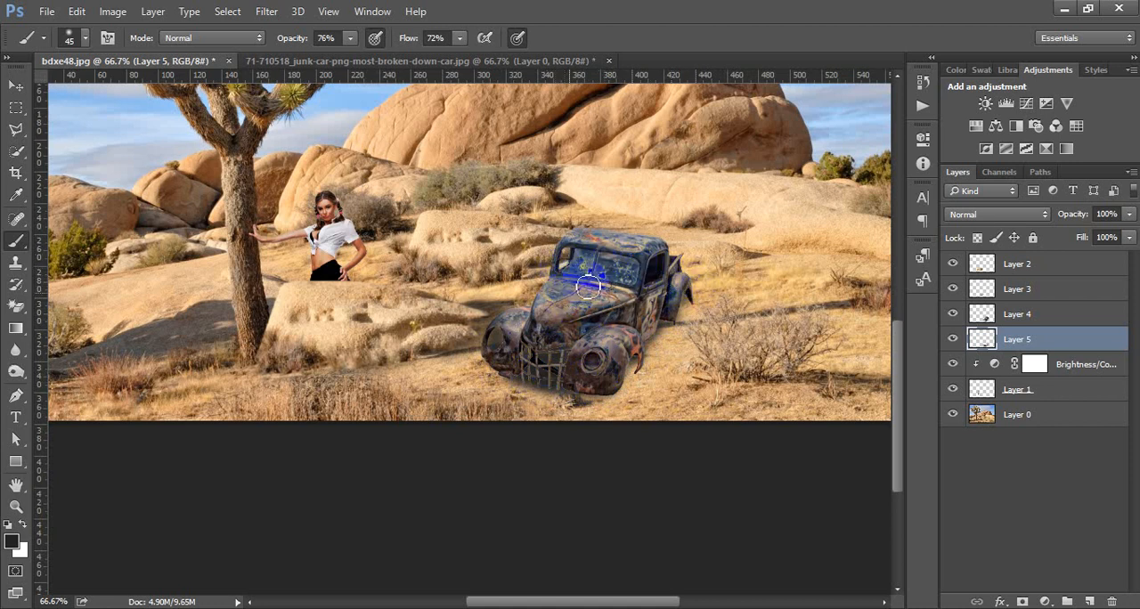
{"action": "mouse_move", "coordinate": [624, 272]}
{"action": "left_mouse_down"}
{"action": "mouse_move", "coordinate": [606, 313]}
{"action": "mouse_move", "coordinate": [545, 363]}
{"action": "mouse_move", "coordinate": [559, 365]}
{"action": "mouse_move", "coordinate": [538, 368]}
{"action": "mouse_move", "coordinate": [561, 373]}
{"action": "mouse_move", "coordinate": [543, 362]}
{"action": "mouse_move", "coordinate": [571, 359]}
{"action": "mouse_move", "coordinate": [556, 373]}
{"action": "mouse_move", "coordinate": [600, 391]}
{"action": "mouse_move", "coordinate": [500, 362]}
{"action": "mouse_move", "coordinate": [502, 342]}
{"action": "mouse_move", "coordinate": [572, 370]}
{"action": "mouse_move", "coordinate": [547, 377]}
{"action": "mouse_move", "coordinate": [591, 382]}
{"action": "mouse_move", "coordinate": [635, 359]}
{"action": "mouse_move", "coordinate": [605, 383]}
{"action": "mouse_move", "coordinate": [637, 368]}
{"action": "mouse_move", "coordinate": [627, 389]}
{"action": "mouse_move", "coordinate": [645, 335]}
{"action": "mouse_move", "coordinate": [664, 319]}
{"action": "mouse_move", "coordinate": [619, 372]}
{"action": "mouse_move", "coordinate": [645, 342]}
{"action": "mouse_move", "coordinate": [706, 313]}
{"action": "mouse_move", "coordinate": [706, 291]}
{"action": "mouse_move", "coordinate": [667, 278]}
{"action": "left_mouse_up"}
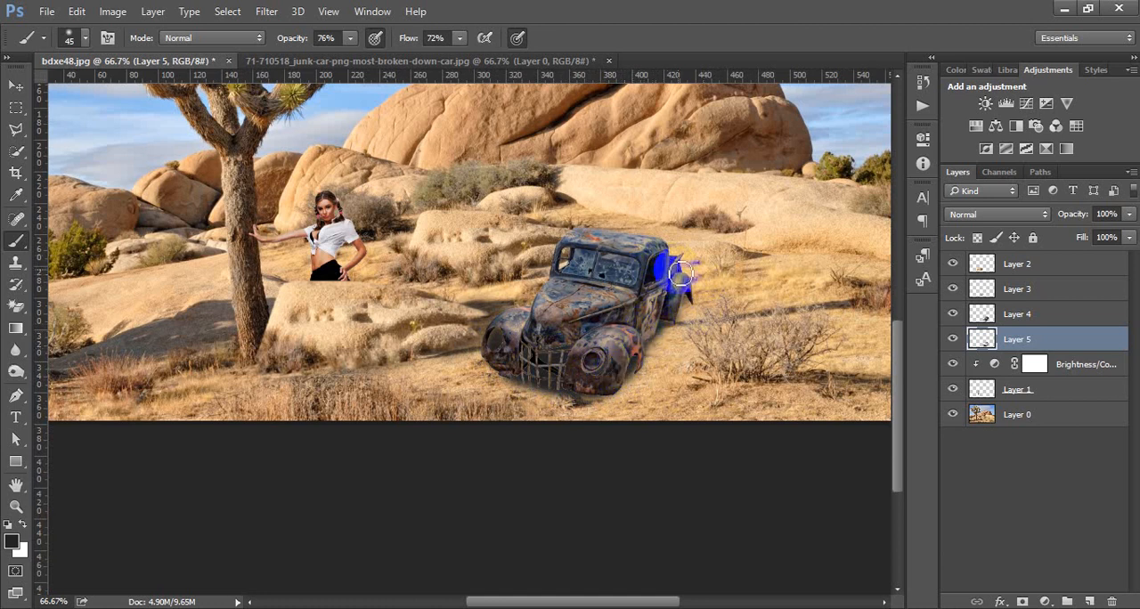
Step: Paint a dark cast shadow on the ground along the junk car's right side and behind its rear fender
{"action": "left_click_drag", "start_coordinate": [681, 275], "coordinate": [684, 279]}
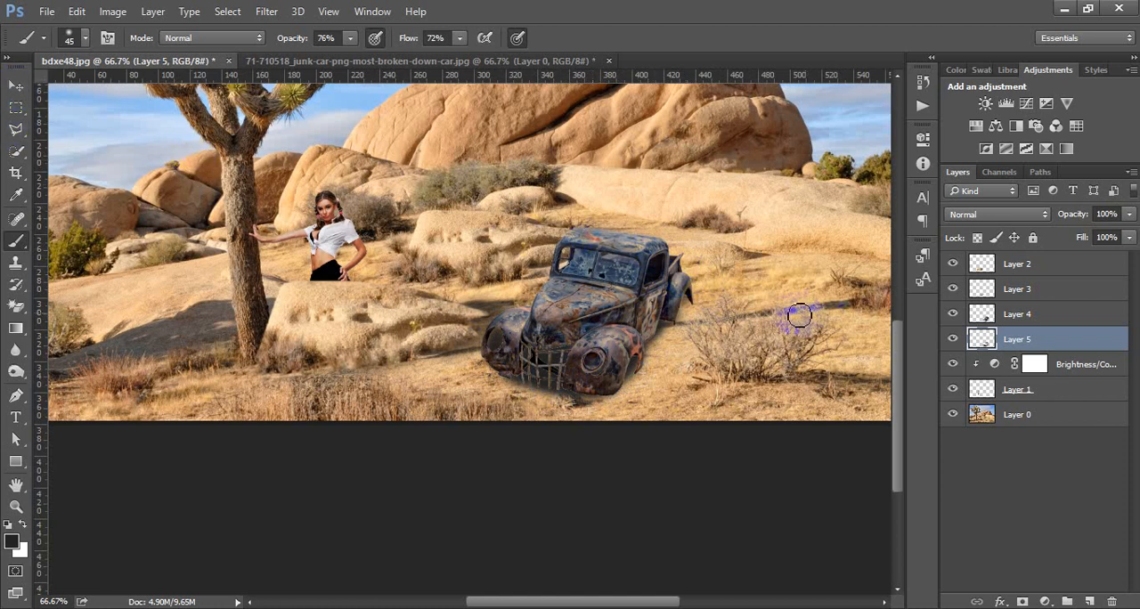
{"action": "mouse_move", "coordinate": [683, 277]}
{"action": "left_mouse_down"}
{"action": "mouse_move", "coordinate": [742, 283]}
{"action": "mouse_move", "coordinate": [749, 308]}
{"action": "mouse_move", "coordinate": [678, 335]}
{"action": "mouse_move", "coordinate": [656, 379]}
{"action": "mouse_move", "coordinate": [622, 392]}
{"action": "mouse_move", "coordinate": [666, 337]}
{"action": "mouse_move", "coordinate": [732, 298]}
{"action": "mouse_move", "coordinate": [681, 303]}
{"action": "mouse_move", "coordinate": [739, 292]}
{"action": "mouse_move", "coordinate": [697, 315]}
{"action": "mouse_move", "coordinate": [719, 297]}
{"action": "mouse_move", "coordinate": [663, 309]}
{"action": "mouse_move", "coordinate": [675, 313]}
{"action": "mouse_move", "coordinate": [648, 345]}
{"action": "mouse_move", "coordinate": [670, 328]}
{"action": "mouse_move", "coordinate": [635, 372]}
{"action": "mouse_move", "coordinate": [681, 335]}
{"action": "mouse_move", "coordinate": [739, 332]}
{"action": "mouse_move", "coordinate": [750, 302]}
{"action": "mouse_move", "coordinate": [712, 312]}
{"action": "mouse_move", "coordinate": [726, 281]}
{"action": "mouse_move", "coordinate": [656, 274]}
{"action": "mouse_move", "coordinate": [651, 298]}
{"action": "mouse_move", "coordinate": [700, 289]}
{"action": "mouse_move", "coordinate": [671, 313]}
{"action": "mouse_move", "coordinate": [722, 300]}
{"action": "left_mouse_up"}
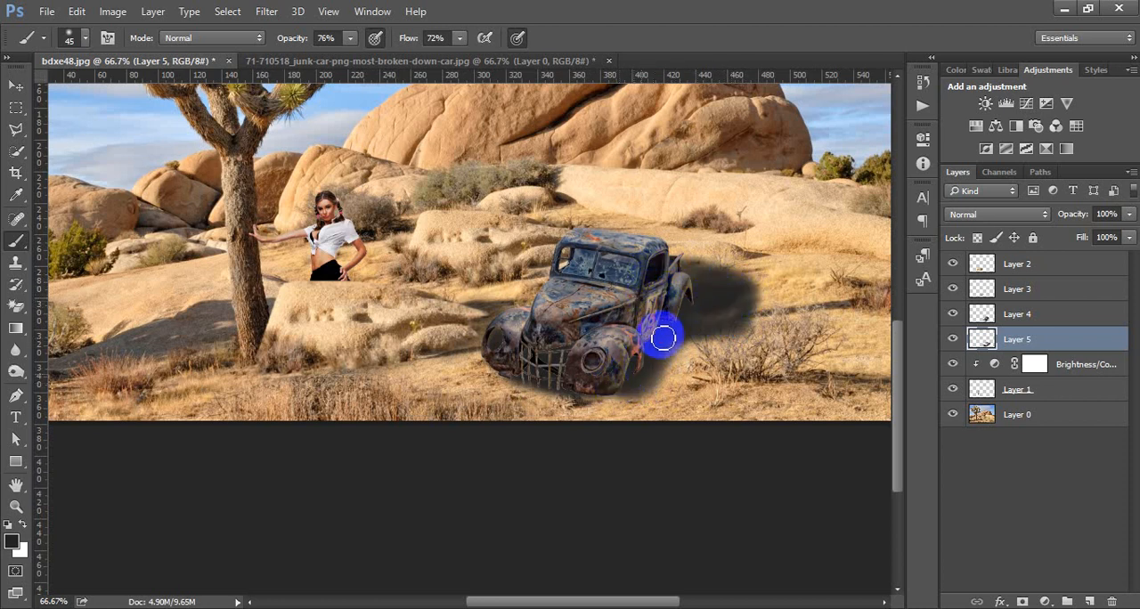
{"action": "mouse_move", "coordinate": [662, 337]}
{"action": "left_mouse_down"}
{"action": "mouse_move", "coordinate": [738, 301]}
{"action": "mouse_move", "coordinate": [661, 338]}
{"action": "mouse_move", "coordinate": [682, 300]}
{"action": "mouse_move", "coordinate": [647, 360]}
{"action": "mouse_move", "coordinate": [624, 372]}
{"action": "mouse_move", "coordinate": [671, 363]}
{"action": "mouse_move", "coordinate": [663, 352]}
{"action": "mouse_move", "coordinate": [610, 383]}
{"action": "mouse_move", "coordinate": [653, 374]}
{"action": "mouse_move", "coordinate": [661, 357]}
{"action": "mouse_move", "coordinate": [595, 391]}
{"action": "mouse_move", "coordinate": [630, 382]}
{"action": "left_mouse_up"}
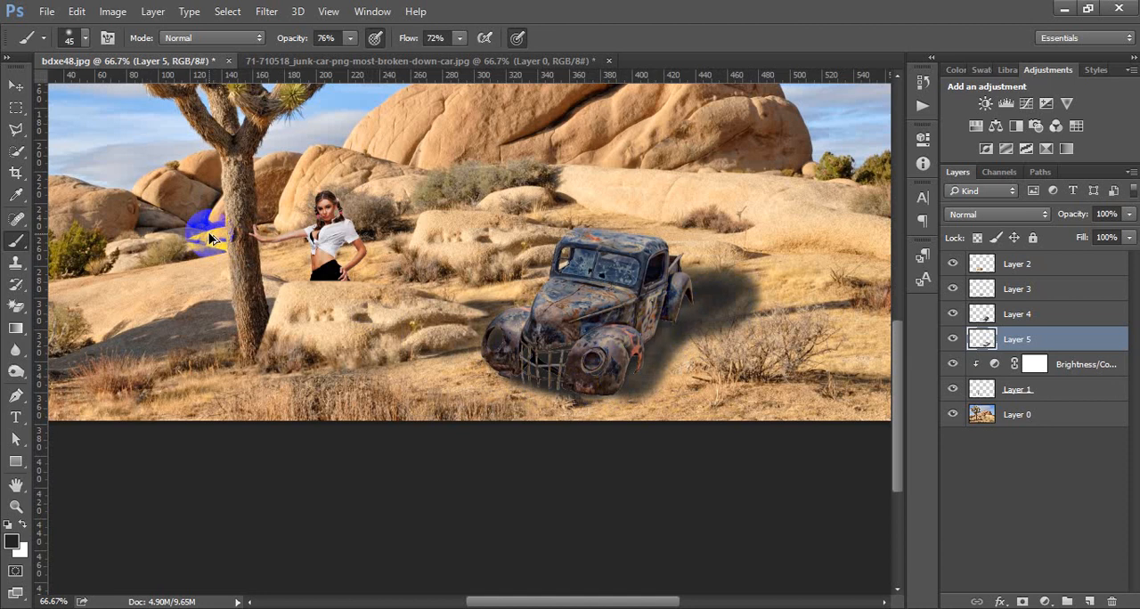
Step: Undo the brushed cast-shadow strokes along the junk car's right side and behind its rear fender
{"action": "key", "text": "ctrl+alt+z"}
{"action": "key", "text": "ctrl+alt+z"}
{"action": "key", "text": "ctrl+alt+z"}
{"action": "key", "text": "ctrl+alt+z"}
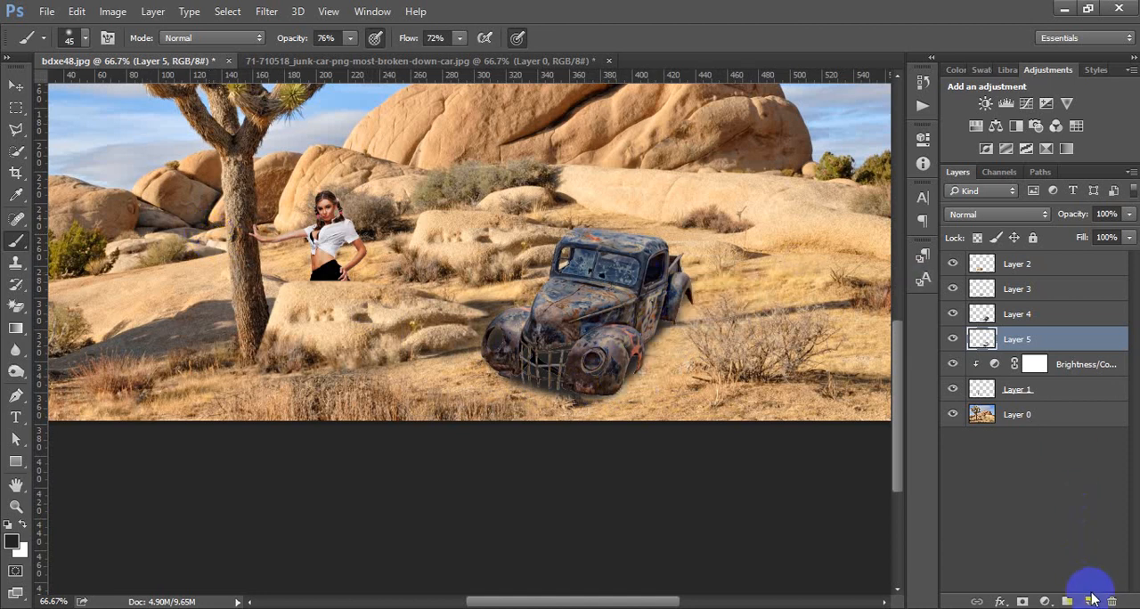
Step: On a new layer beneath the junk car, draw a near-black Pen shape as cast shadow along its right side and behind the rear fender
{"action": "left_click", "coordinate": [1091, 601]}
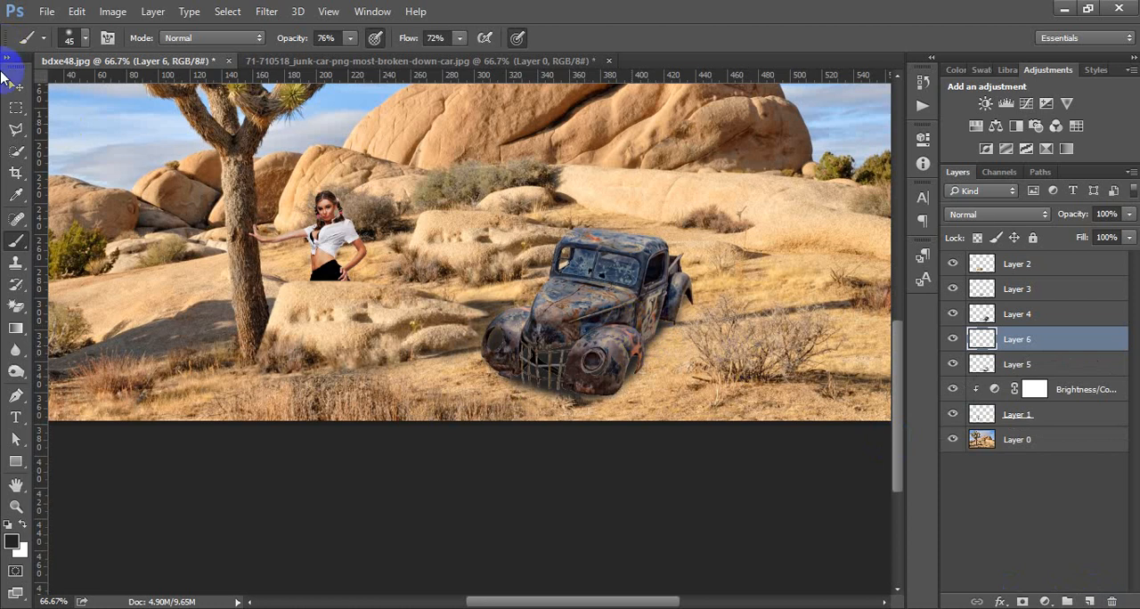
{"action": "left_click", "coordinate": [15, 86]}
{"action": "left_click", "coordinate": [323, 204]}
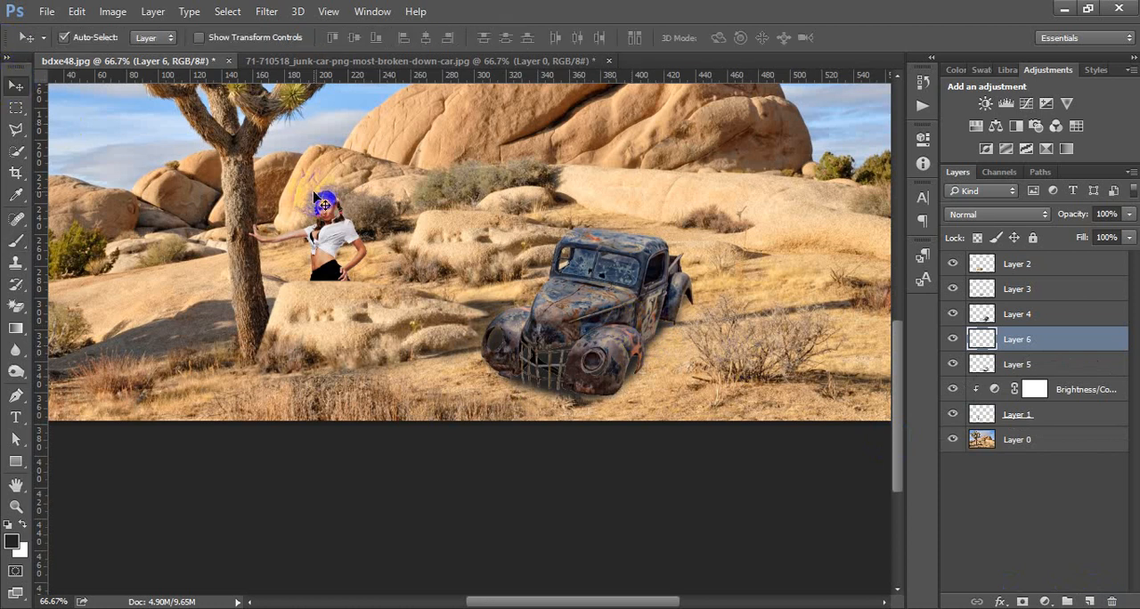
{"action": "left_click_drag", "start_coordinate": [472, 189], "coordinate": [552, 236]}
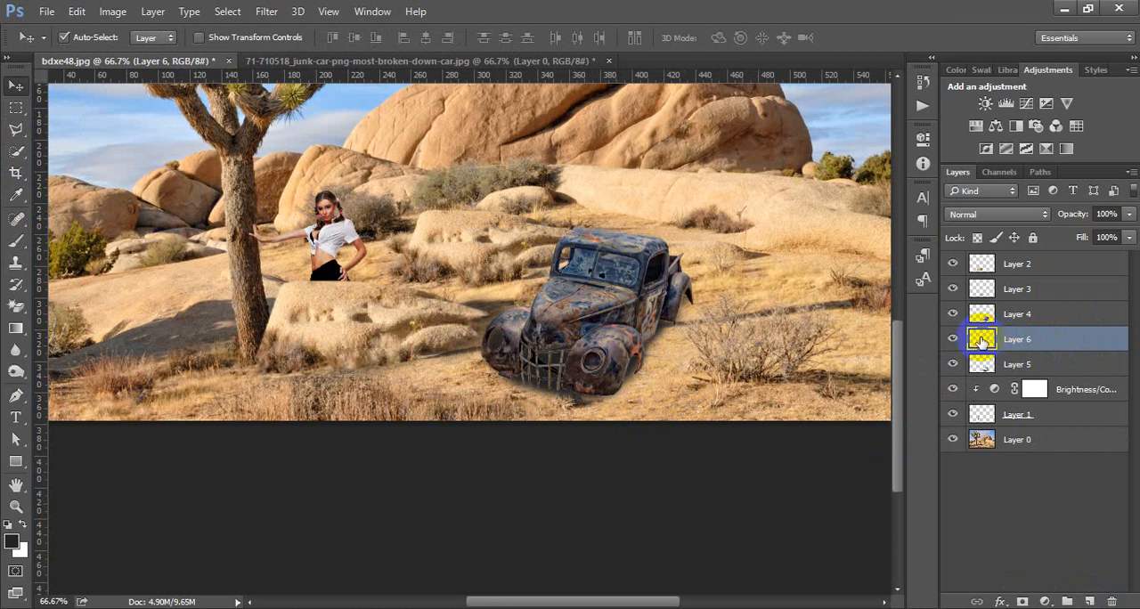
{"action": "left_click", "coordinate": [15, 396]}
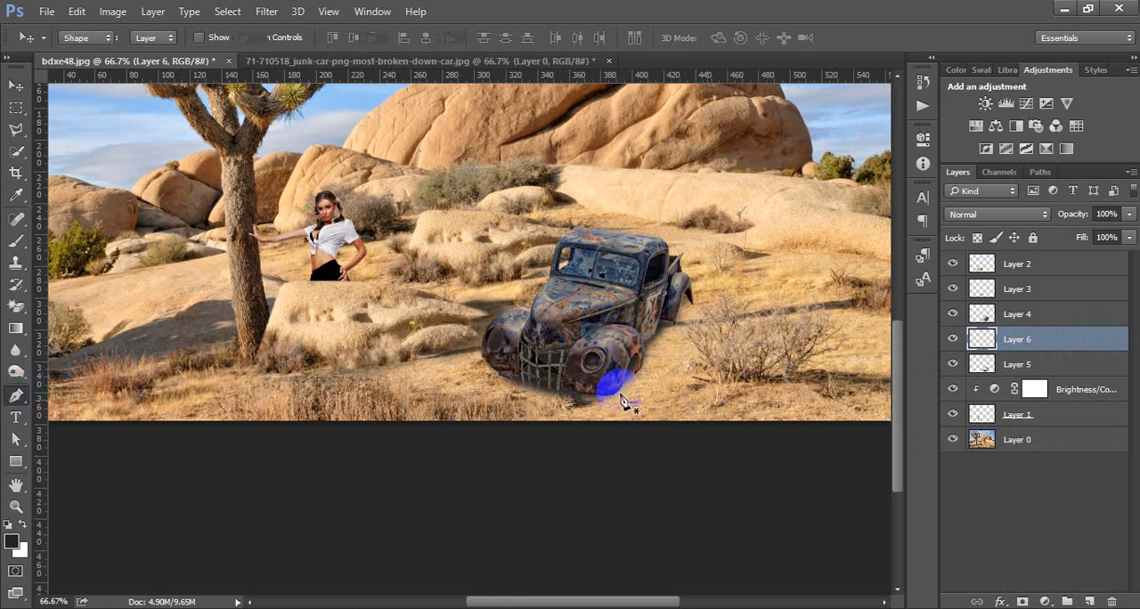
{"action": "left_click", "coordinate": [614, 393]}
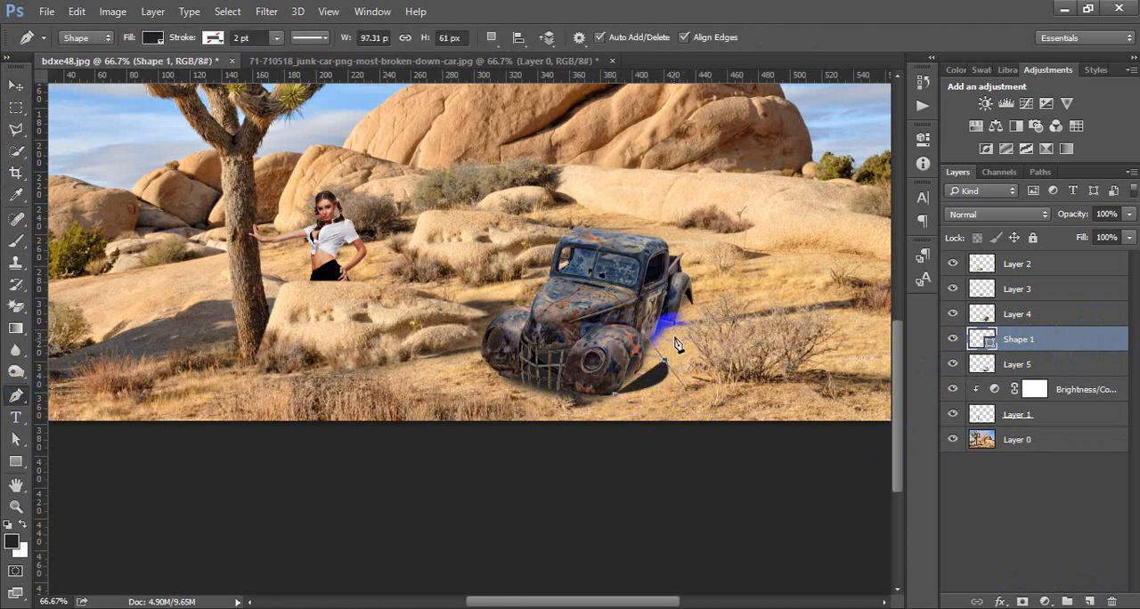
{"action": "left_click", "coordinate": [677, 334]}
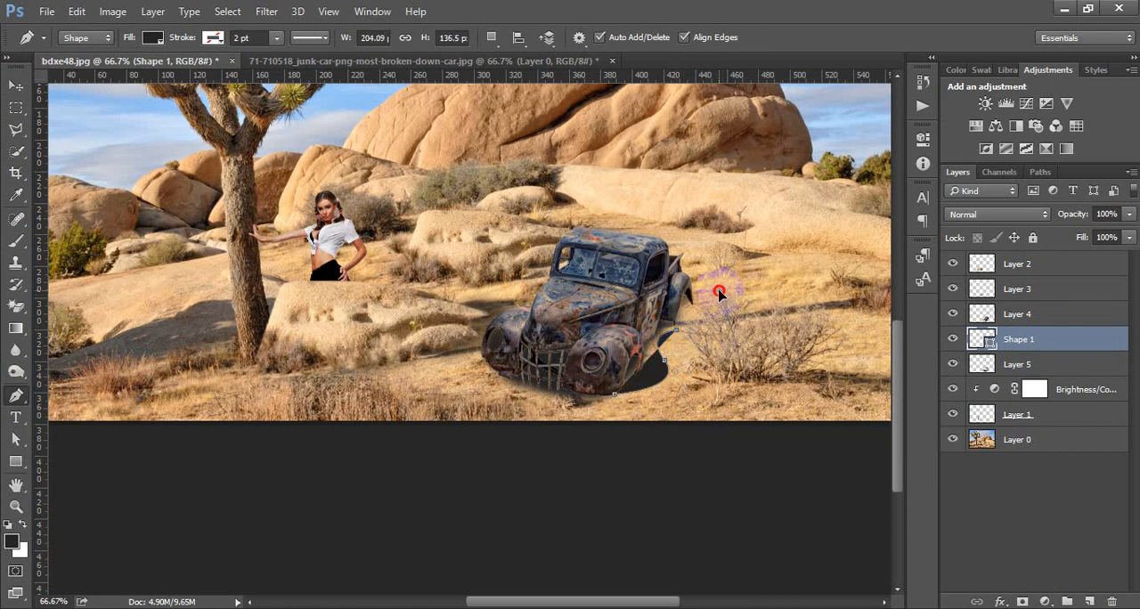
{"action": "mouse_move", "coordinate": [720, 293]}
{"action": "left_mouse_down"}
{"action": "mouse_move", "coordinate": [666, 269]}
{"action": "mouse_move", "coordinate": [647, 301]}
{"action": "mouse_move", "coordinate": [593, 332]}
{"action": "mouse_move", "coordinate": [590, 390]}
{"action": "mouse_move", "coordinate": [611, 399]}
{"action": "mouse_move", "coordinate": [623, 380]}
{"action": "left_mouse_up"}
{"action": "left_click", "coordinate": [16, 85]}
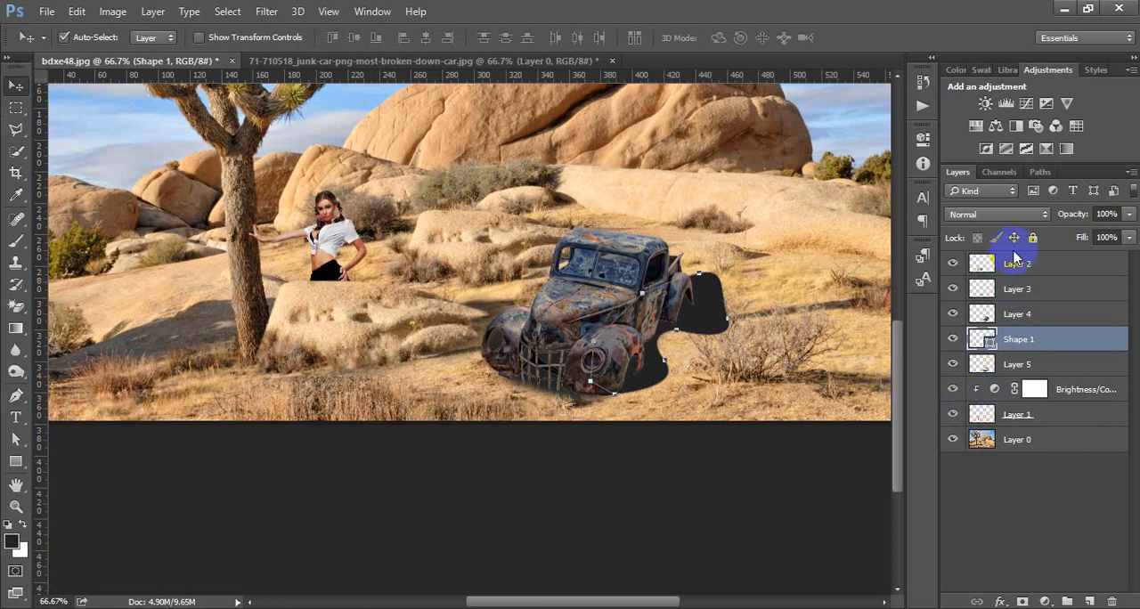
Step: Convert the car's shadow shape to a smart object and soften it with a Gaussian Blur of about 6.4 pixels
{"action": "right_click", "coordinate": [1080, 339]}
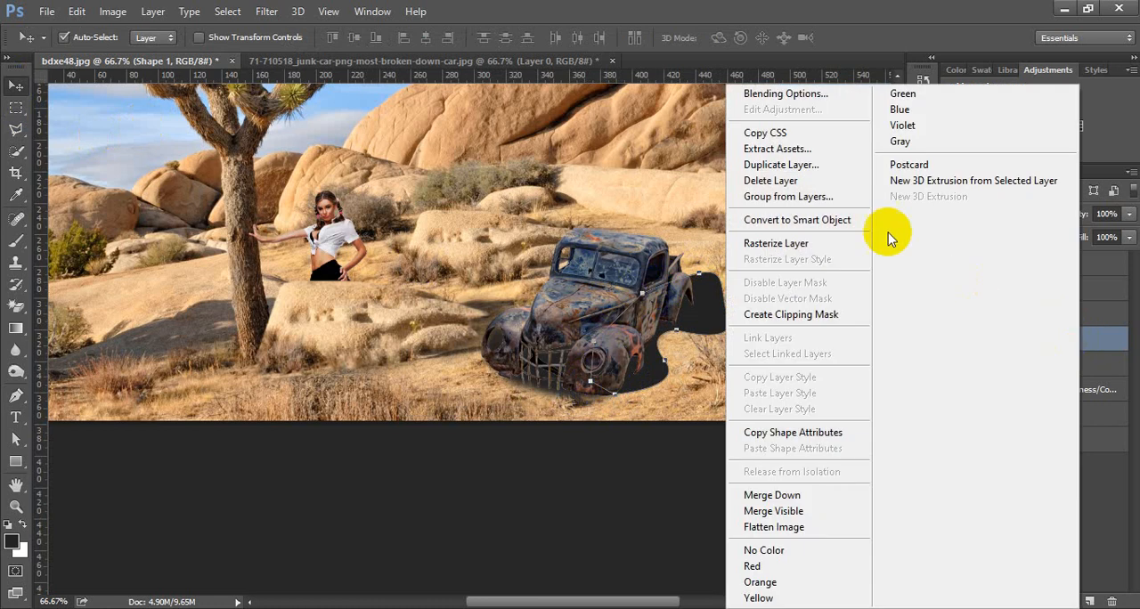
{"action": "left_click", "coordinate": [798, 220]}
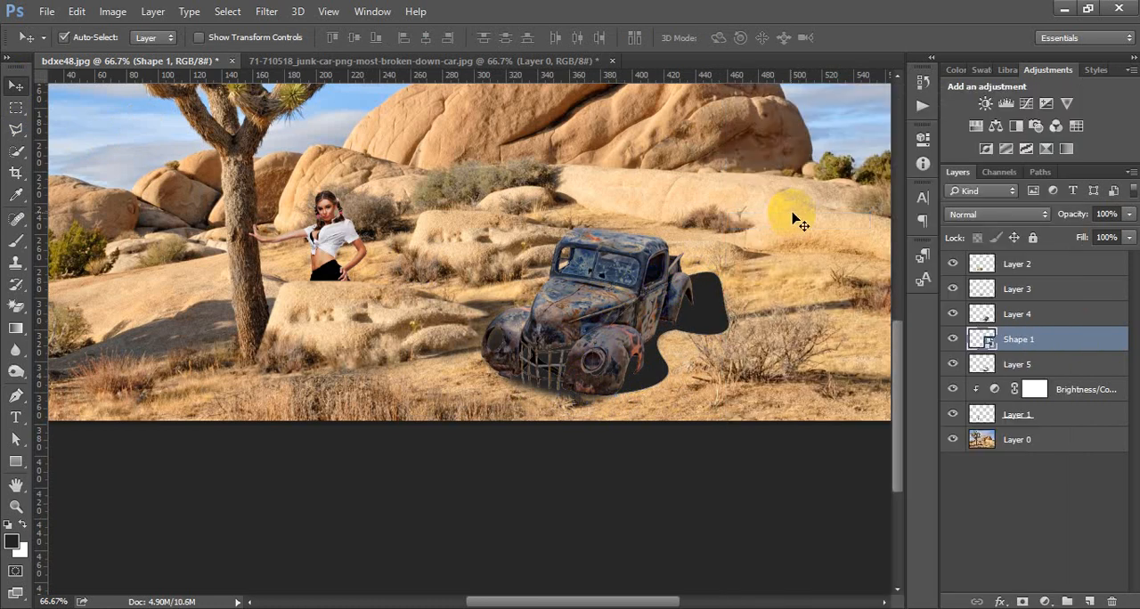
{"action": "left_click", "coordinate": [269, 11]}
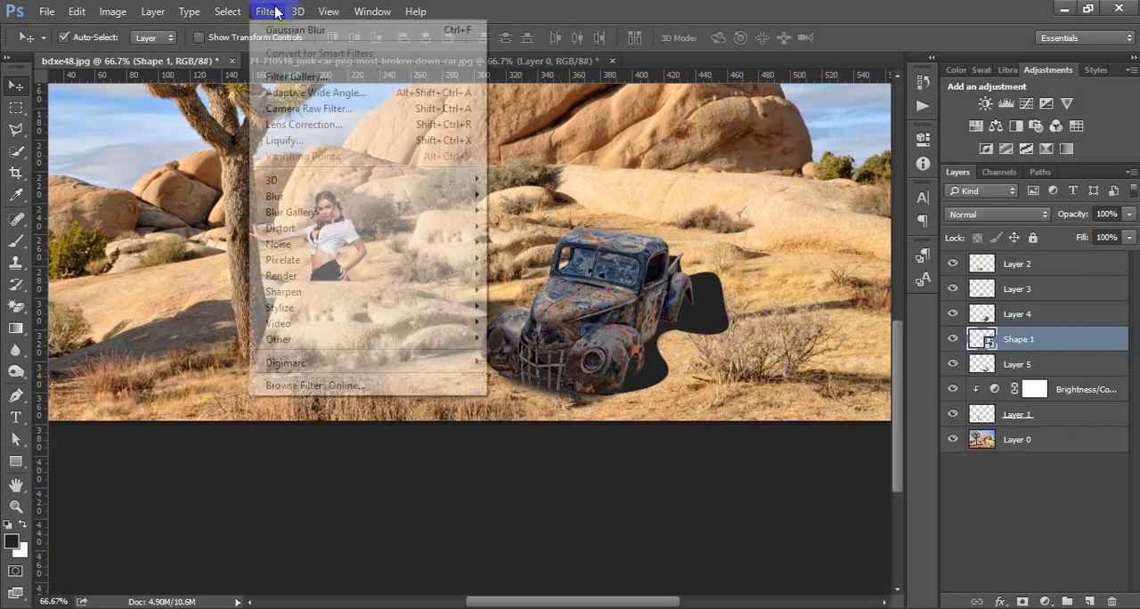
{"action": "mouse_move", "coordinate": [324, 196]}
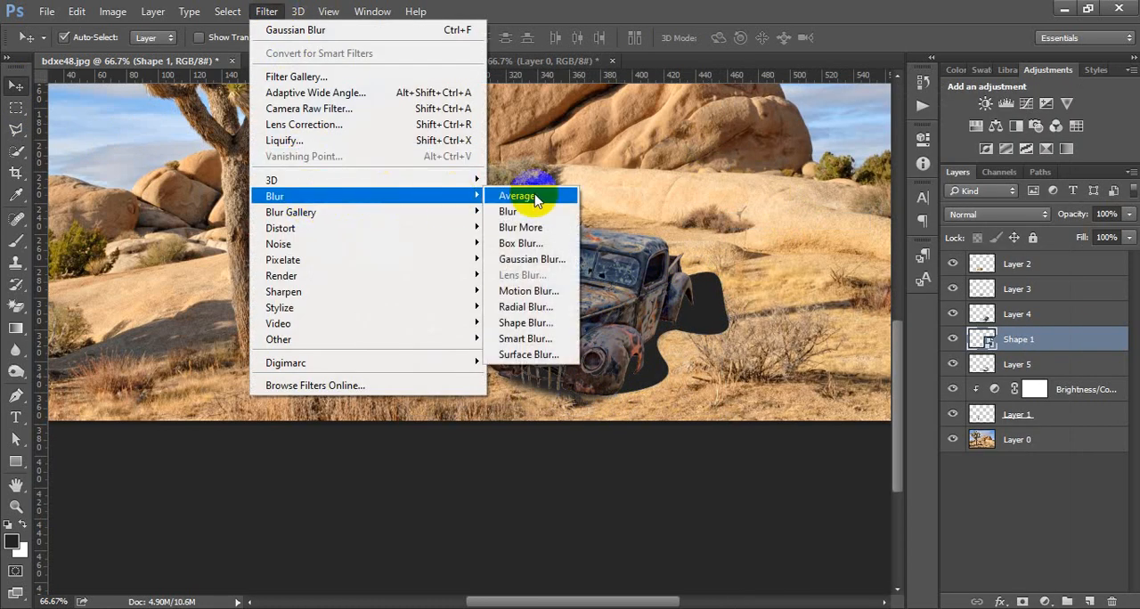
{"action": "left_click", "coordinate": [533, 259]}
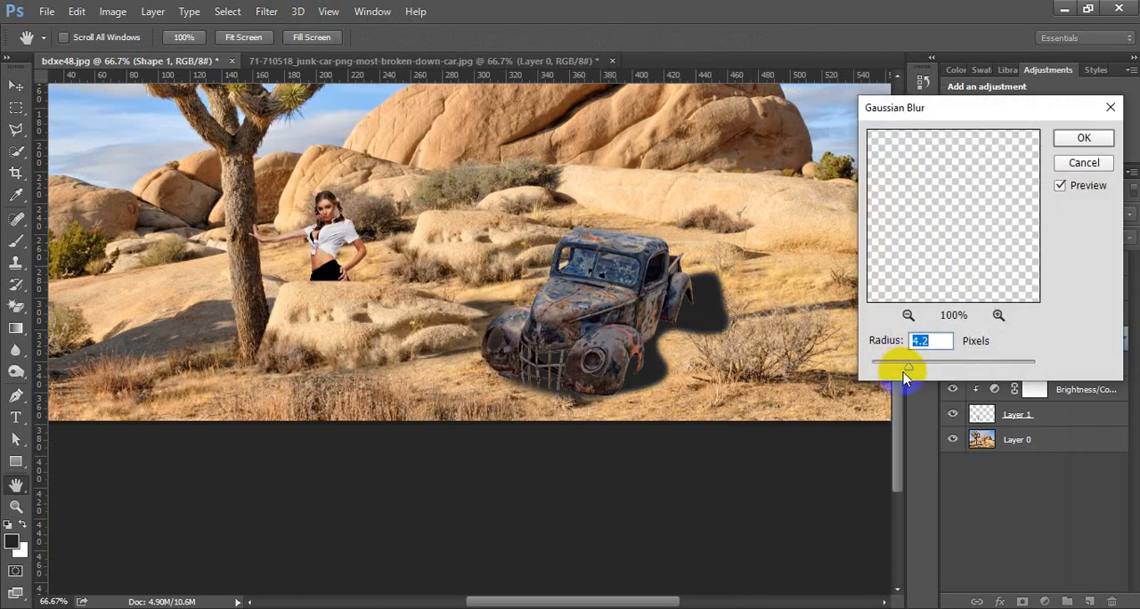
{"action": "left_click_drag", "start_coordinate": [906, 369], "coordinate": [918, 371]}
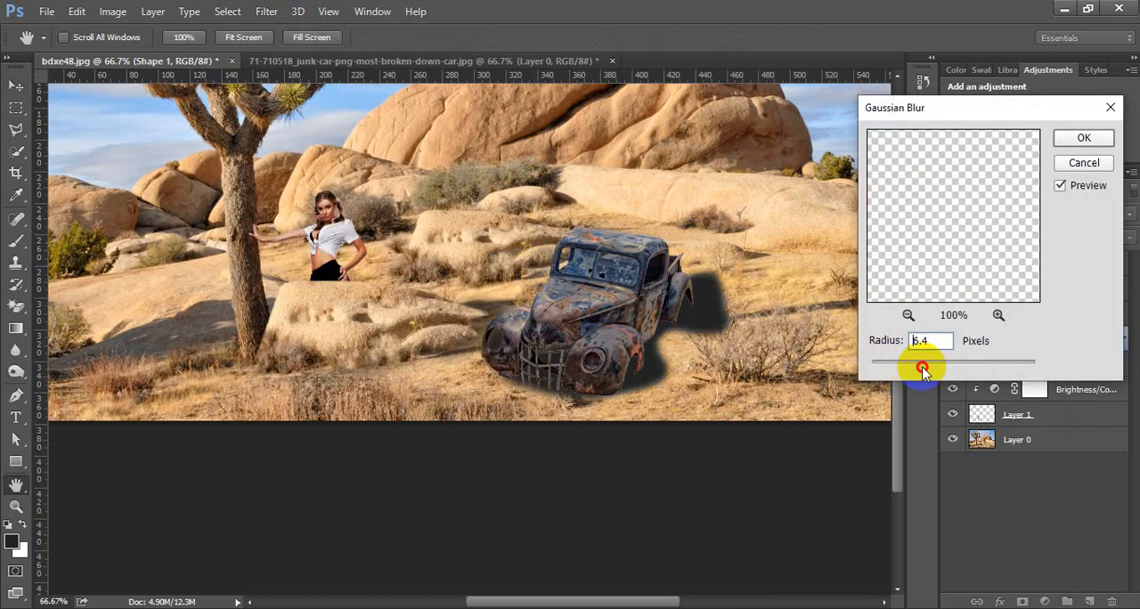
{"action": "left_click", "coordinate": [1083, 136]}
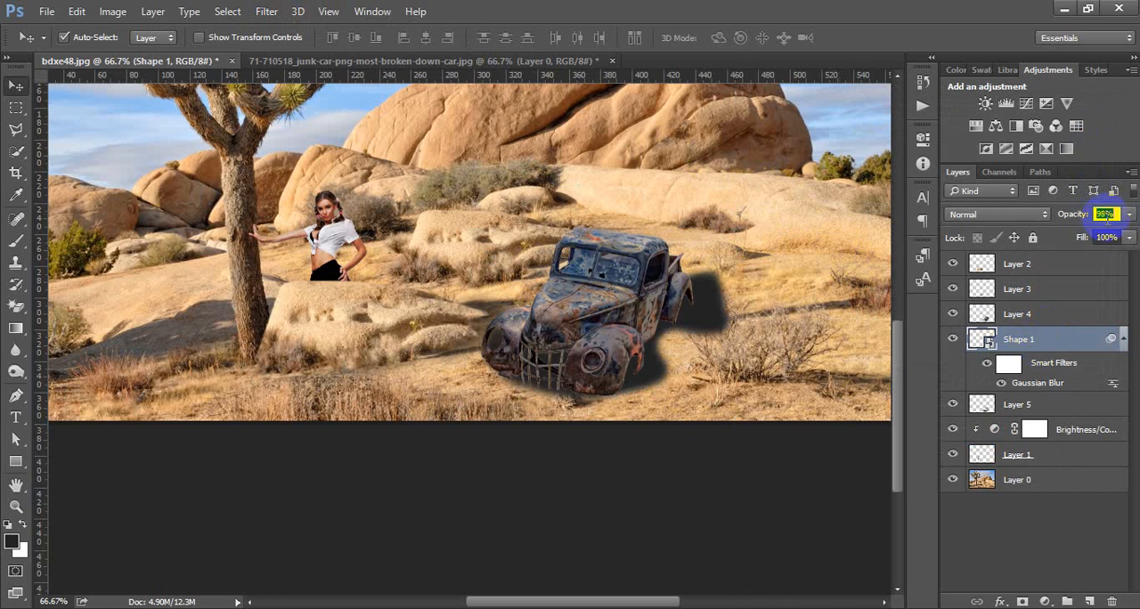
Step: Lower the opacity of the blurred car shadow layer to 76%
{"action": "type", "text": "85"}
{"action": "key", "text": "Return"}
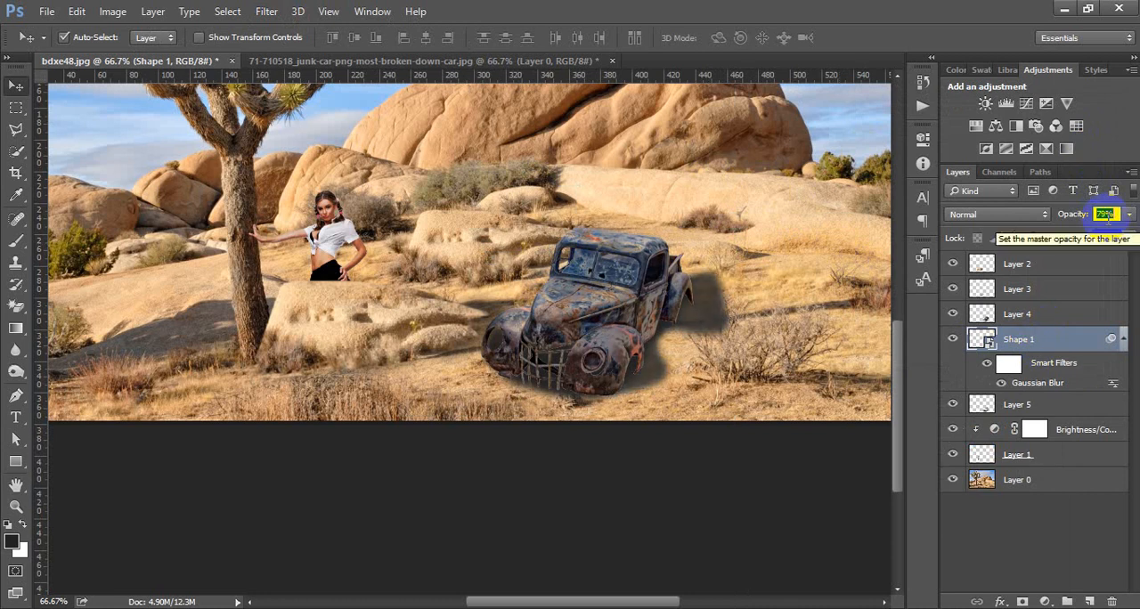
{"action": "scroll", "coordinate": [1108, 216], "scroll_direction": "down", "scroll_amount": 5}
{"action": "scroll", "coordinate": [1106, 214], "scroll_direction": "up", "scroll_amount": 1}
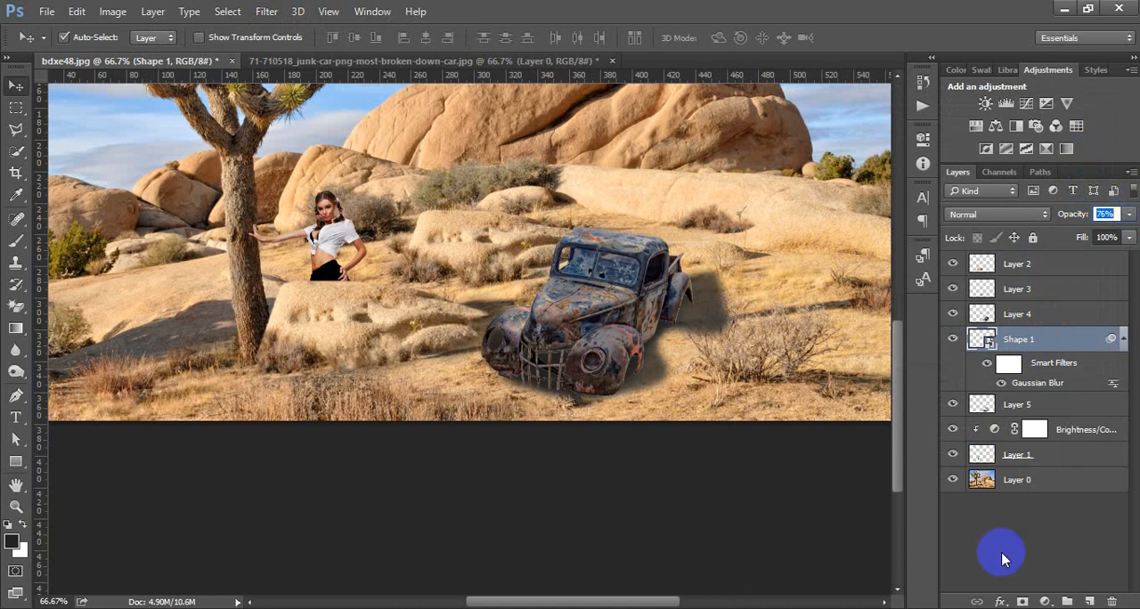
{"action": "left_click", "coordinate": [1028, 530]}
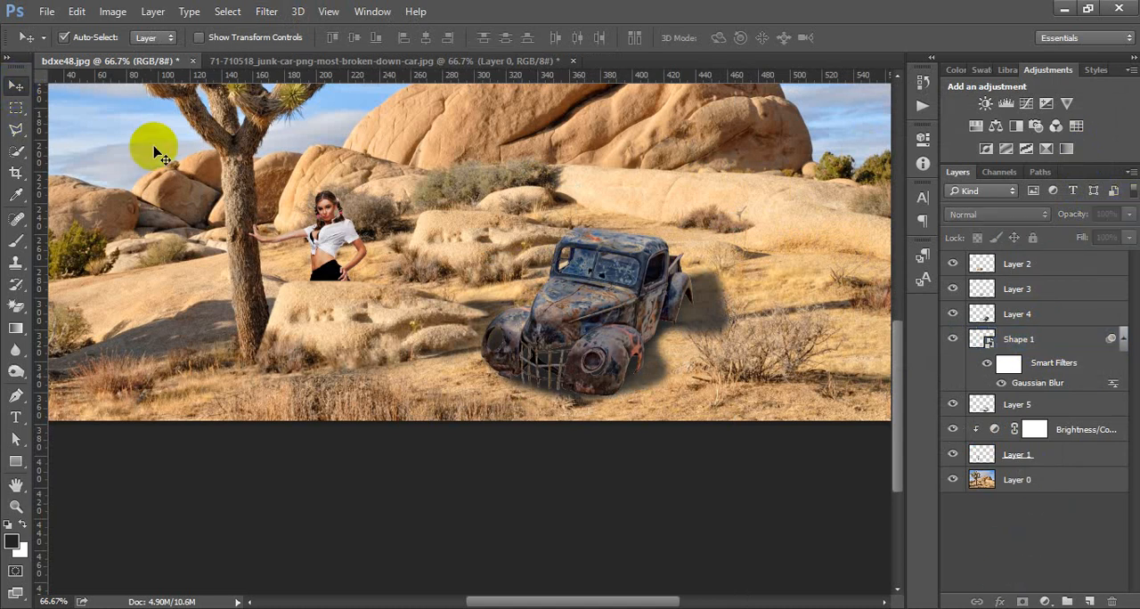
Step: Add a Brightness/Contrast adjustment layer clipped to the junk car layer
{"action": "left_click", "coordinate": [655, 260]}
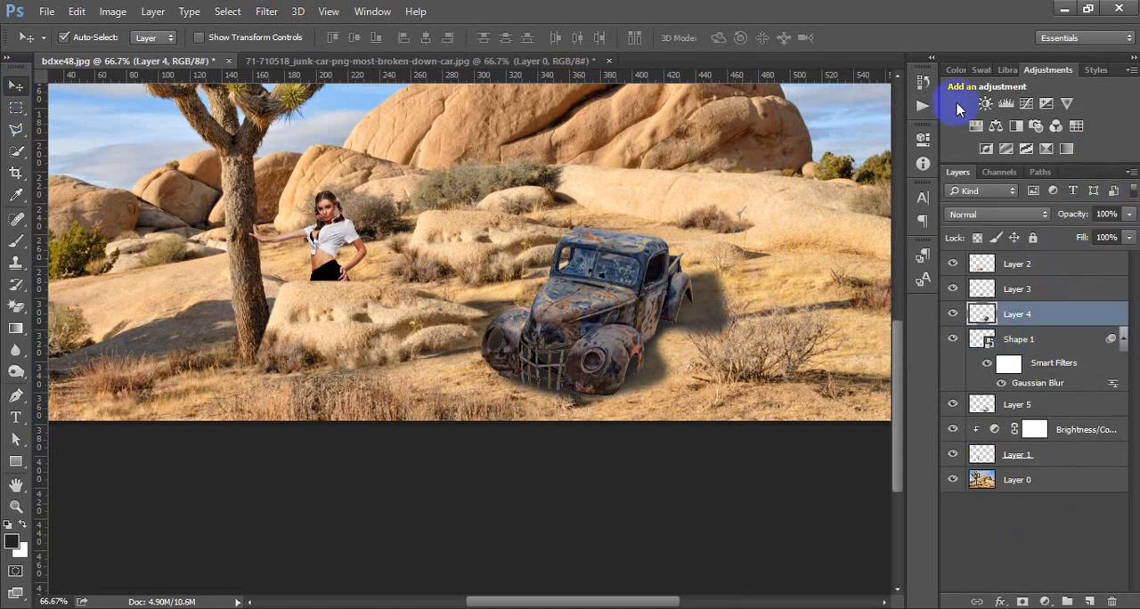
{"action": "left_click", "coordinate": [985, 106]}
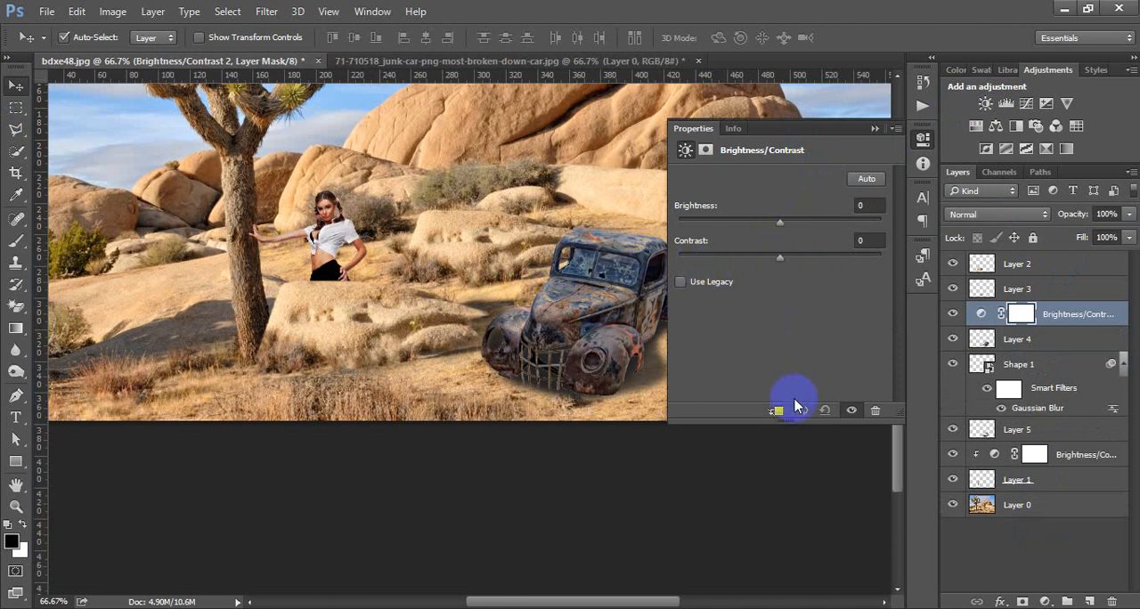
{"action": "left_click", "coordinate": [775, 412]}
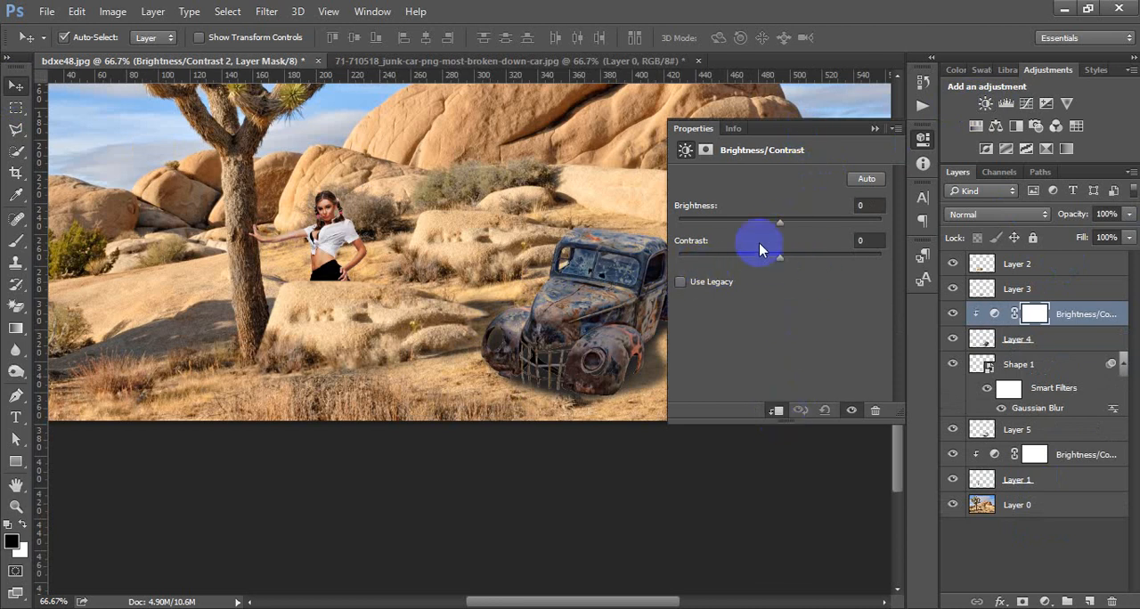
Step: Set the junk car's clipped adjustment to brightness 66 and contrast 83
{"action": "left_click_drag", "start_coordinate": [780, 223], "coordinate": [810, 223]}
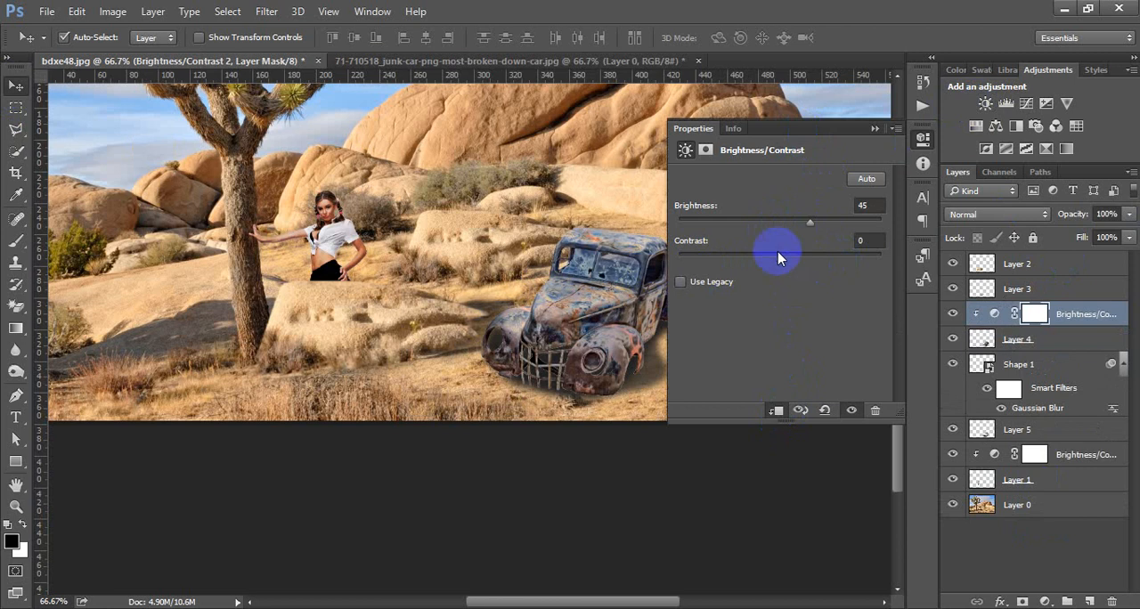
{"action": "left_click_drag", "start_coordinate": [780, 257], "coordinate": [859, 273]}
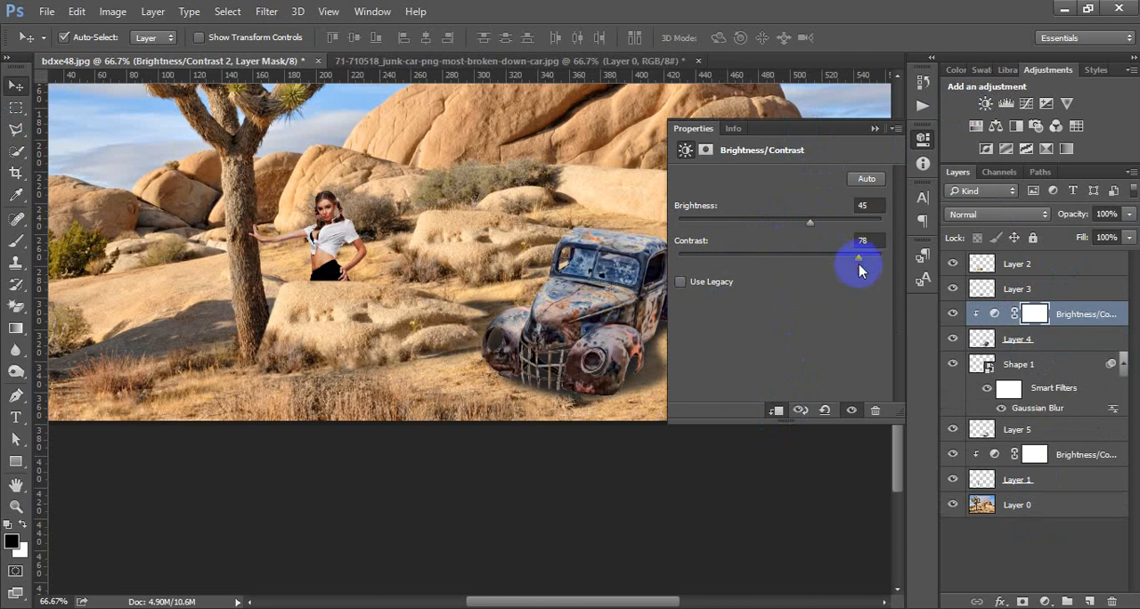
{"action": "mouse_move", "coordinate": [809, 223]}
{"action": "left_mouse_down"}
{"action": "mouse_move", "coordinate": [832, 219]}
{"action": "mouse_move", "coordinate": [793, 224]}
{"action": "mouse_move", "coordinate": [825, 228]}
{"action": "left_mouse_up"}
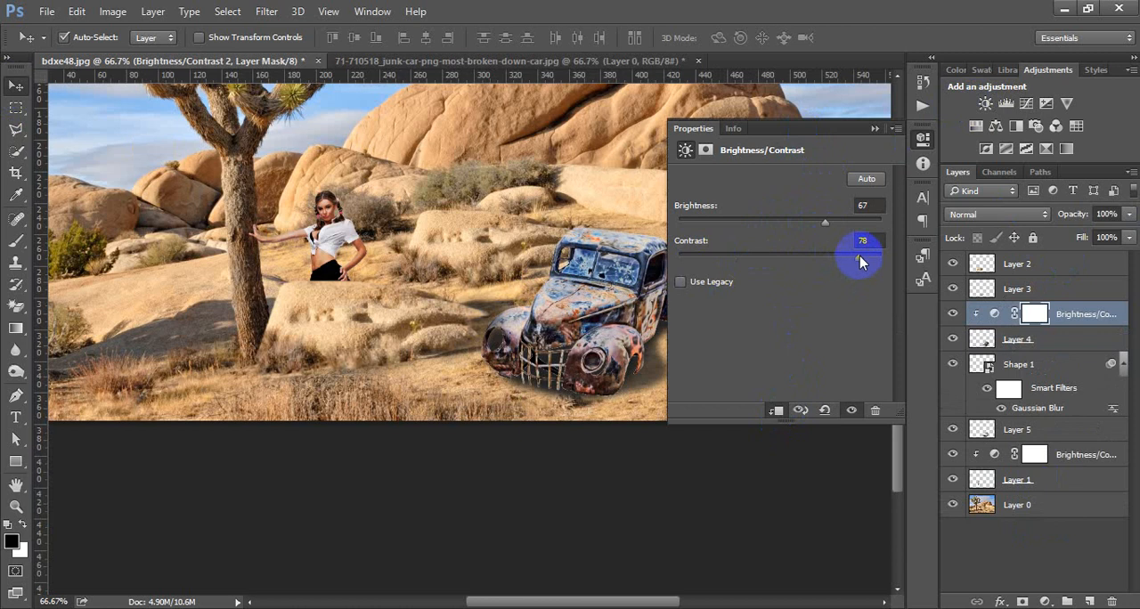
{"action": "mouse_move", "coordinate": [860, 261]}
{"action": "left_mouse_down"}
{"action": "mouse_move", "coordinate": [888, 260]}
{"action": "mouse_move", "coordinate": [866, 266]}
{"action": "left_mouse_up"}
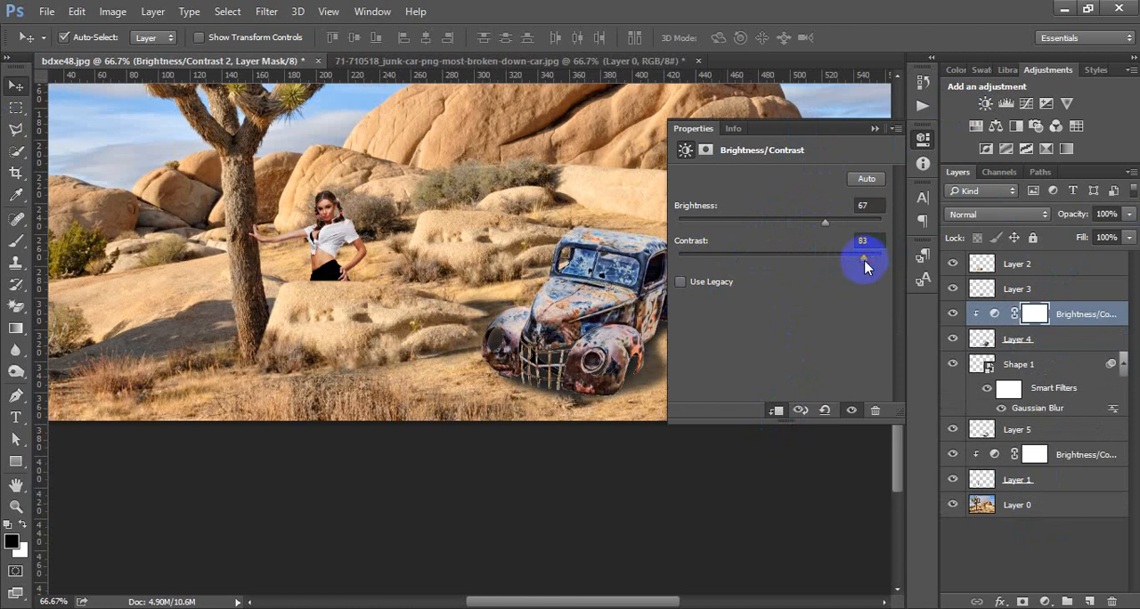
{"action": "left_click_drag", "start_coordinate": [816, 227], "coordinate": [821, 224]}
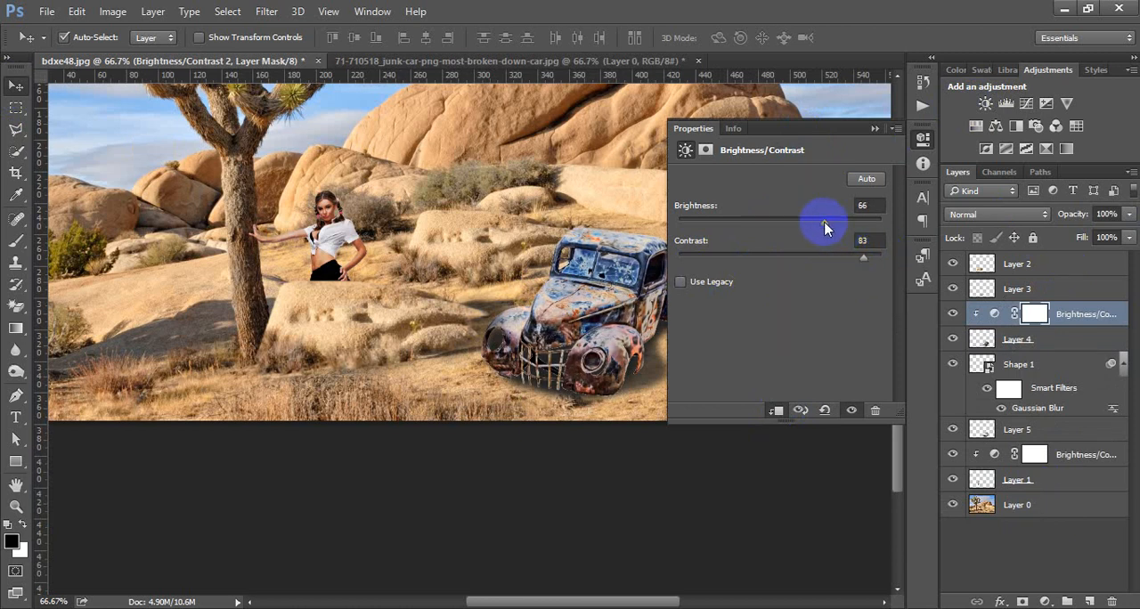
{"action": "left_click", "coordinate": [923, 142]}
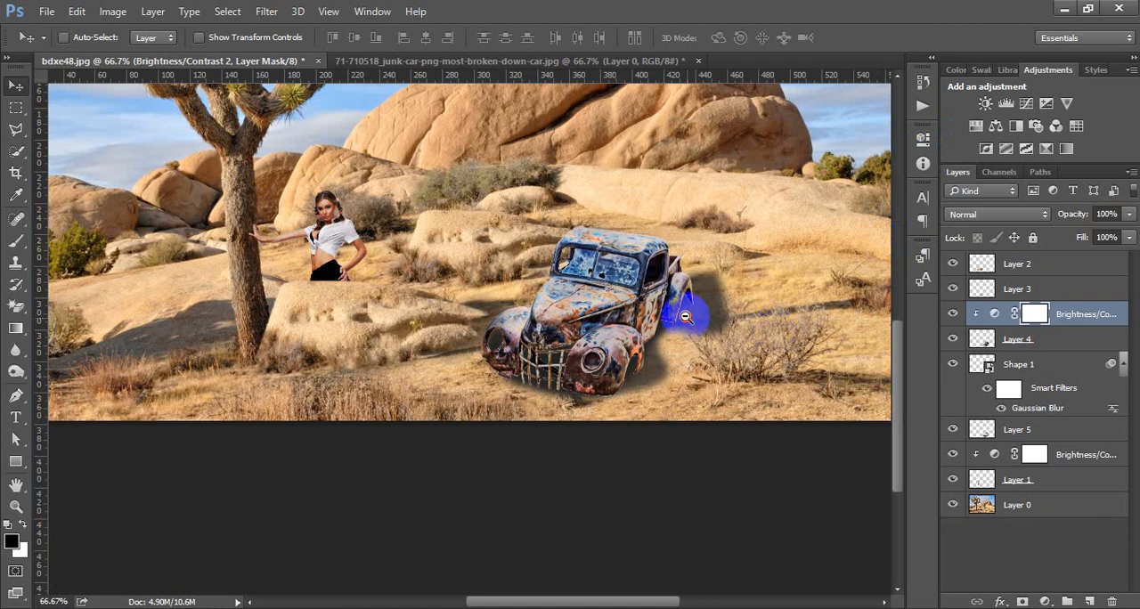
Step: Crop the image to remove the upper sky and the strip beyond the tree, keeping the trunk, woman, big boulder and car in frame
{"action": "scroll", "coordinate": [682, 315], "scroll_direction": "down", "scroll_amount": 1}
{"action": "key", "text": "alt+space"}
{"action": "left_click", "coordinate": [648, 318]}
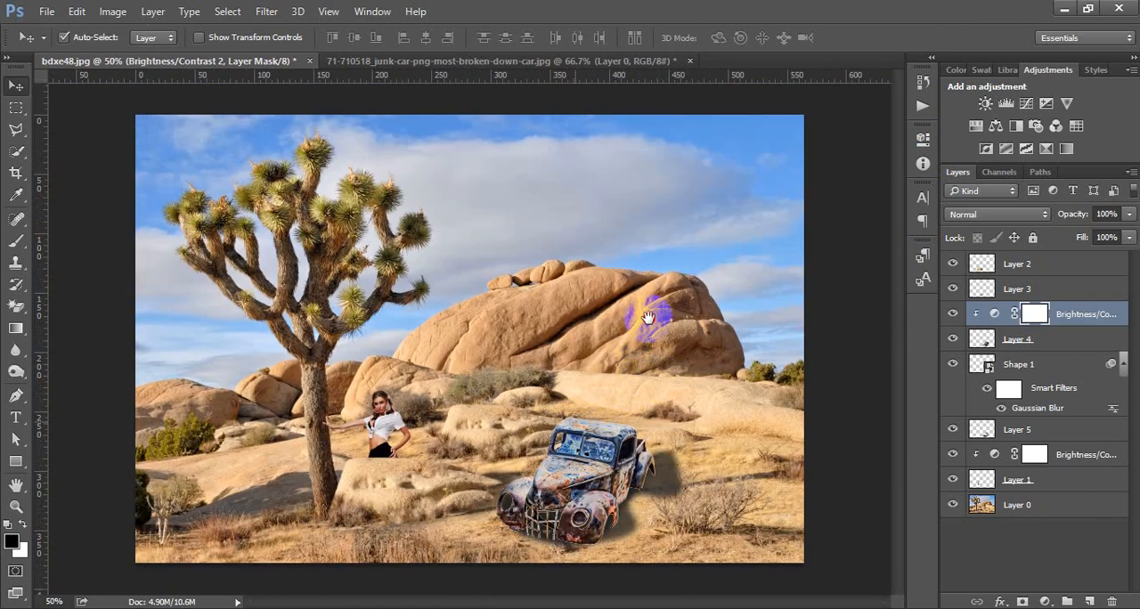
{"action": "left_click", "coordinate": [579, 387]}
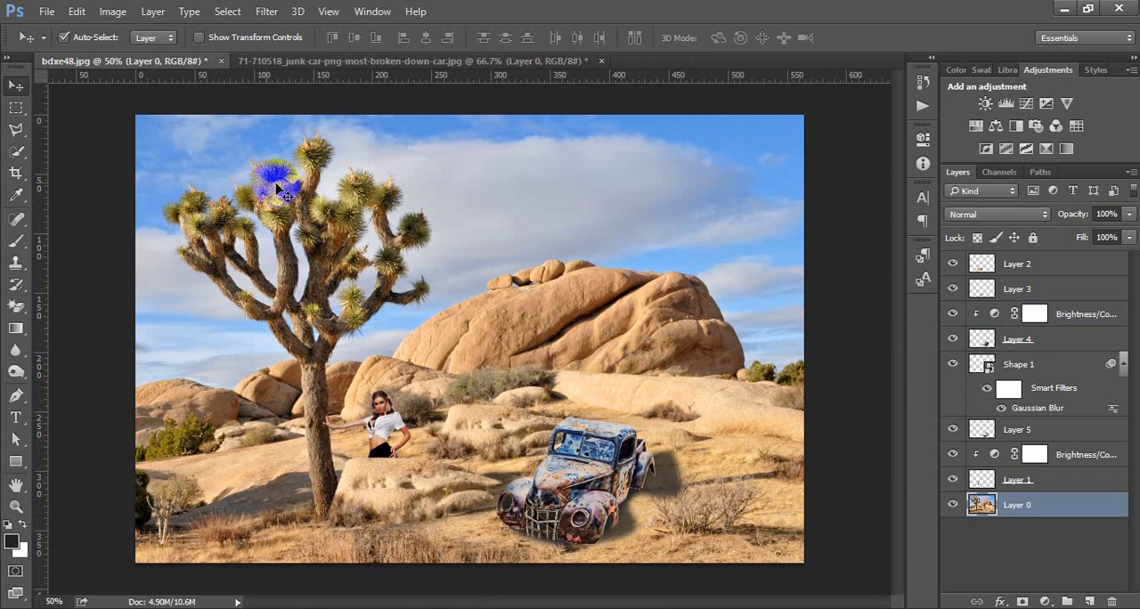
{"action": "key", "text": "c"}
{"action": "left_click_drag", "start_coordinate": [136, 115], "coordinate": [187, 183]}
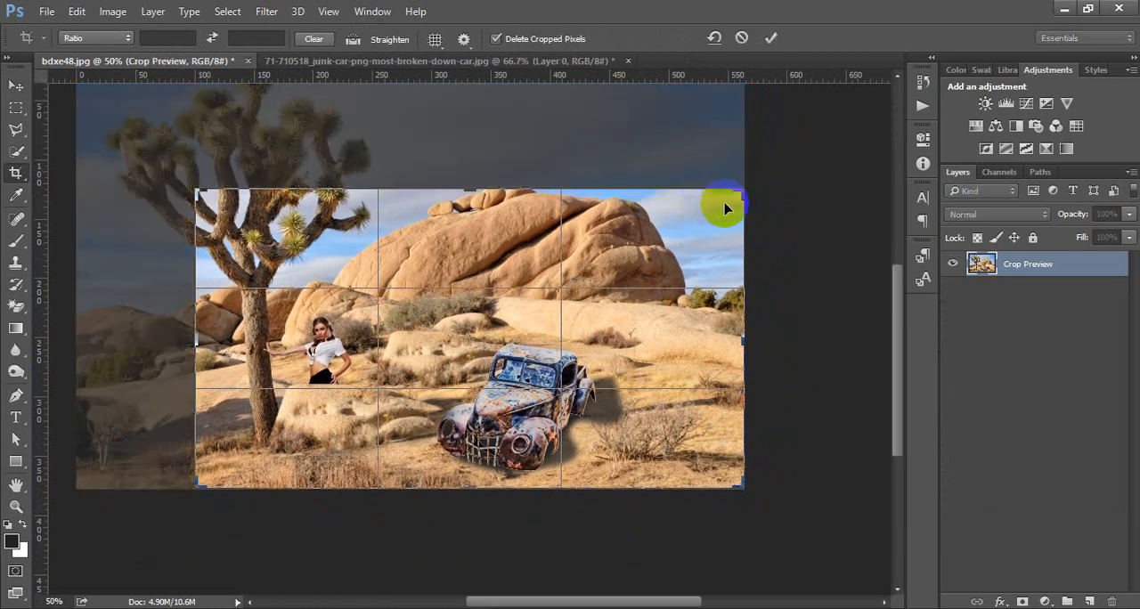
{"action": "left_click", "coordinate": [770, 38]}
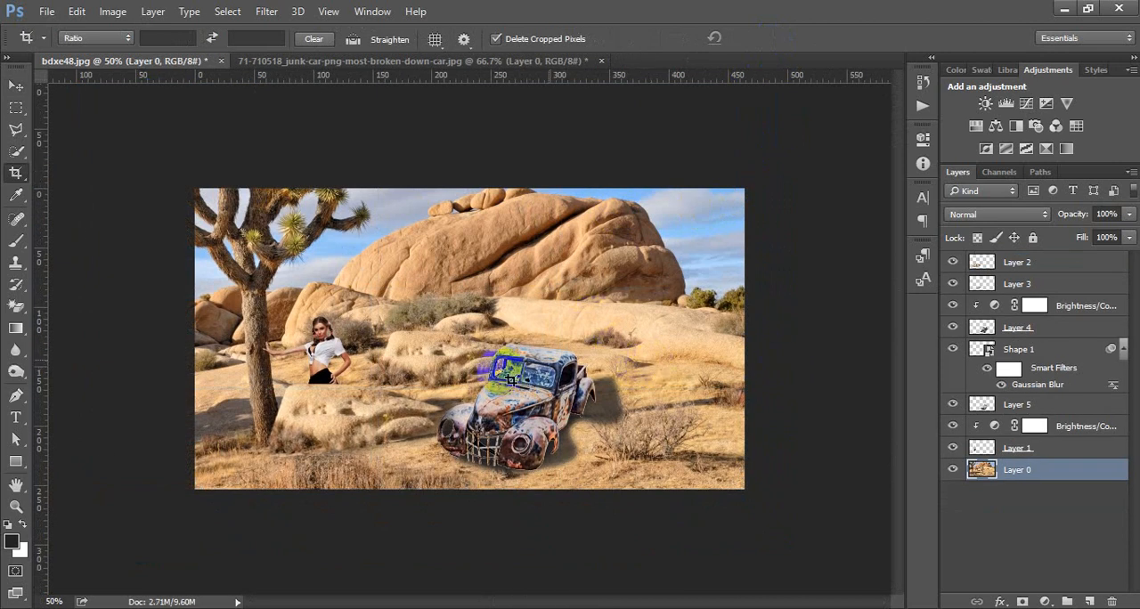
{"action": "left_click", "coordinate": [452, 374], "text": "ctrl"}
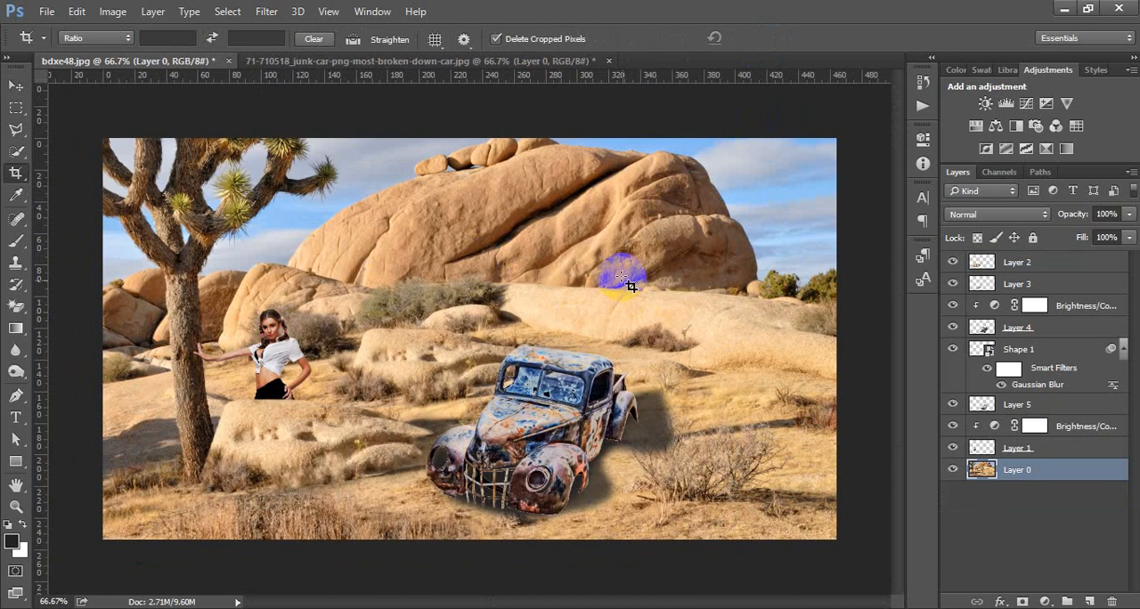
Step: Add a Hue/Saturation adjustment layer above Layer 2, the topmost layer, and set its hue to +176
{"action": "left_click", "coordinate": [15, 85]}
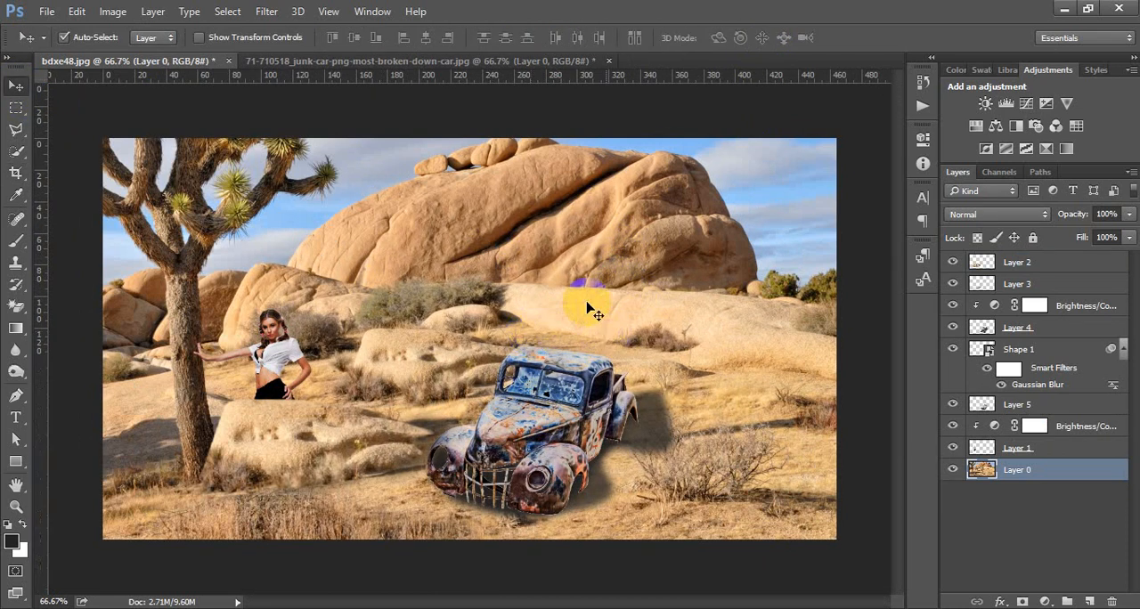
{"action": "left_click", "coordinate": [1017, 262]}
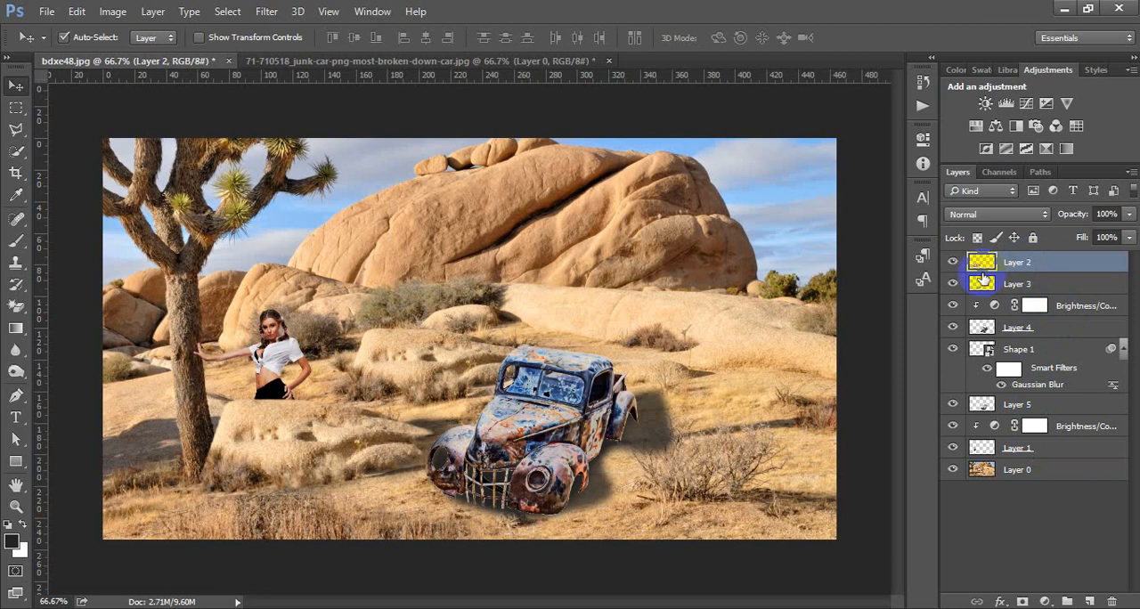
{"action": "left_click", "coordinate": [976, 127]}
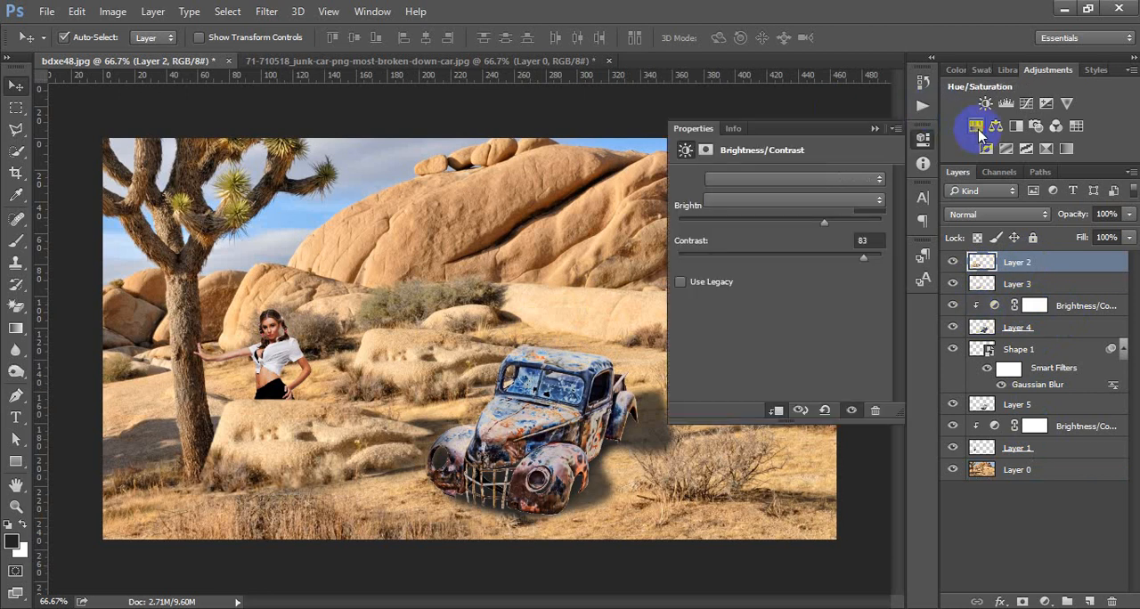
{"action": "left_click", "coordinate": [781, 240]}
{"action": "left_click_drag", "start_coordinate": [819, 249], "coordinate": [879, 254]}
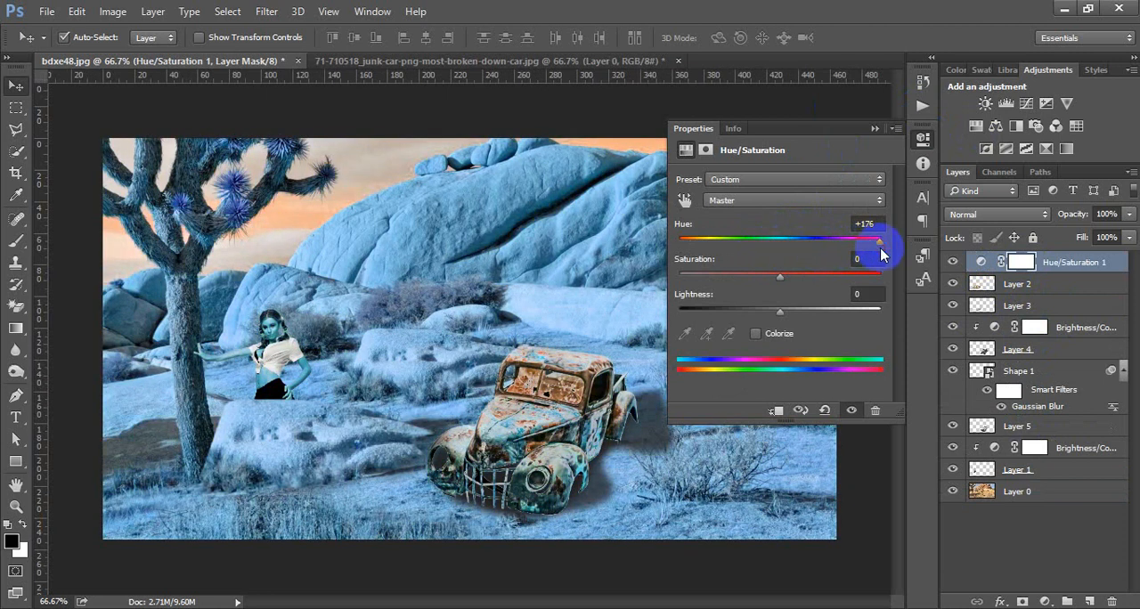
Step: Set the Hue/Saturation adjustment's lightness to 0 and its saturation to +42
{"action": "mouse_move", "coordinate": [779, 311]}
{"action": "left_mouse_down"}
{"action": "mouse_move", "coordinate": [738, 312]}
{"action": "mouse_move", "coordinate": [837, 316]}
{"action": "mouse_move", "coordinate": [788, 311]}
{"action": "left_mouse_up"}
{"action": "left_click", "coordinate": [862, 295]}
{"action": "type", "text": "0"}
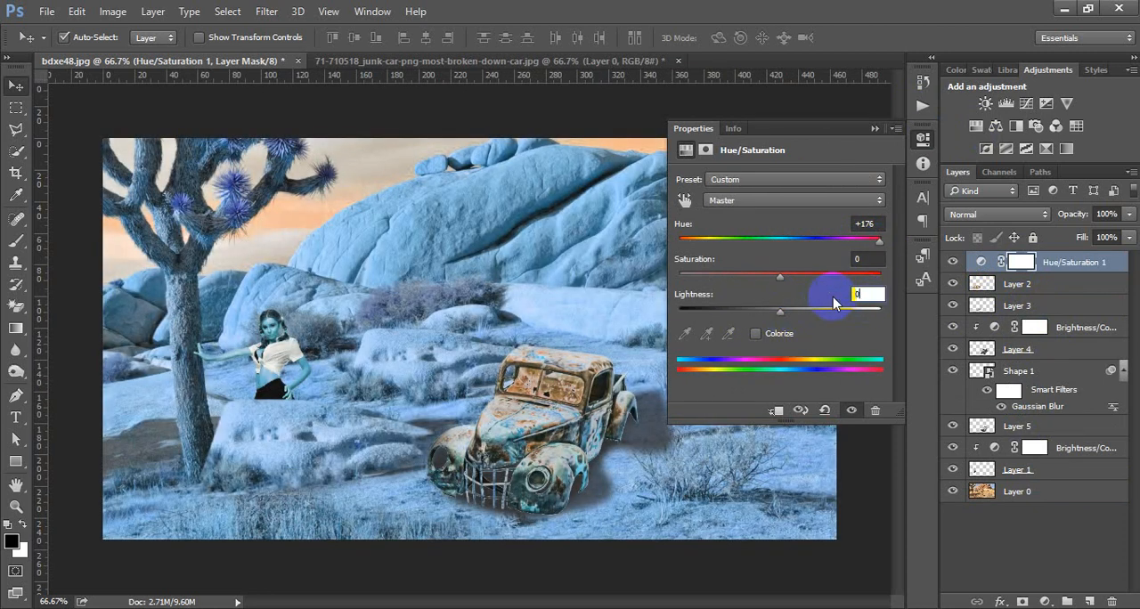
{"action": "left_click_drag", "start_coordinate": [781, 279], "coordinate": [823, 276]}
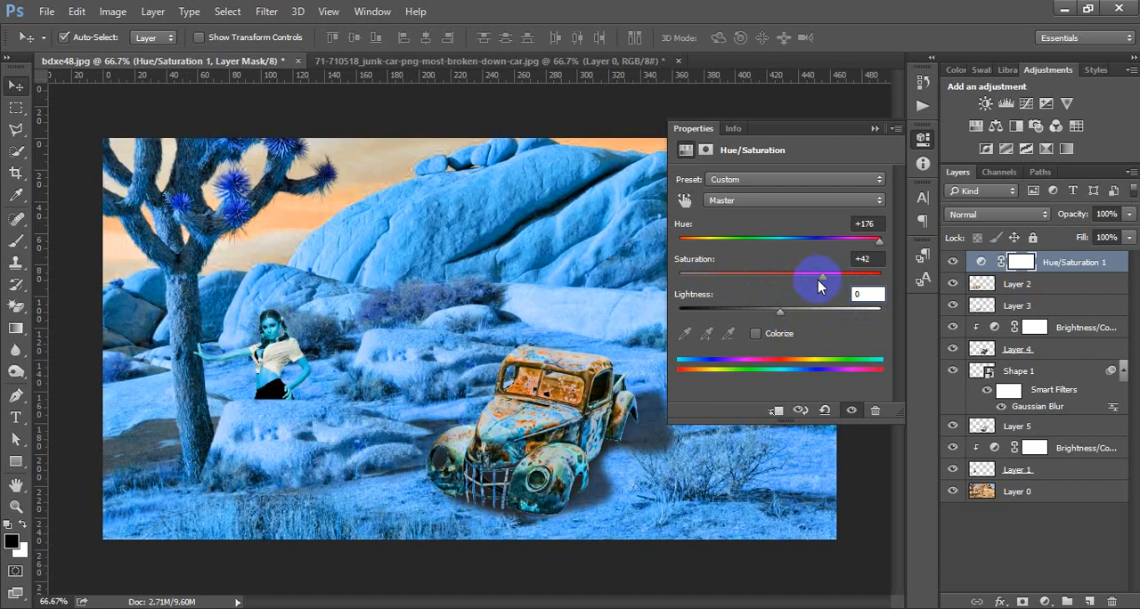
{"action": "left_click", "coordinate": [921, 138]}
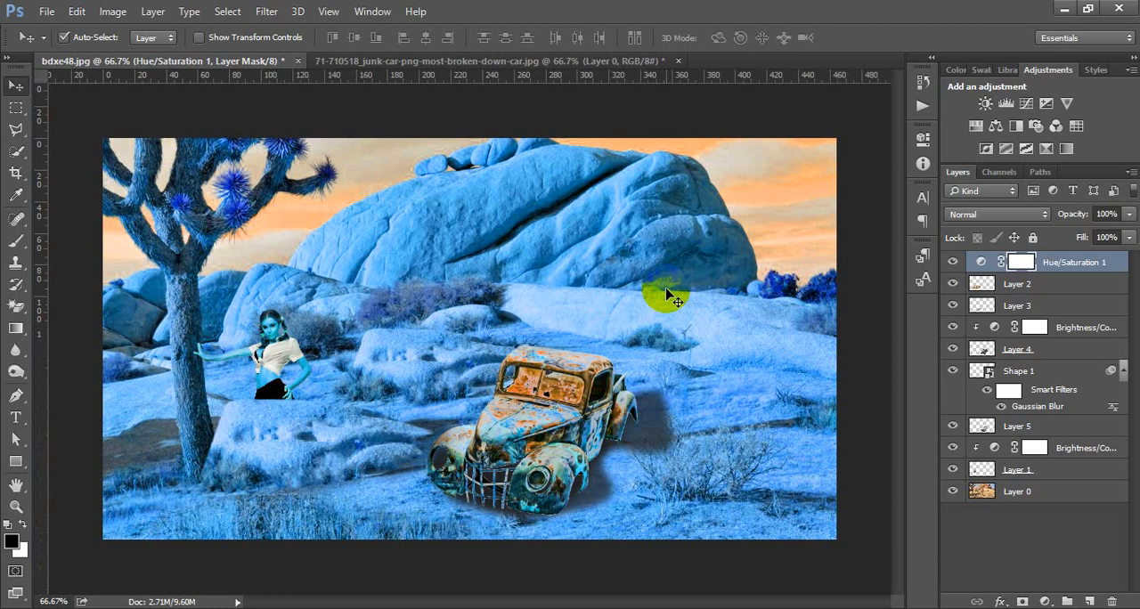
Step: Close the junk car source document without saving its changes
{"action": "left_click", "coordinate": [558, 61]}
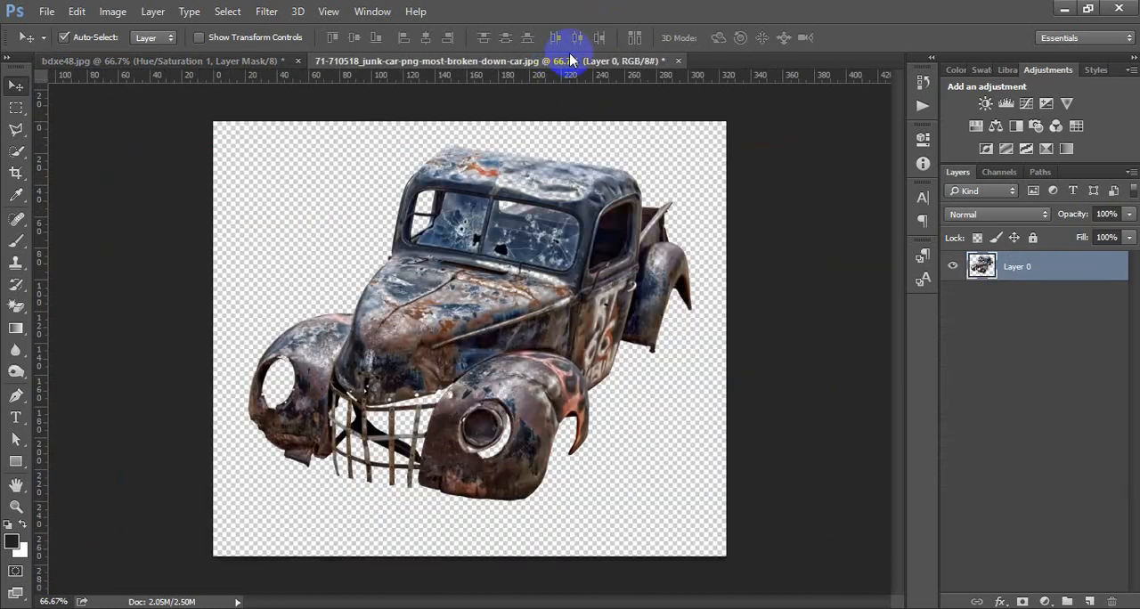
{"action": "left_click", "coordinate": [679, 62]}
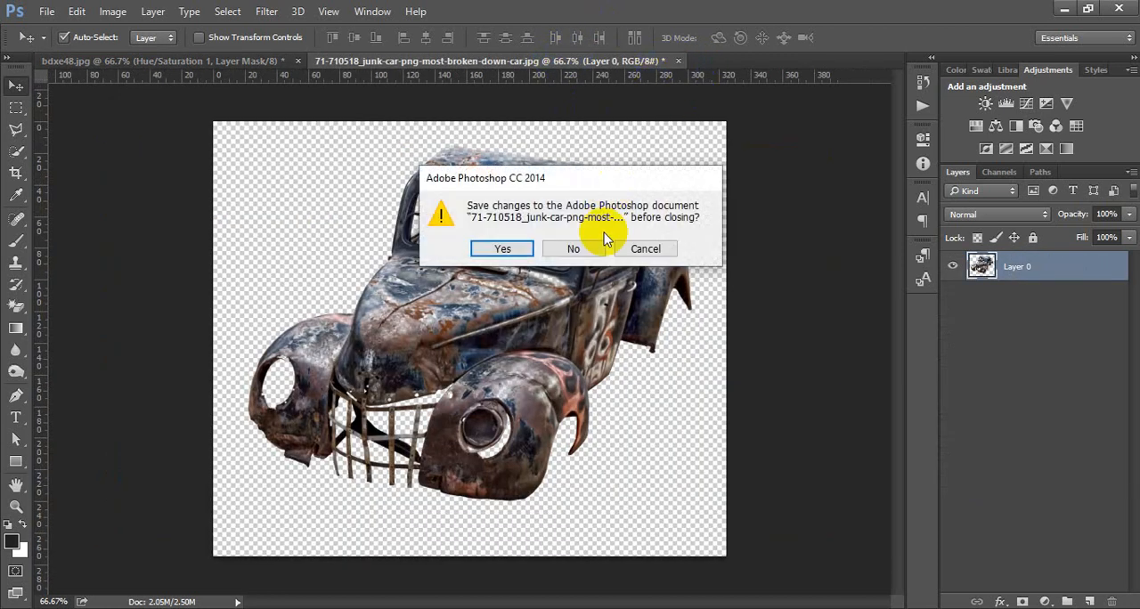
{"action": "left_click", "coordinate": [579, 247]}
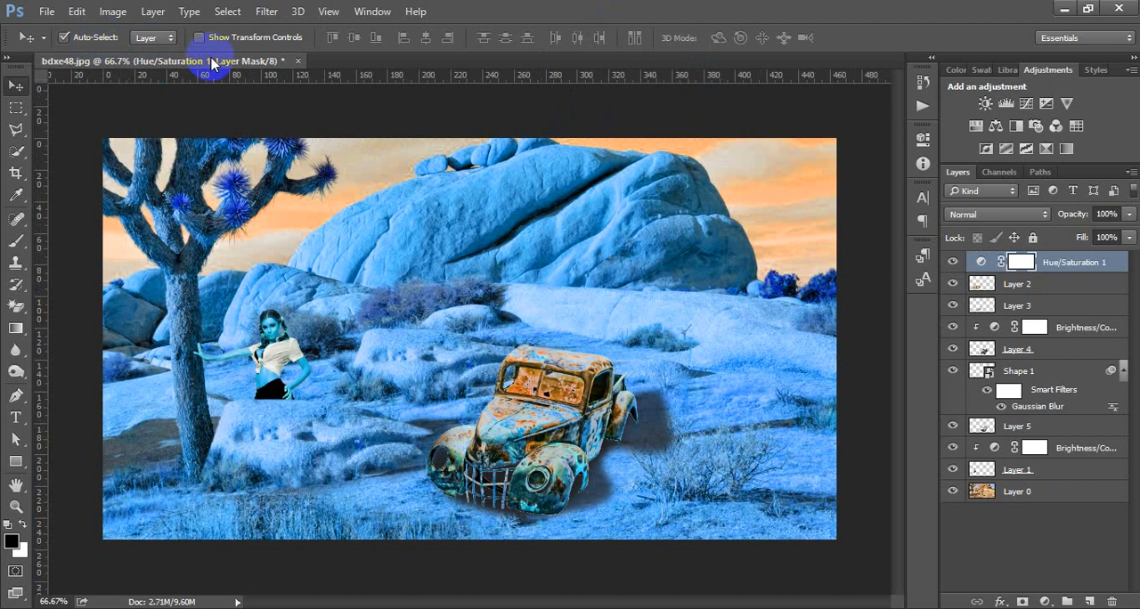